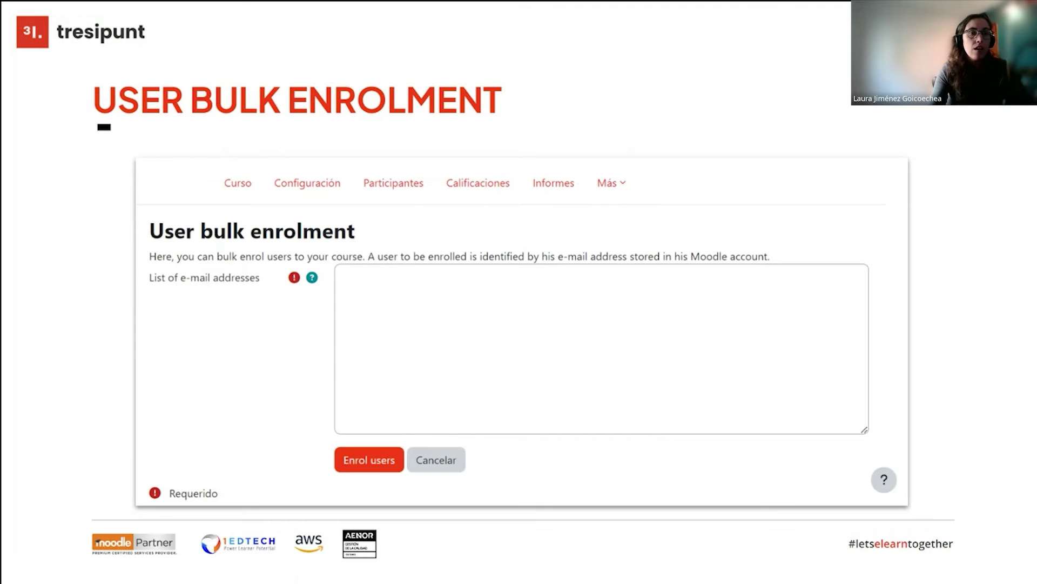
Leave the slideshow, close the image search results, and switch to the CSV_Subir_usuarios spreadsheet.
{"action": "key", "text": "Escape"}
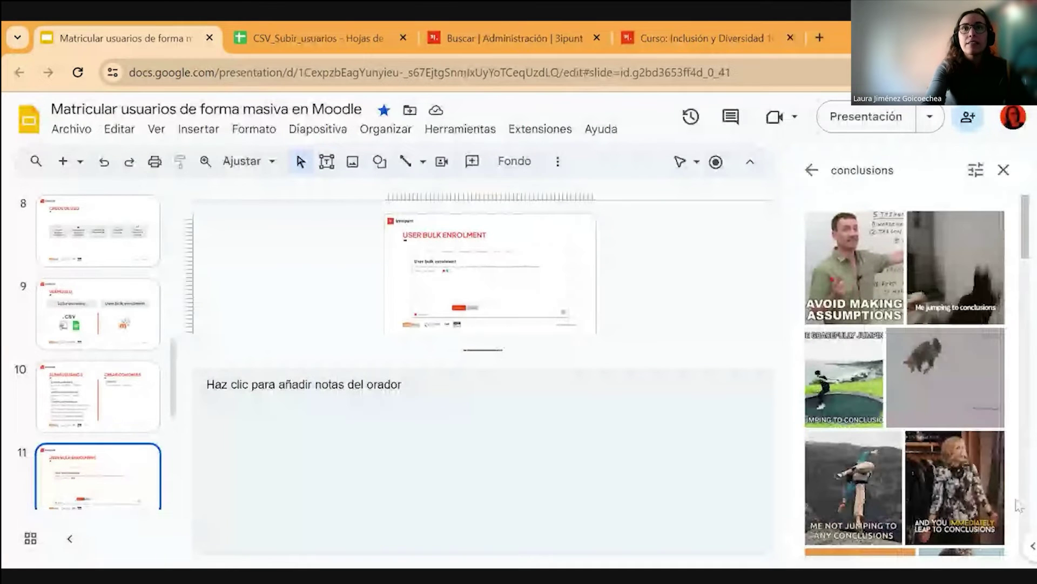
{"action": "left_click", "coordinate": [1000, 170]}
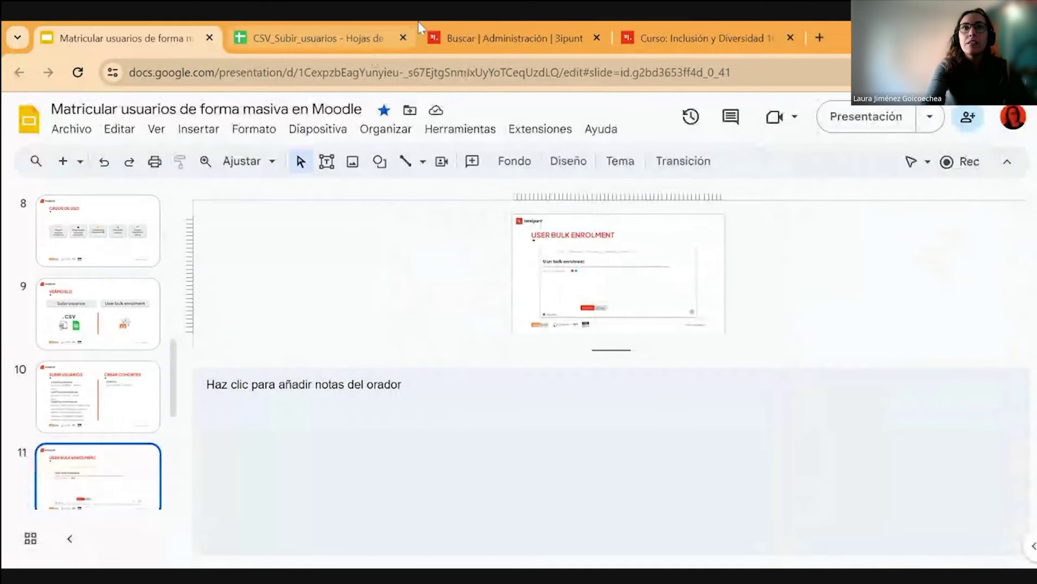
{"action": "left_click", "coordinate": [332, 36]}
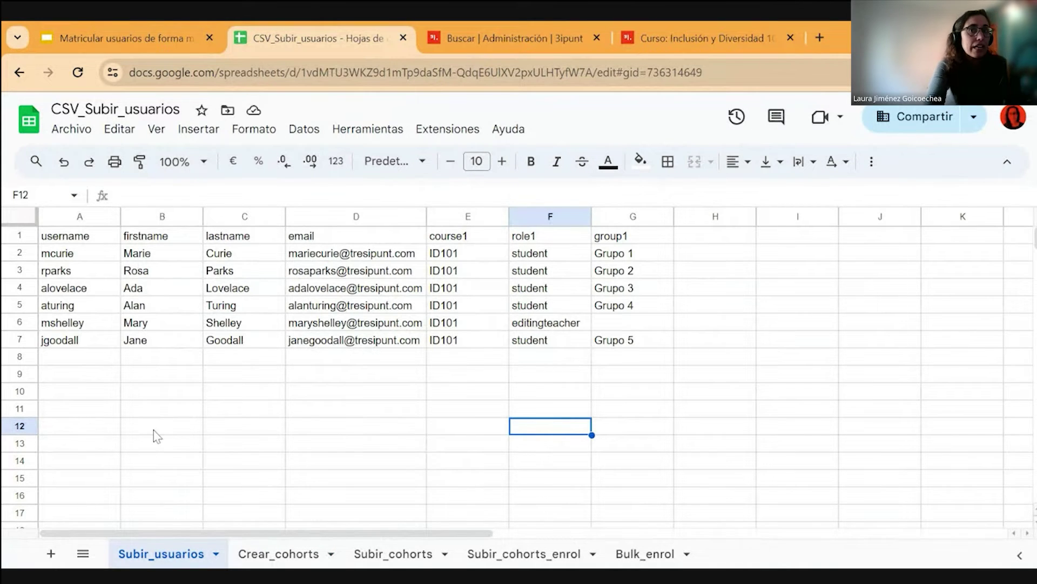
Examine the username, firstname, lastname and email columns in the Subir_usuarios sheet.
{"action": "left_click", "coordinate": [89, 238]}
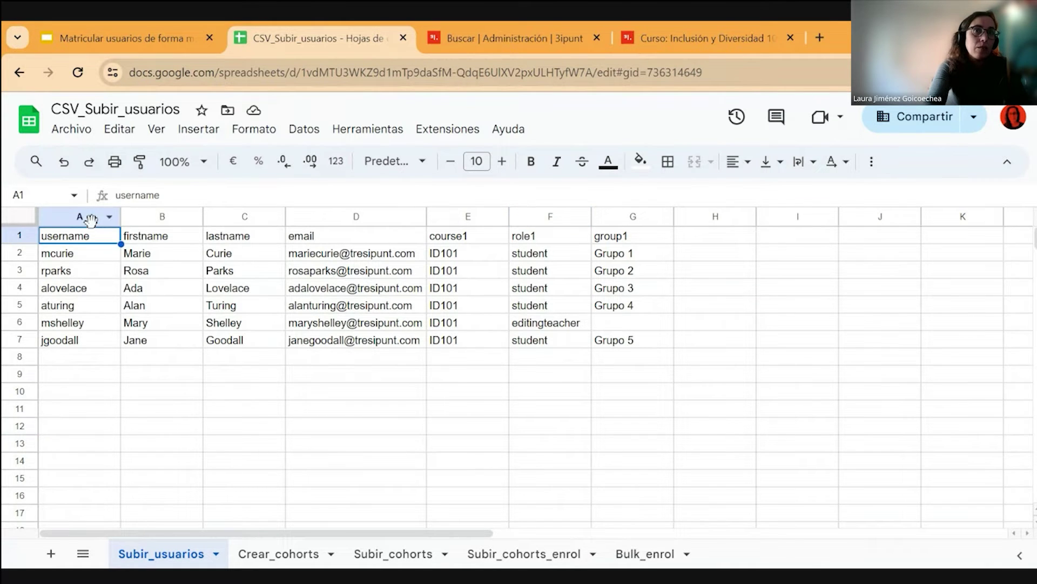
{"action": "left_click", "coordinate": [89, 218]}
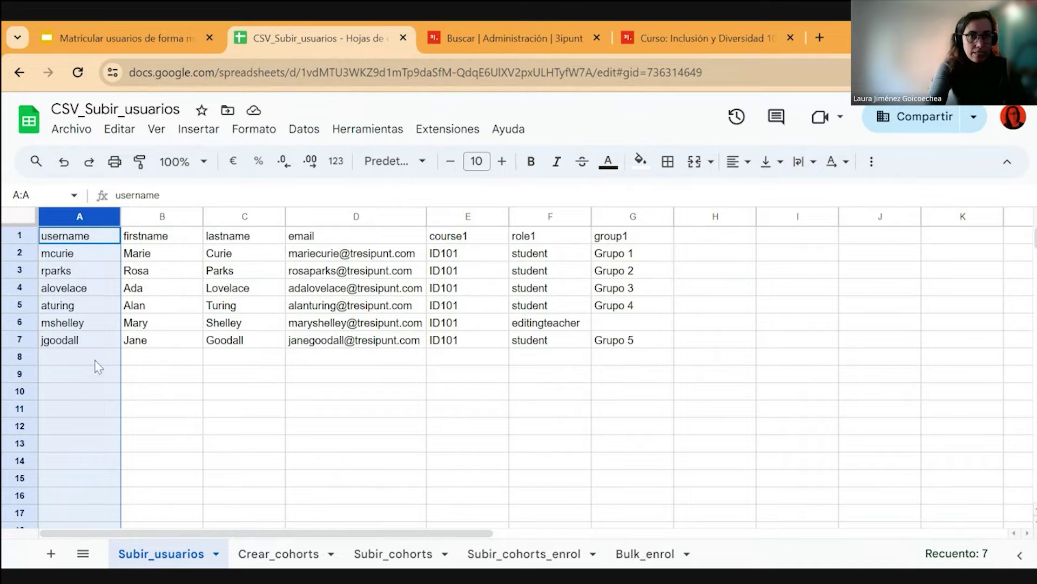
{"action": "left_click", "coordinate": [163, 218]}
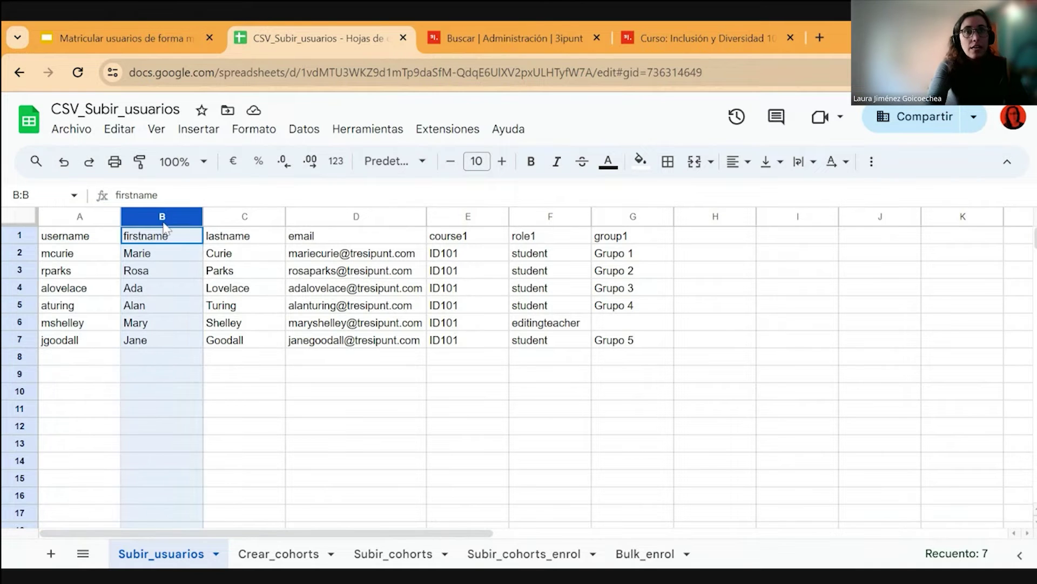
{"action": "left_click", "coordinate": [163, 258]}
{"action": "left_click", "coordinate": [153, 290]}
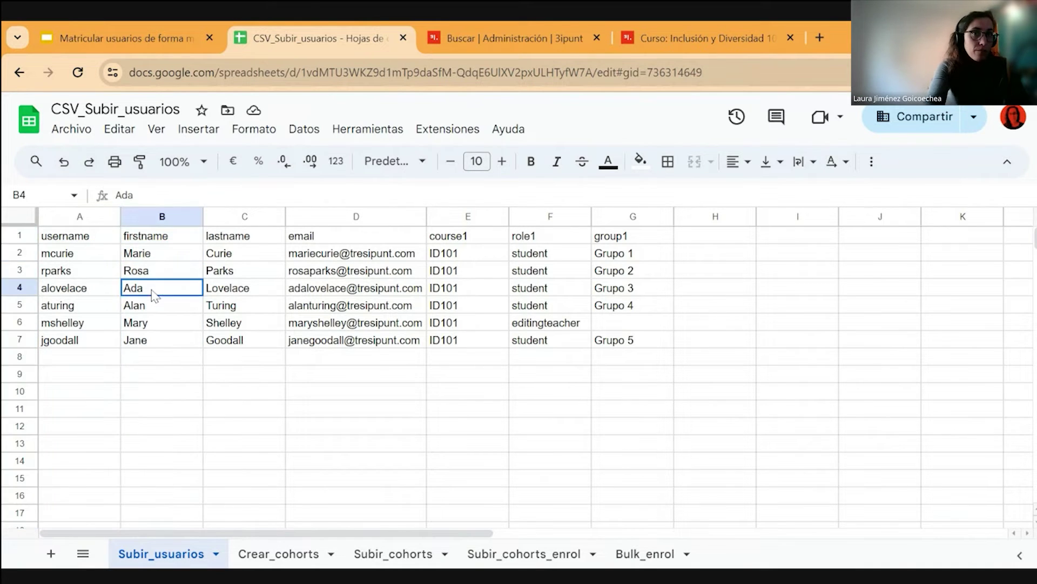
{"action": "left_click", "coordinate": [243, 218]}
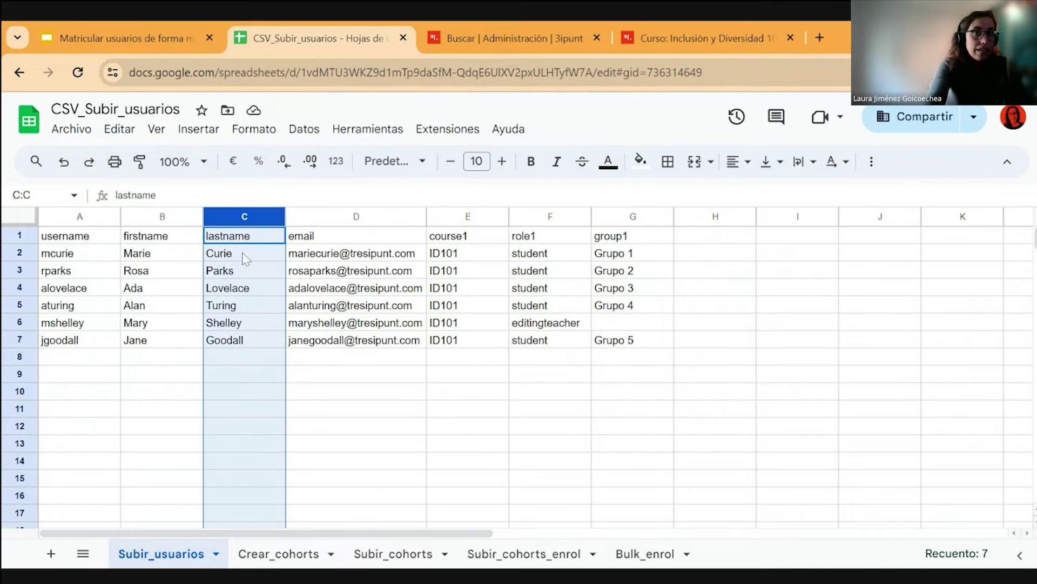
{"action": "left_click", "coordinate": [333, 218]}
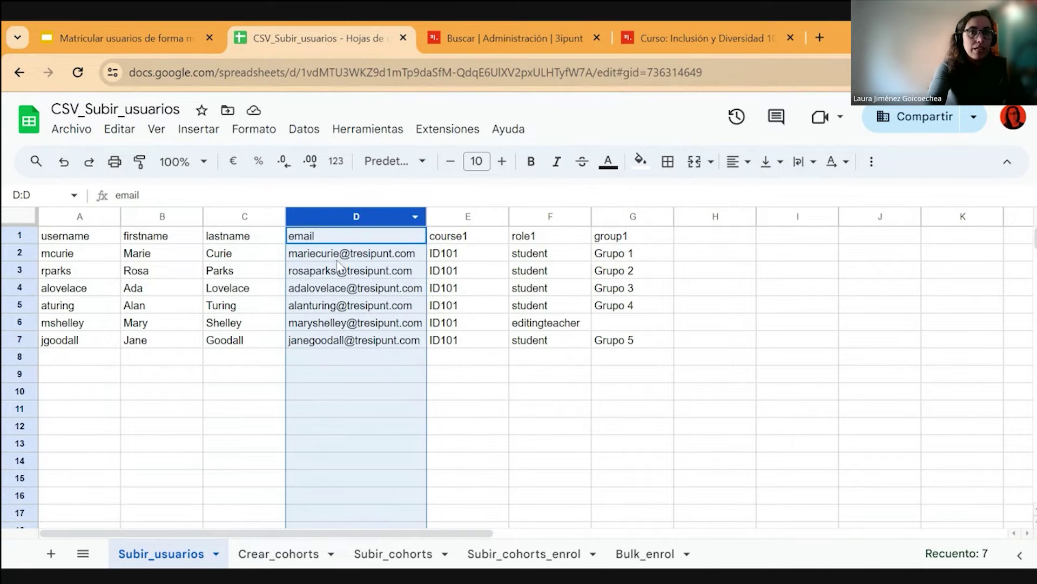
{"action": "left_click", "coordinate": [351, 253]}
{"action": "mouse_move", "coordinate": [313, 297]}
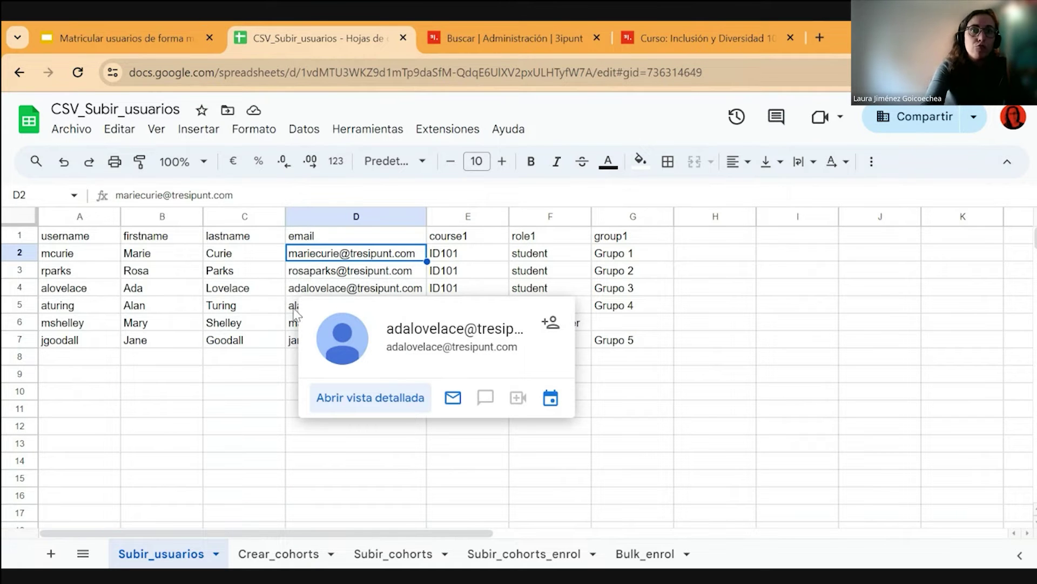
Examine the course1, role1 and group1 columns to see how each user's course, role and group are specified.
{"action": "left_click", "coordinate": [460, 217]}
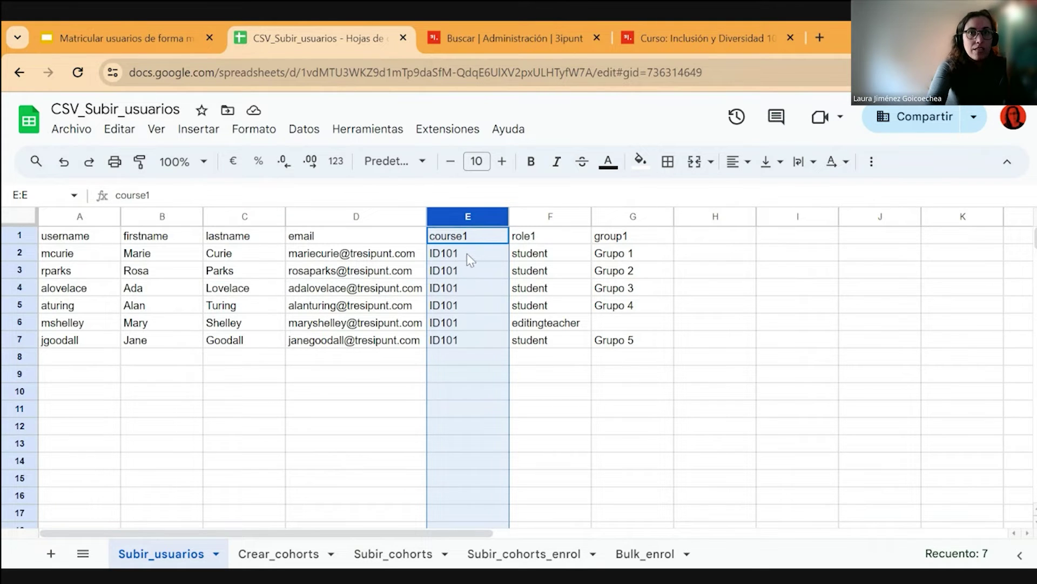
{"action": "left_click", "coordinate": [479, 237]}
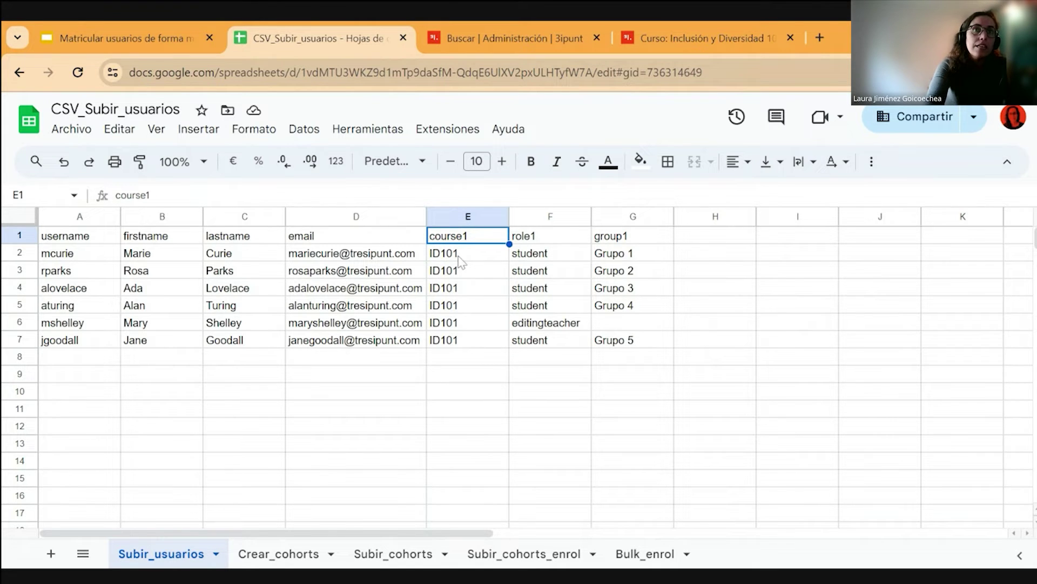
{"action": "left_click_drag", "start_coordinate": [457, 256], "coordinate": [475, 342]}
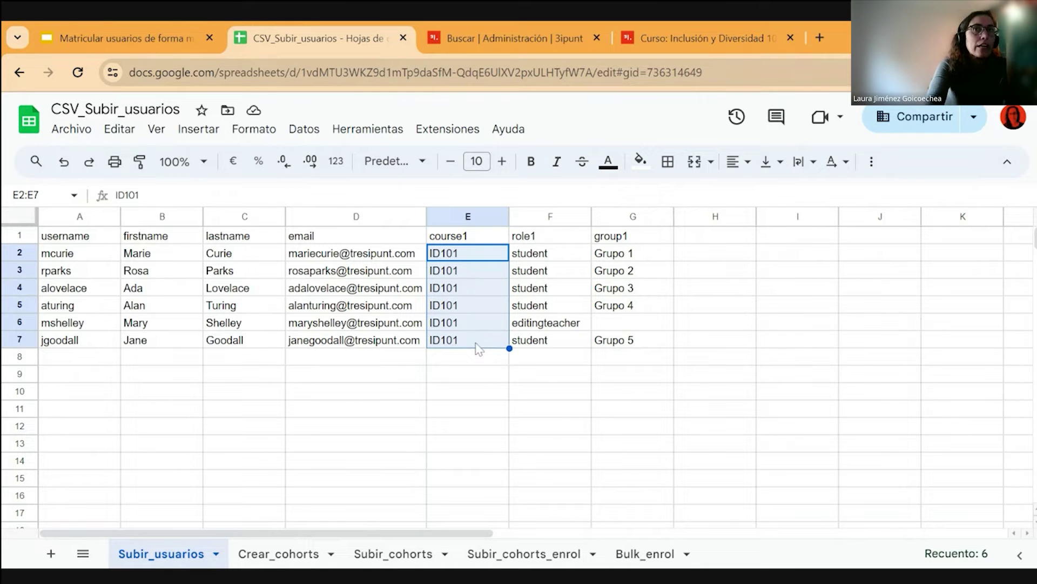
{"action": "left_click", "coordinate": [548, 260]}
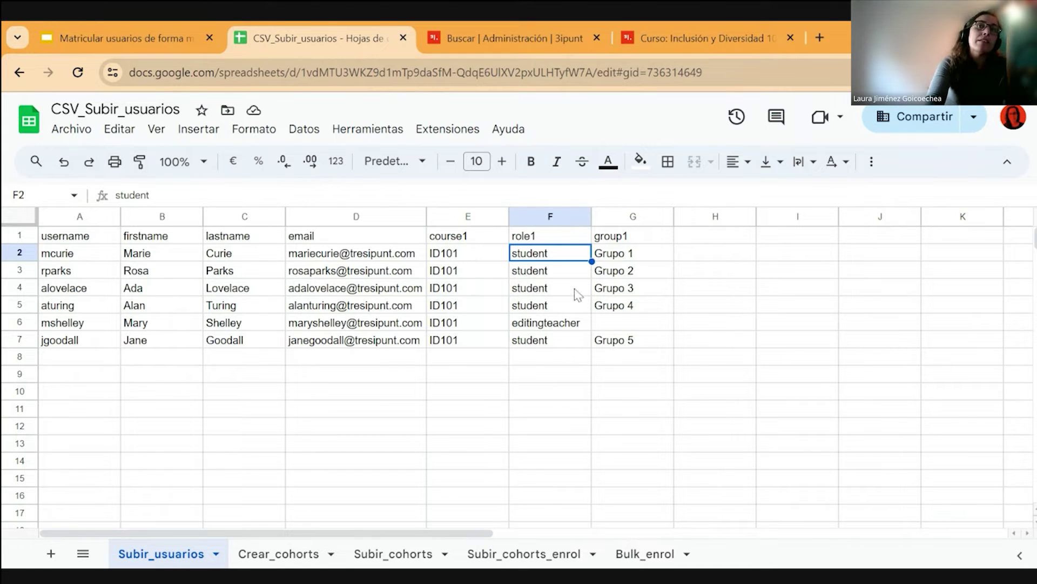
{"action": "left_click", "coordinate": [627, 256]}
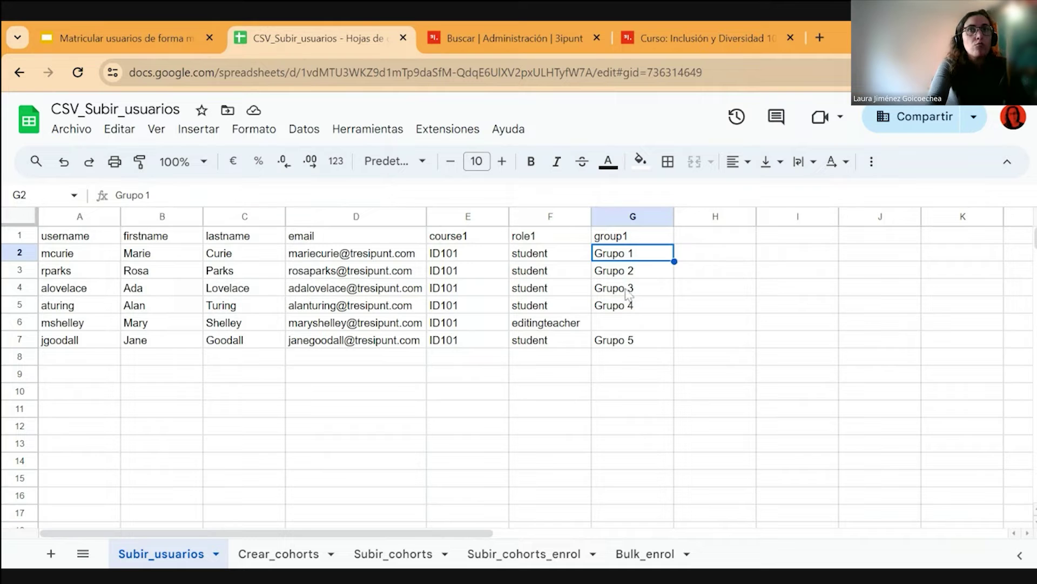
{"action": "left_click", "coordinate": [631, 273]}
{"action": "left_click", "coordinate": [625, 289]}
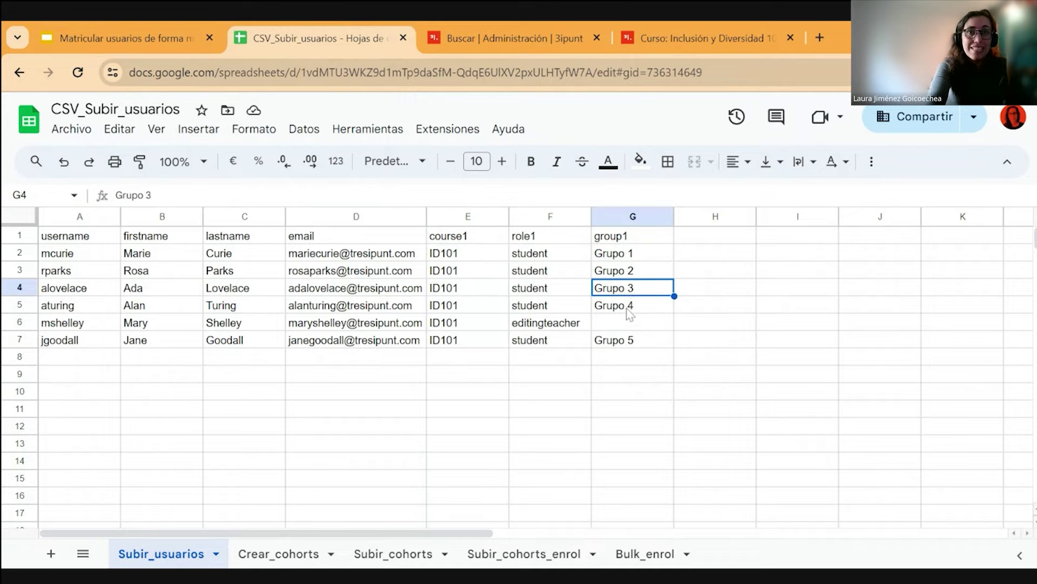
{"action": "left_click", "coordinate": [627, 308]}
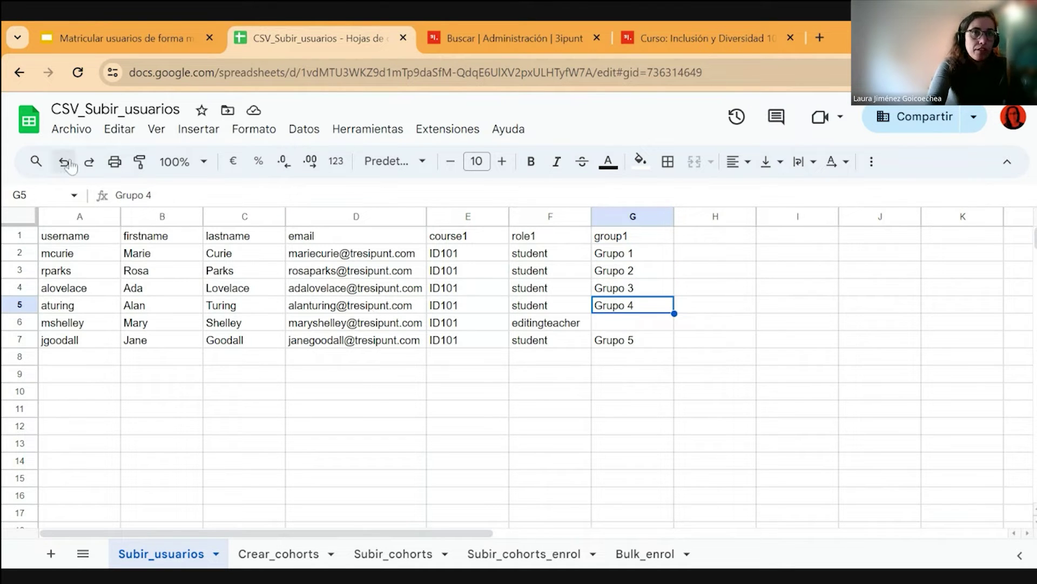
Download the Subir_usuarios sheet as comma-separated values (.csv).
{"action": "left_click", "coordinate": [73, 131]}
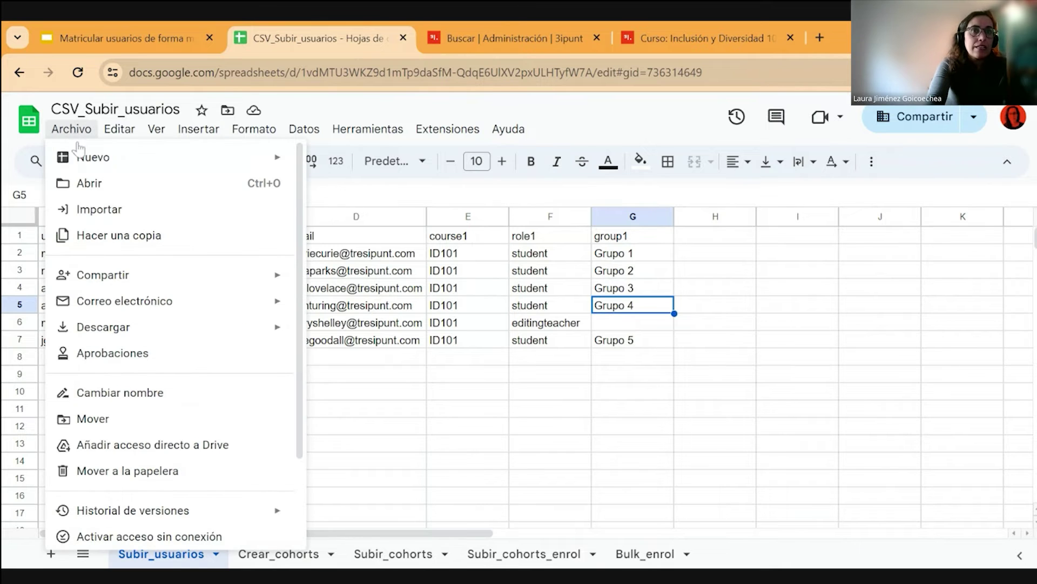
{"action": "mouse_move", "coordinate": [135, 331]}
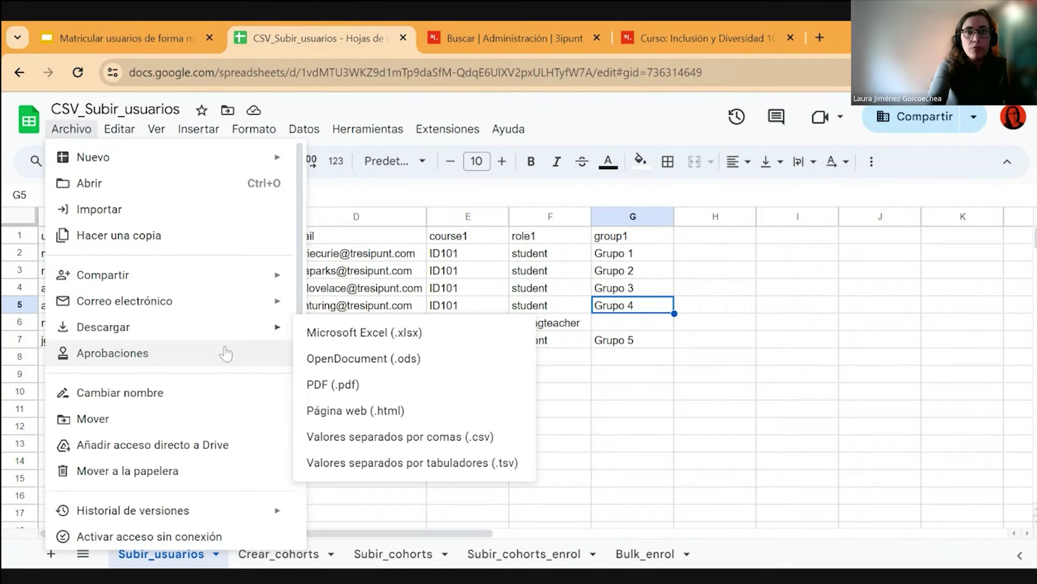
{"action": "left_click", "coordinate": [376, 440]}
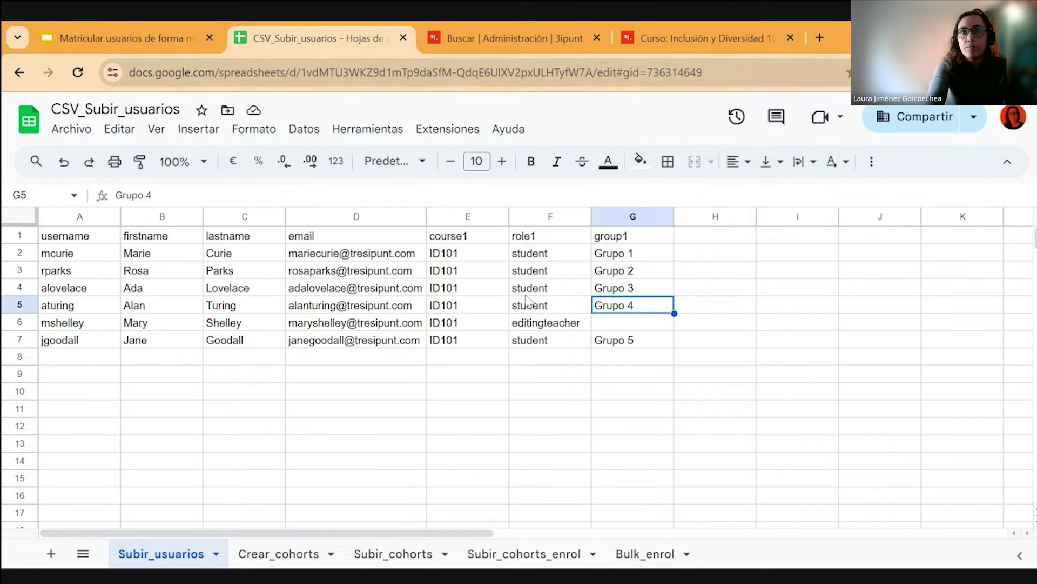
Switch to the Moodle site administration and open the Subir usuarios page among the user account tools.
{"action": "left_click", "coordinate": [511, 23]}
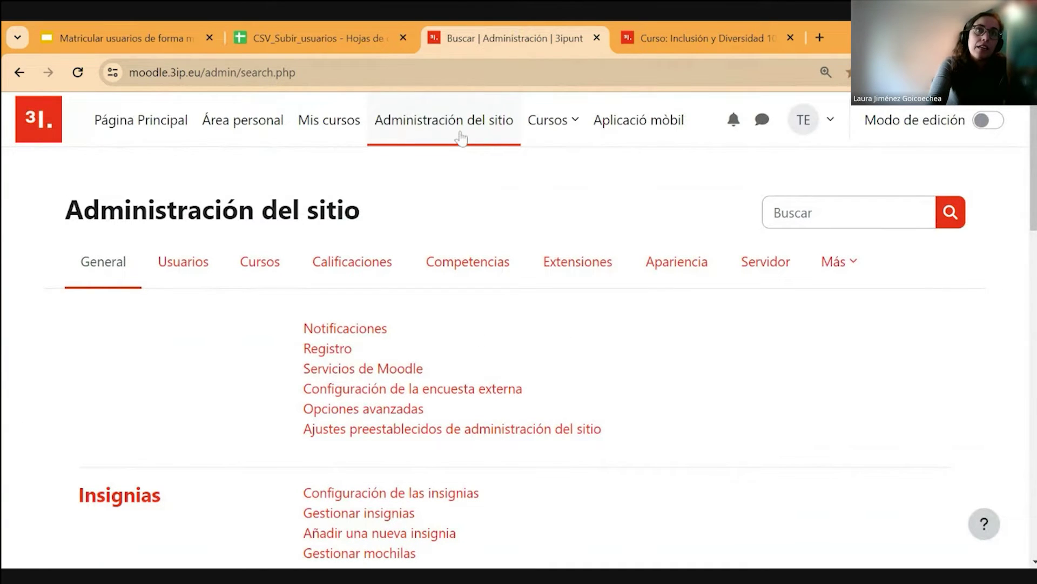
{"action": "left_click", "coordinate": [184, 262]}
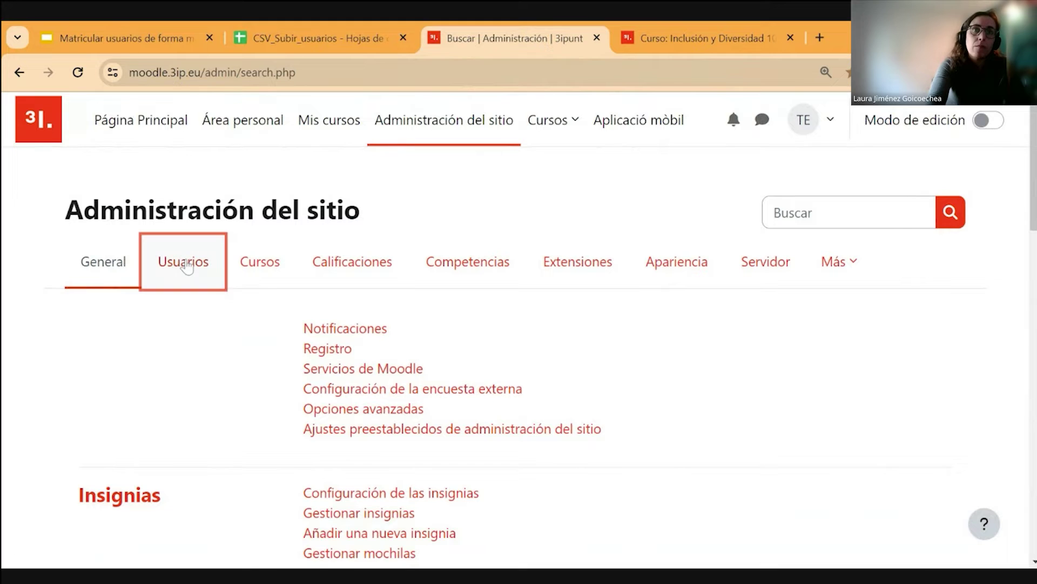
{"action": "scroll", "coordinate": [314, 258], "scroll_direction": "down", "scroll_amount": 3}
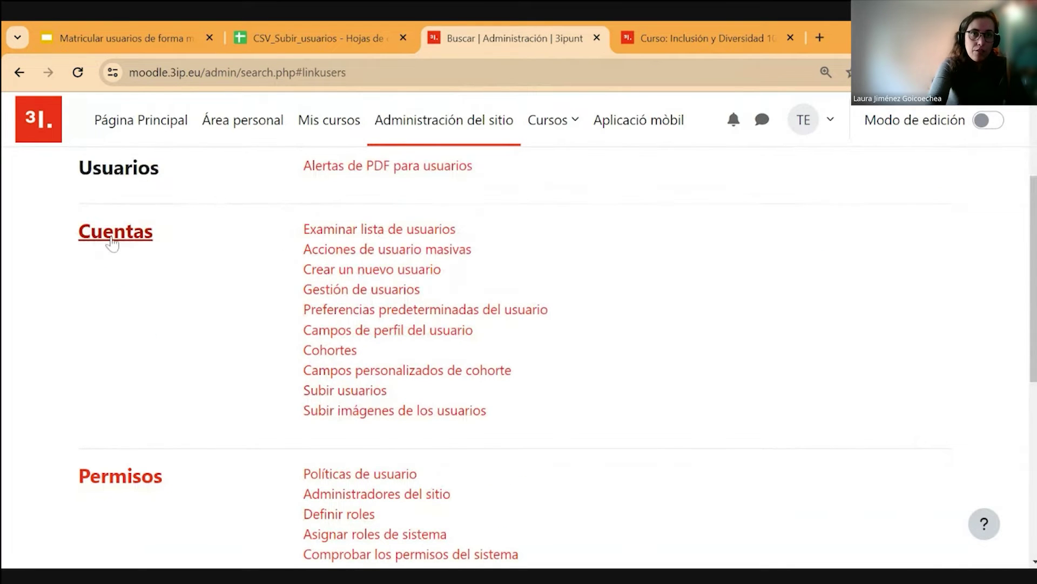
{"action": "left_click", "coordinate": [344, 397]}
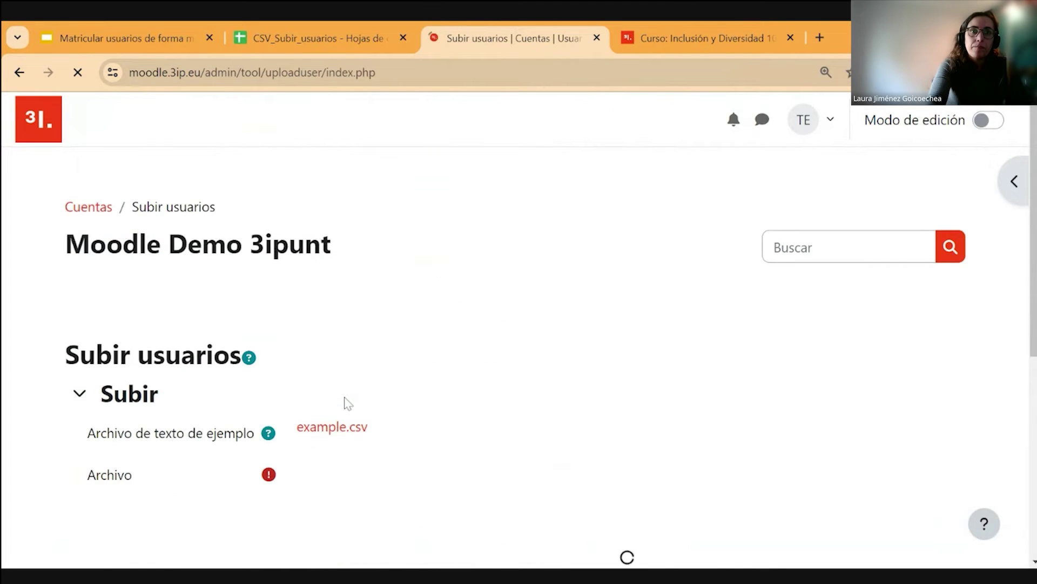
Add CSV_Subir_usuarios - Subir_usuarios (2).csv as the user file and set the CSV separator to a comma.
{"action": "scroll", "coordinate": [447, 322], "scroll_direction": "down", "scroll_amount": 3}
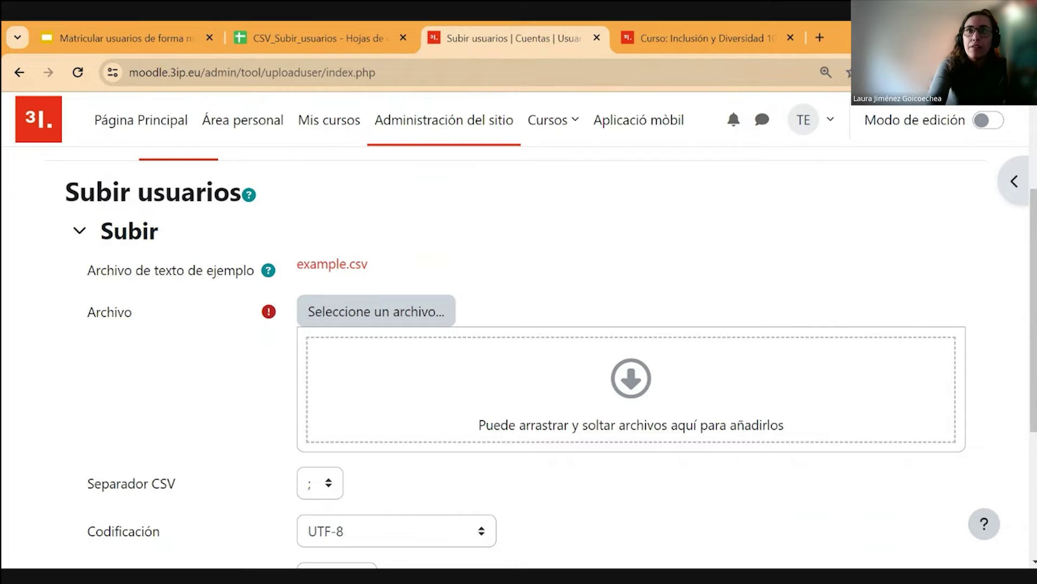
{"action": "left_click_drag", "start_coordinate": [631, 411], "coordinate": [527, 359]}
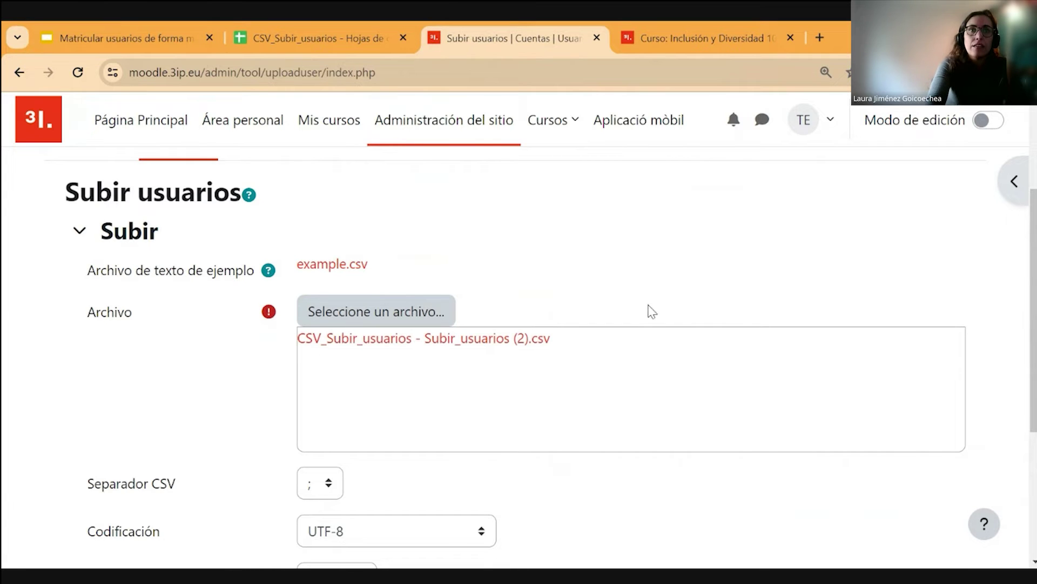
{"action": "scroll", "coordinate": [481, 362], "scroll_direction": "down", "scroll_amount": 1}
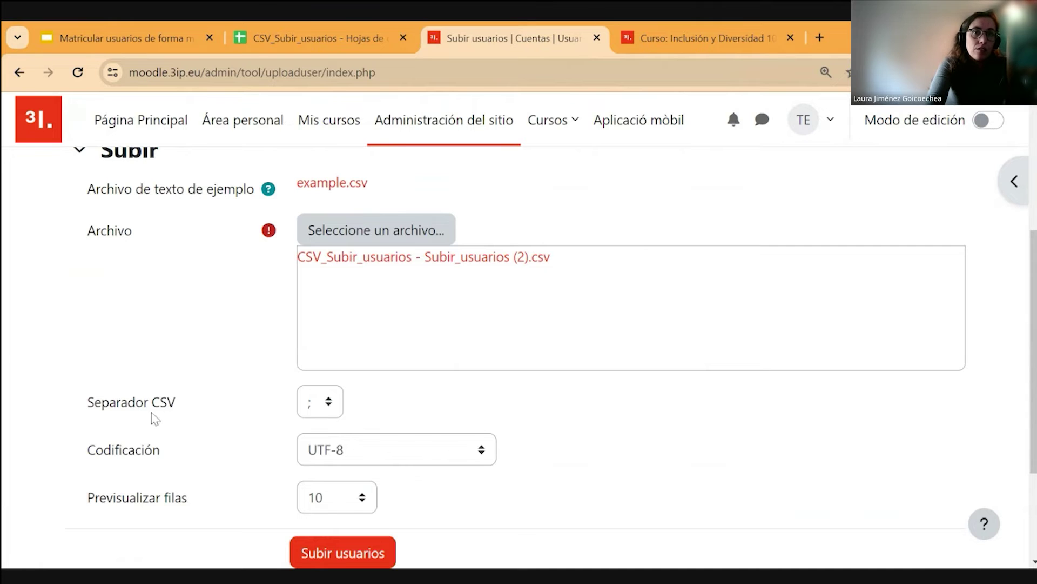
{"action": "left_click", "coordinate": [320, 413]}
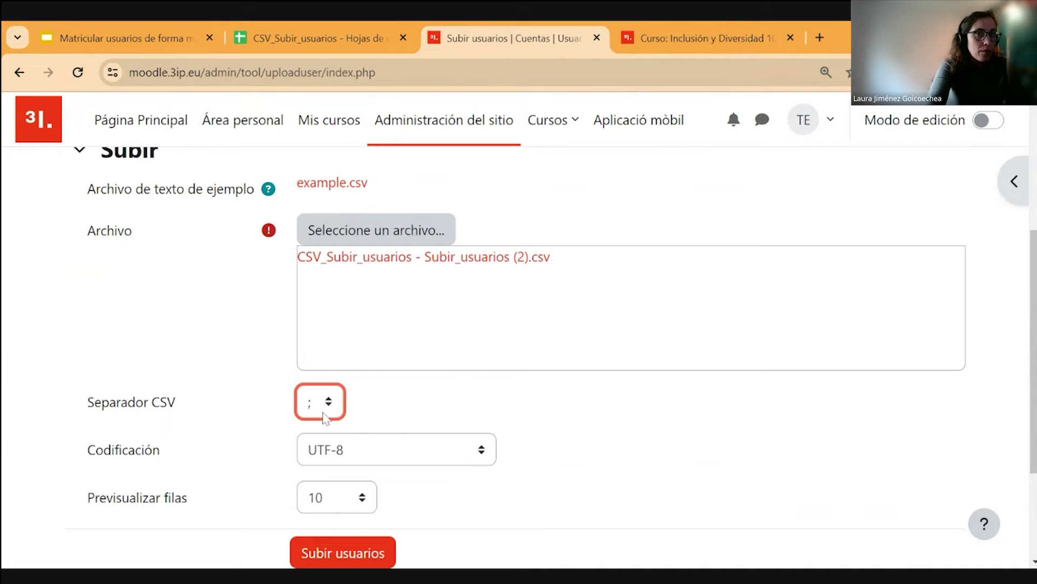
{"action": "left_click", "coordinate": [401, 381]}
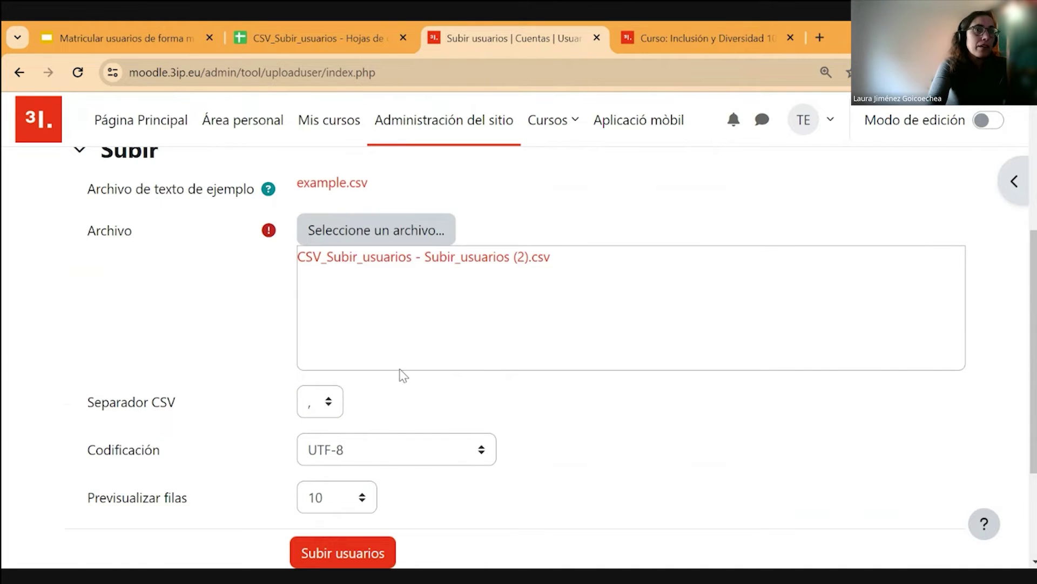
Submit the user file to load its upload preview.
{"action": "scroll", "coordinate": [401, 375], "scroll_direction": "down", "scroll_amount": 2}
{"action": "scroll", "coordinate": [387, 382], "scroll_direction": "up", "scroll_amount": 1}
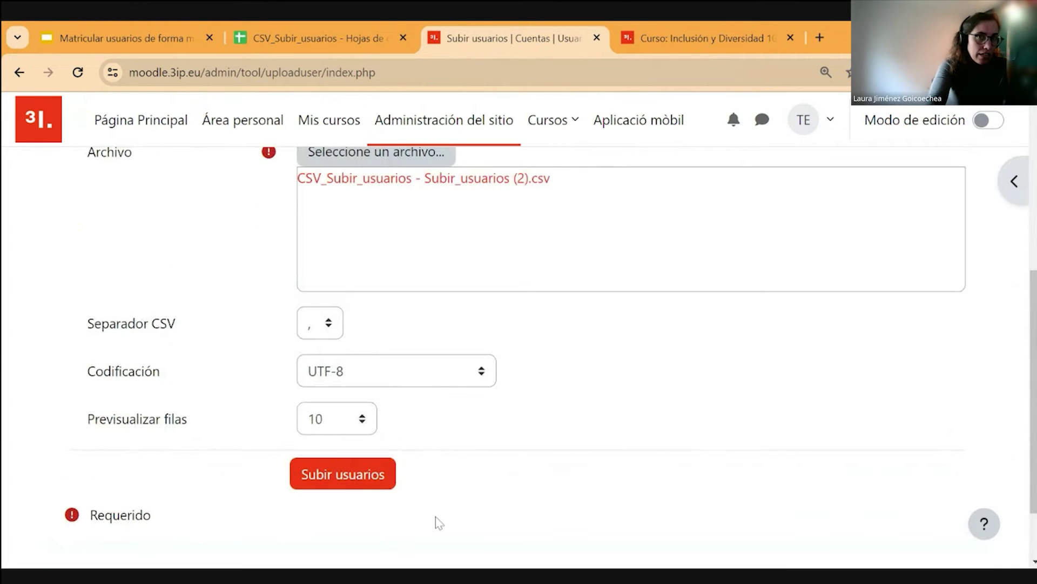
{"action": "left_click", "coordinate": [358, 479]}
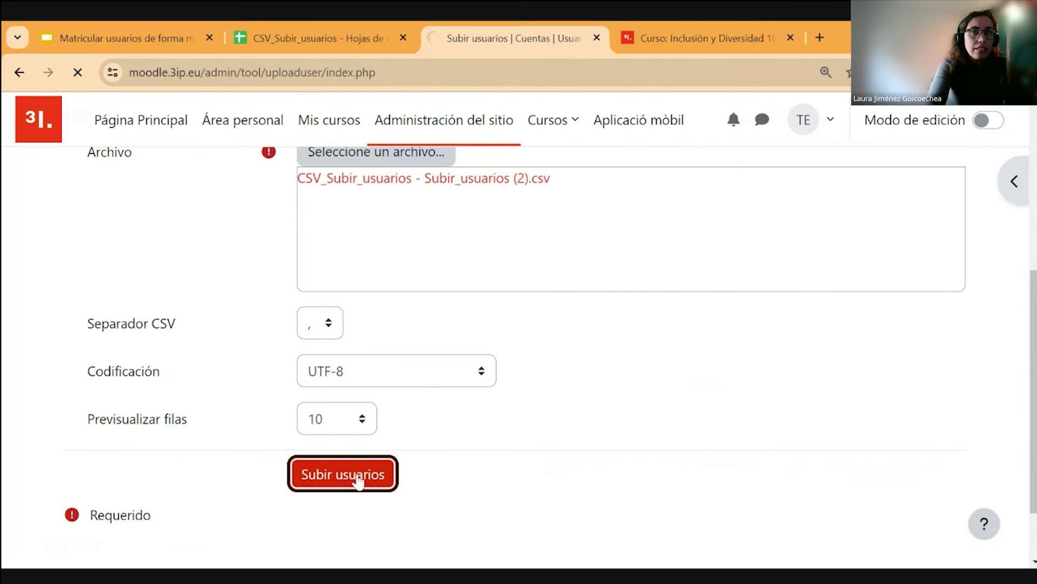
Review the previewed user rows and the upload configuration options below them.
{"action": "scroll", "coordinate": [529, 410], "scroll_direction": "down", "scroll_amount": 3}
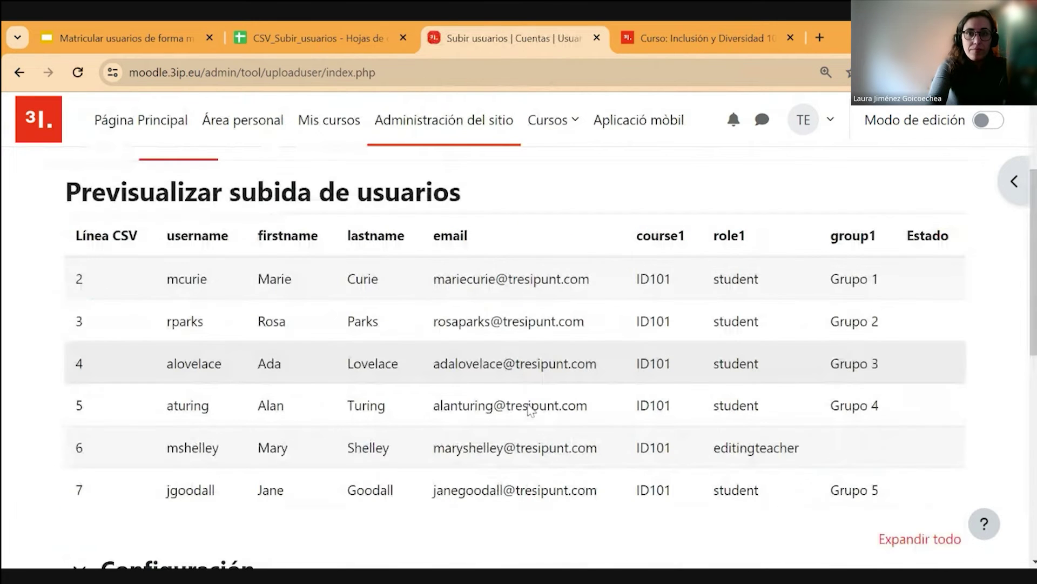
{"action": "scroll", "coordinate": [531, 411], "scroll_direction": "down", "scroll_amount": 4}
{"action": "scroll", "coordinate": [523, 419], "scroll_direction": "up", "scroll_amount": 4}
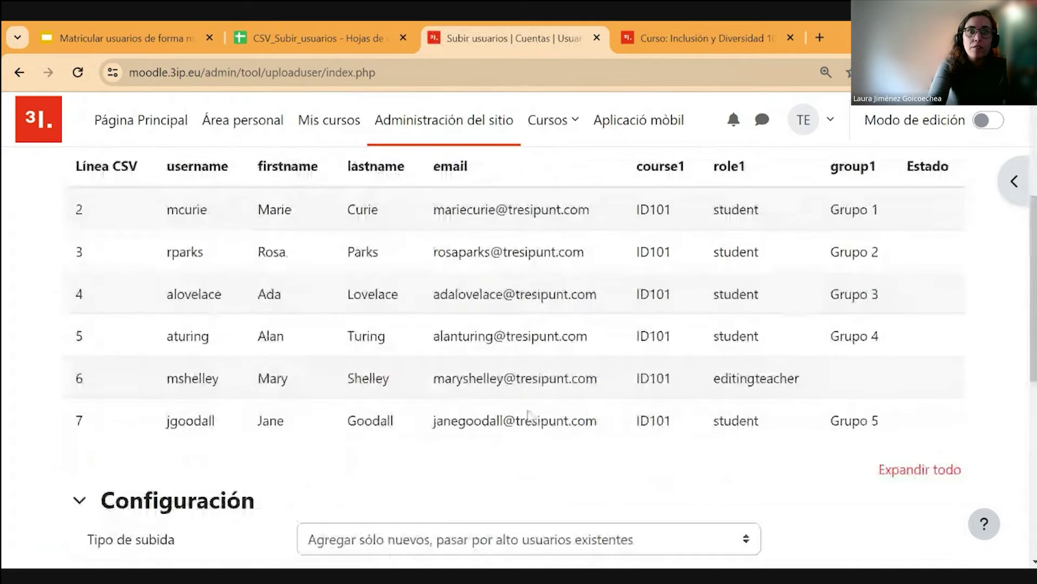
{"action": "scroll", "coordinate": [523, 410], "scroll_direction": "down", "scroll_amount": 3}
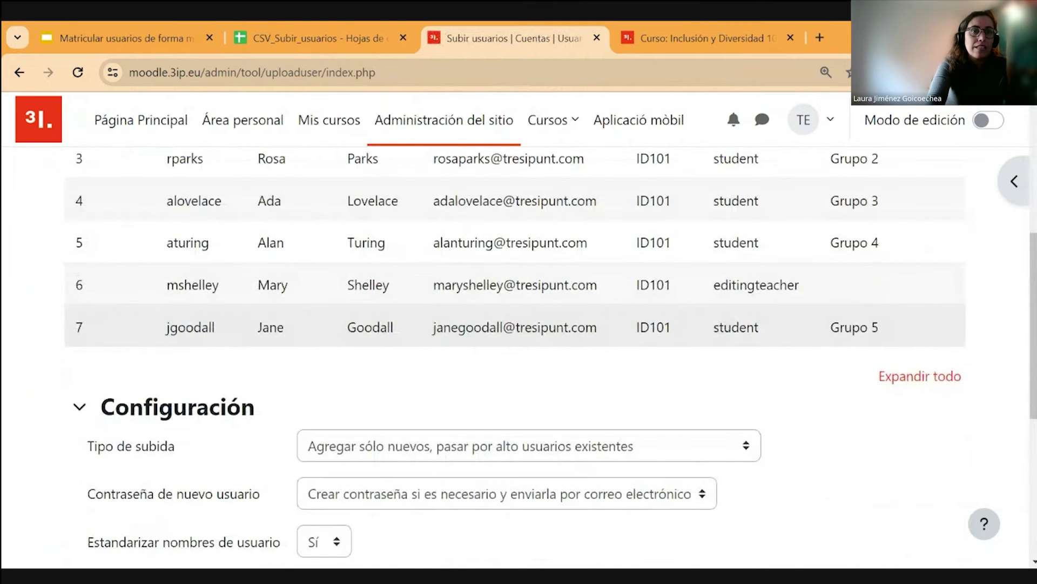
{"action": "scroll", "coordinate": [259, 343], "scroll_direction": "down", "scroll_amount": 2}
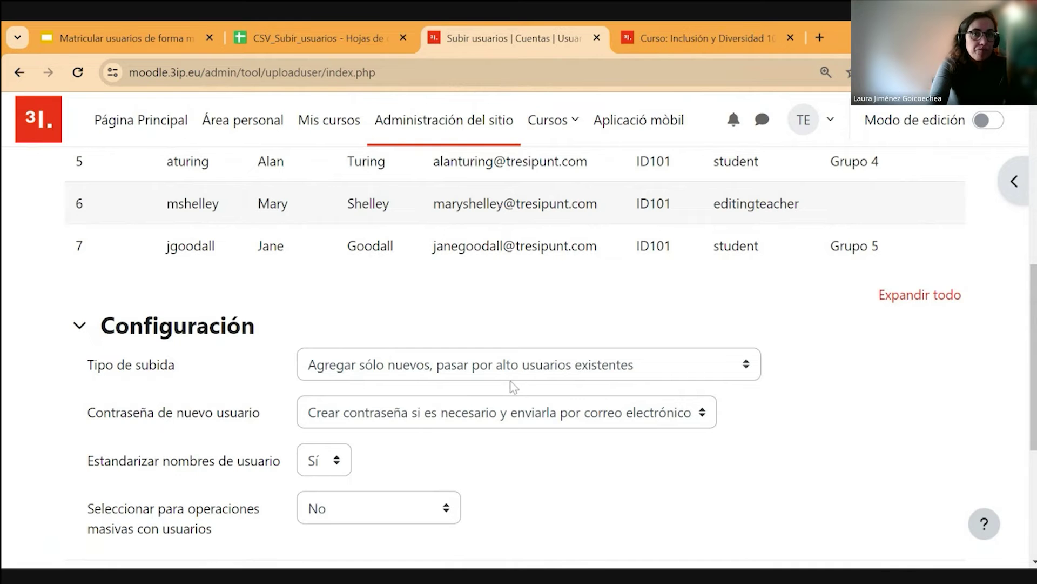
Check the user preview rows against the Tipo de subida and Contraseña de nuevo usuario settings without changing either option.
{"action": "scroll", "coordinate": [516, 378], "scroll_direction": "up", "scroll_amount": 3}
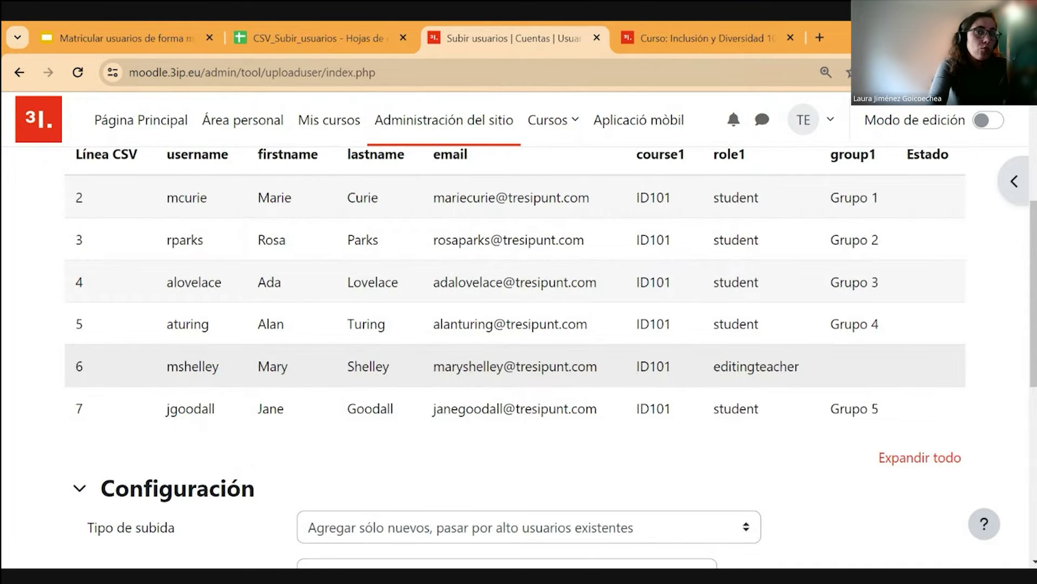
{"action": "scroll", "coordinate": [462, 370], "scroll_direction": "down", "scroll_amount": 2}
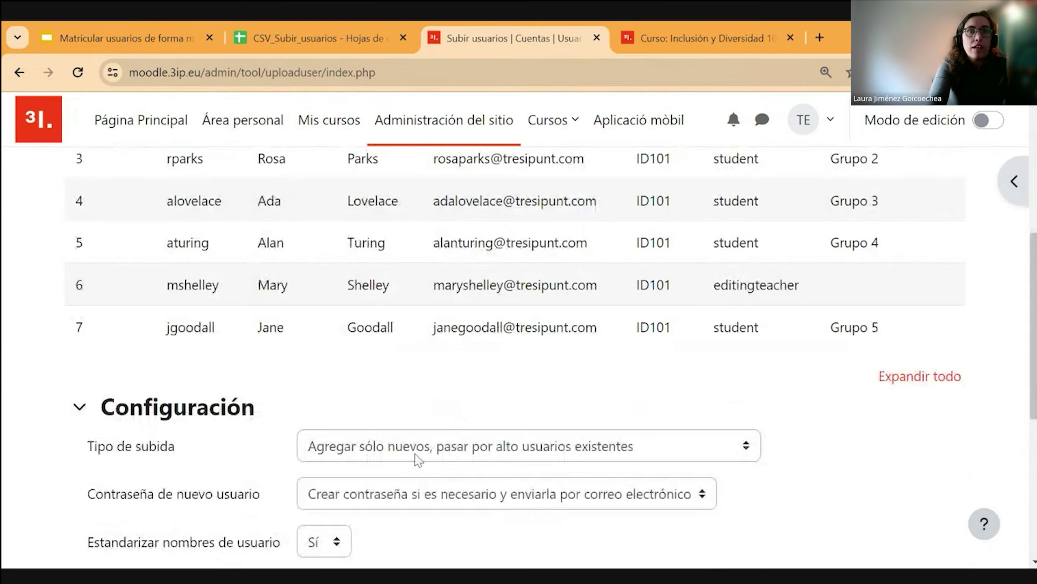
{"action": "left_click", "coordinate": [524, 455]}
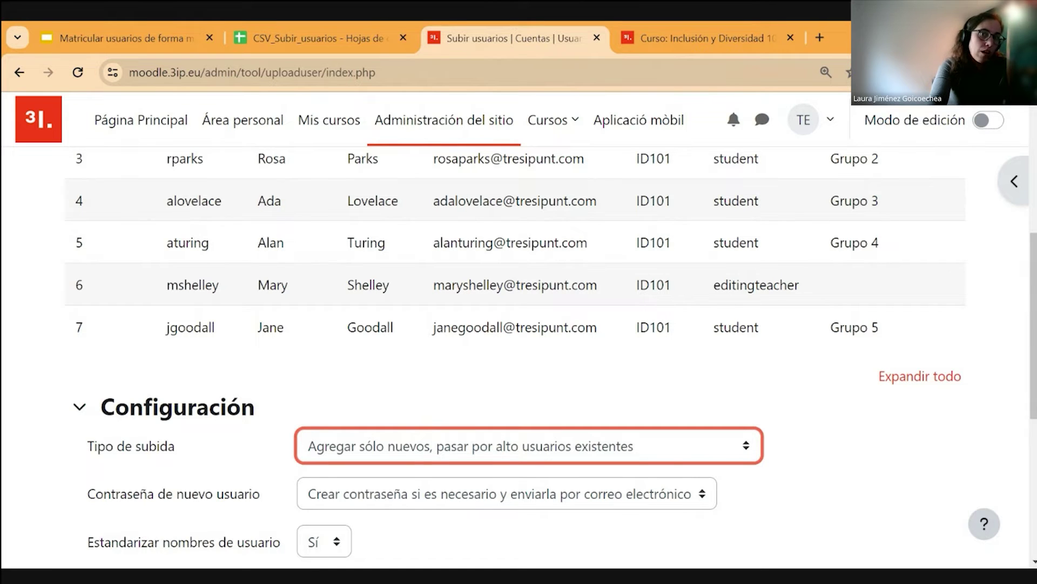
{"action": "left_click", "coordinate": [786, 459]}
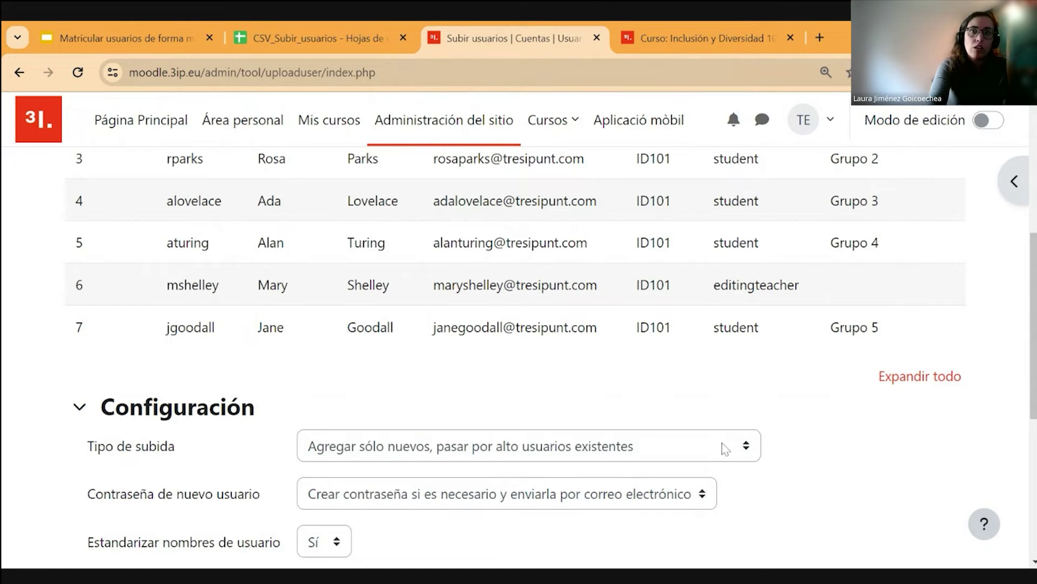
{"action": "scroll", "coordinate": [740, 418], "scroll_direction": "down", "scroll_amount": 1}
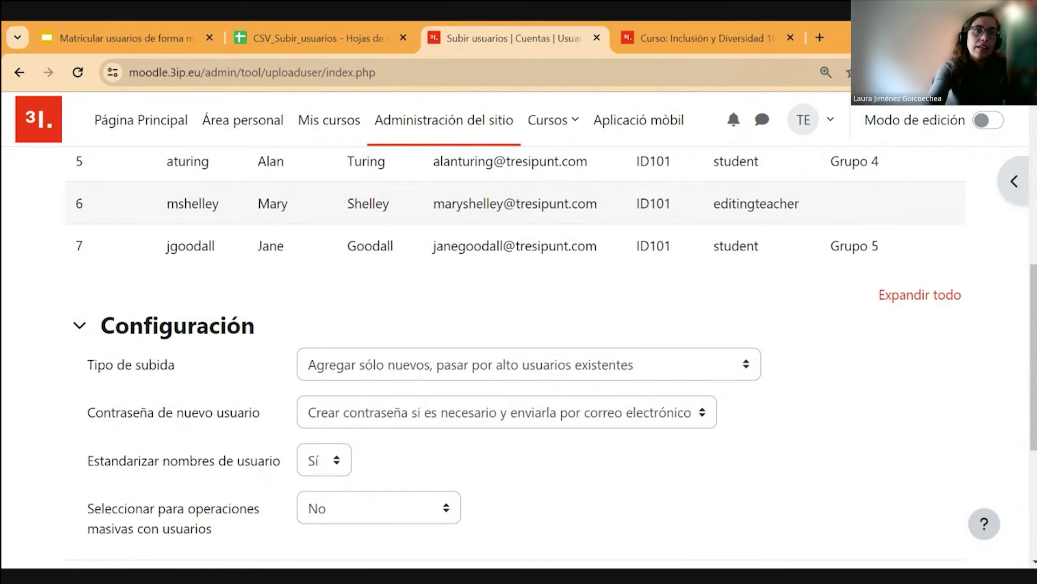
{"action": "left_click", "coordinate": [593, 422]}
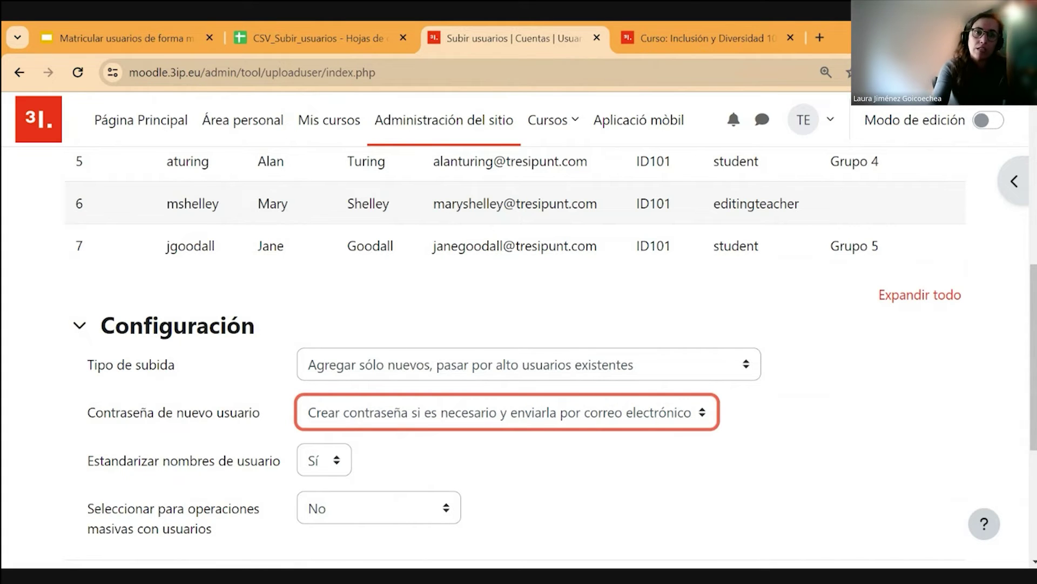
{"action": "left_click", "coordinate": [755, 424]}
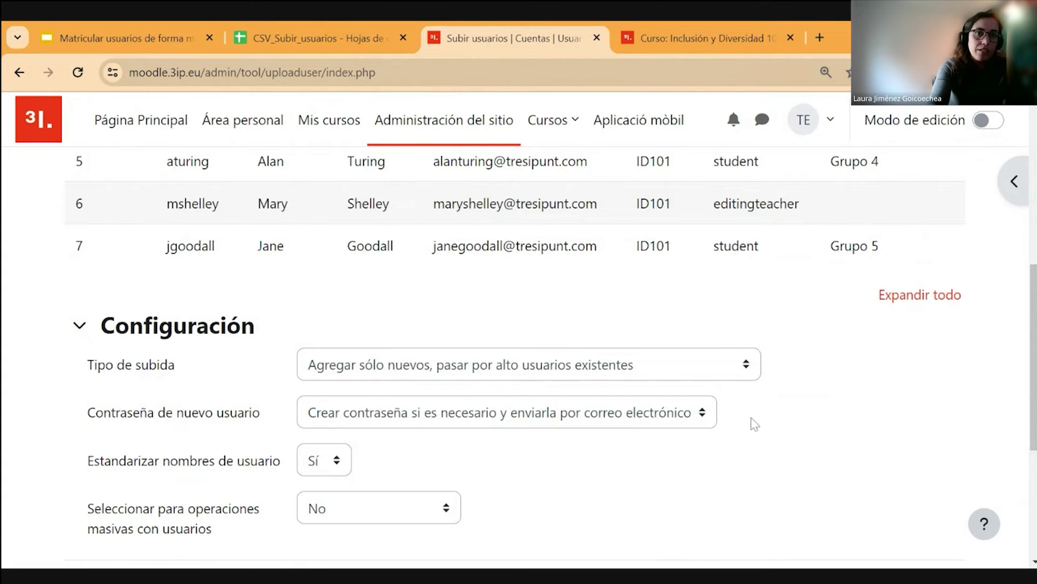
Expand the Valores por defecto section and look through its default user fields.
{"action": "scroll", "coordinate": [766, 413], "scroll_direction": "down", "scroll_amount": 3}
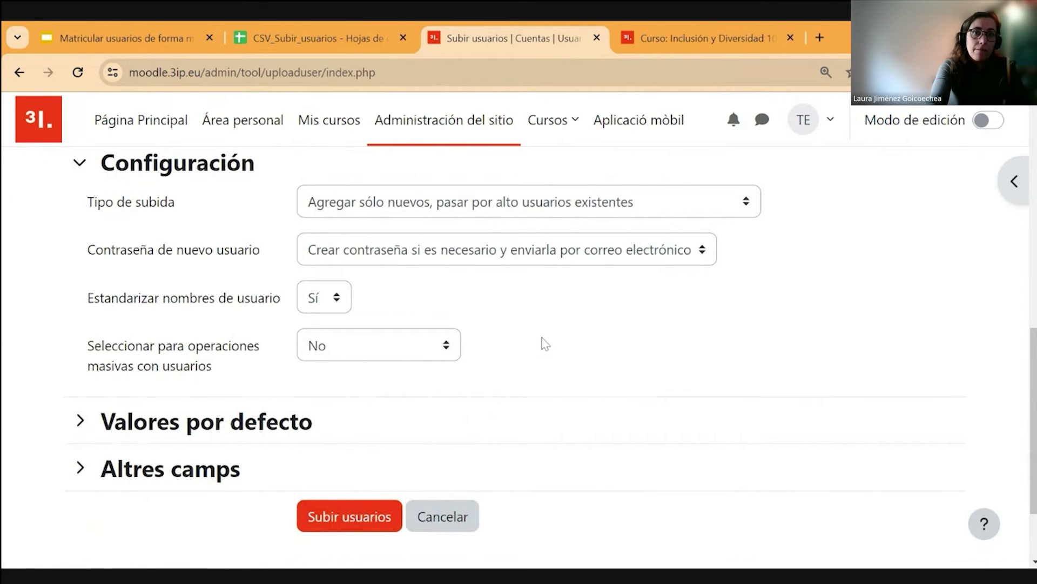
{"action": "scroll", "coordinate": [541, 342], "scroll_direction": "down", "scroll_amount": 2}
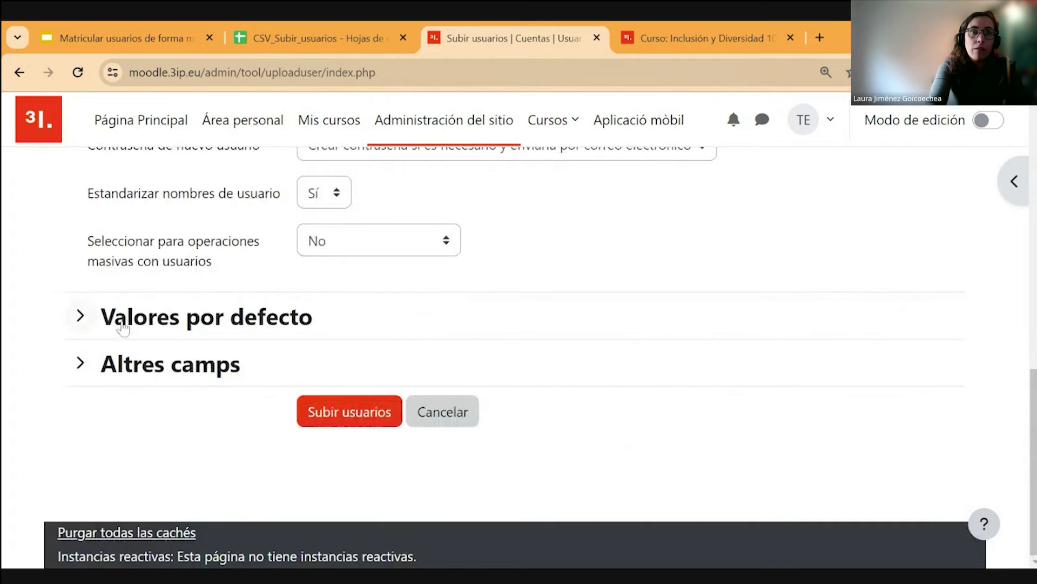
{"action": "left_click", "coordinate": [78, 317]}
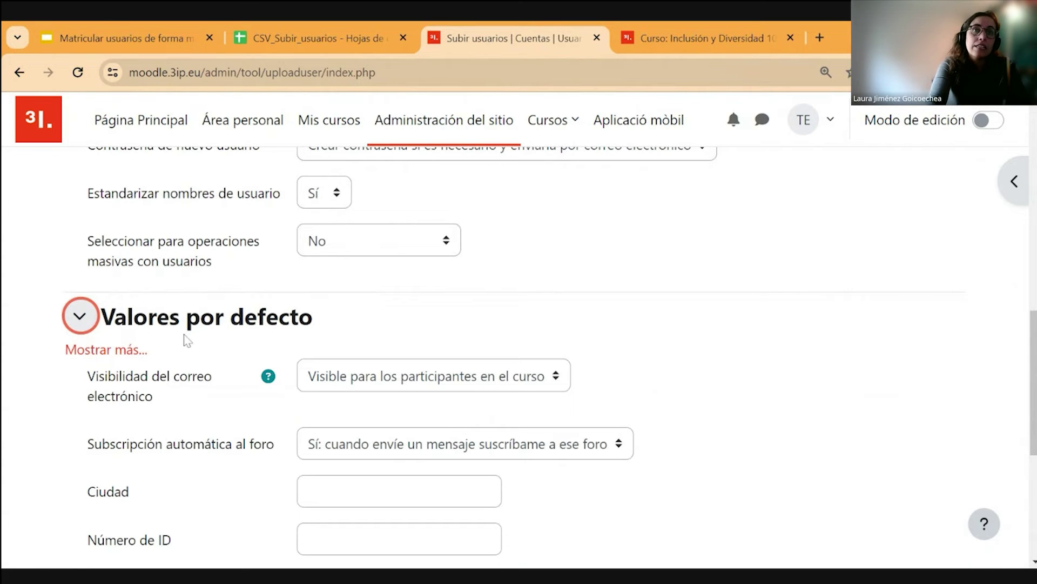
{"action": "scroll", "coordinate": [210, 340], "scroll_direction": "down", "scroll_amount": 3}
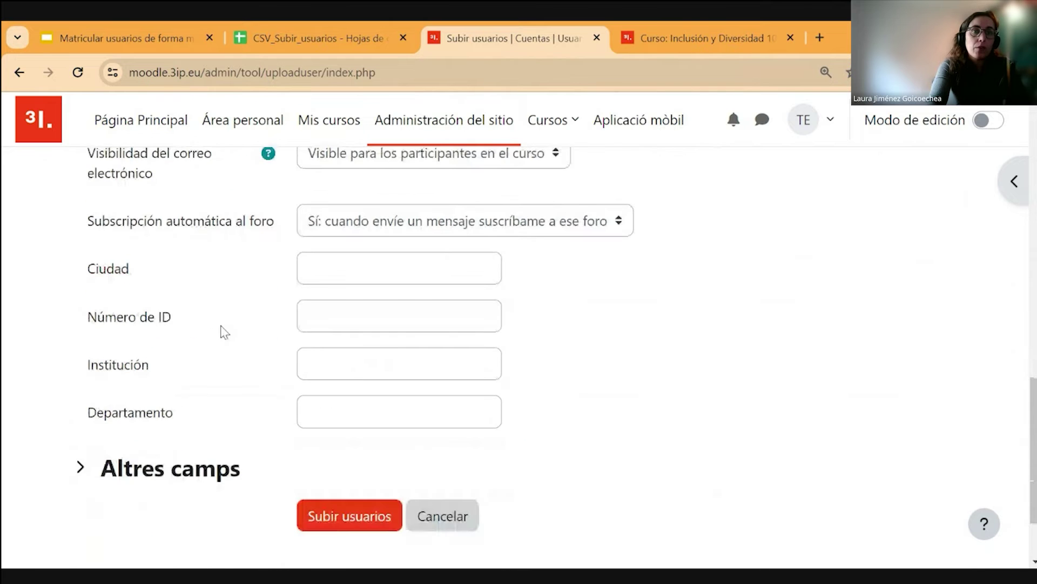
Collapse the Valores por defecto section and run the user upload with the current configuration.
{"action": "scroll", "coordinate": [224, 331], "scroll_direction": "up", "scroll_amount": 2}
{"action": "left_click", "coordinate": [81, 234]}
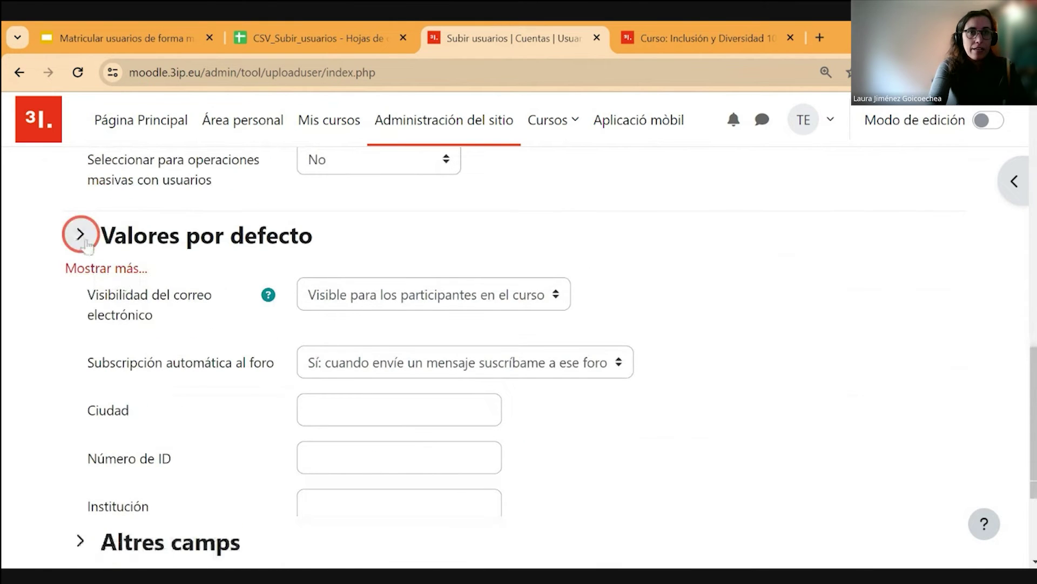
{"action": "scroll", "coordinate": [432, 427], "scroll_direction": "up", "scroll_amount": 2}
{"action": "left_click", "coordinate": [342, 494]}
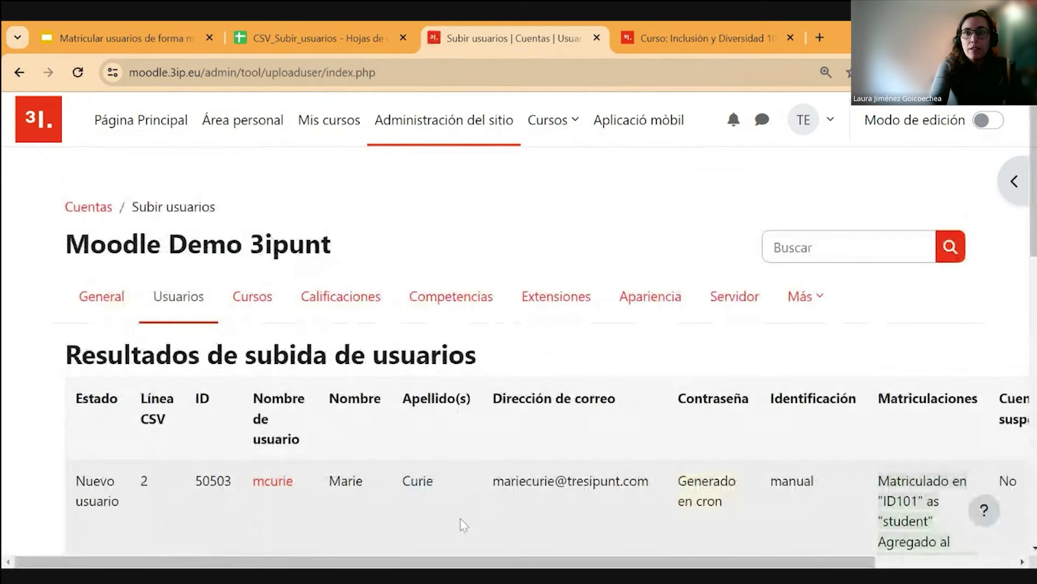
Review every row of the upload results, including passwords and enrolments, and continue back to the Subir usuarios page.
{"action": "left_click_drag", "start_coordinate": [331, 564], "coordinate": [473, 564]}
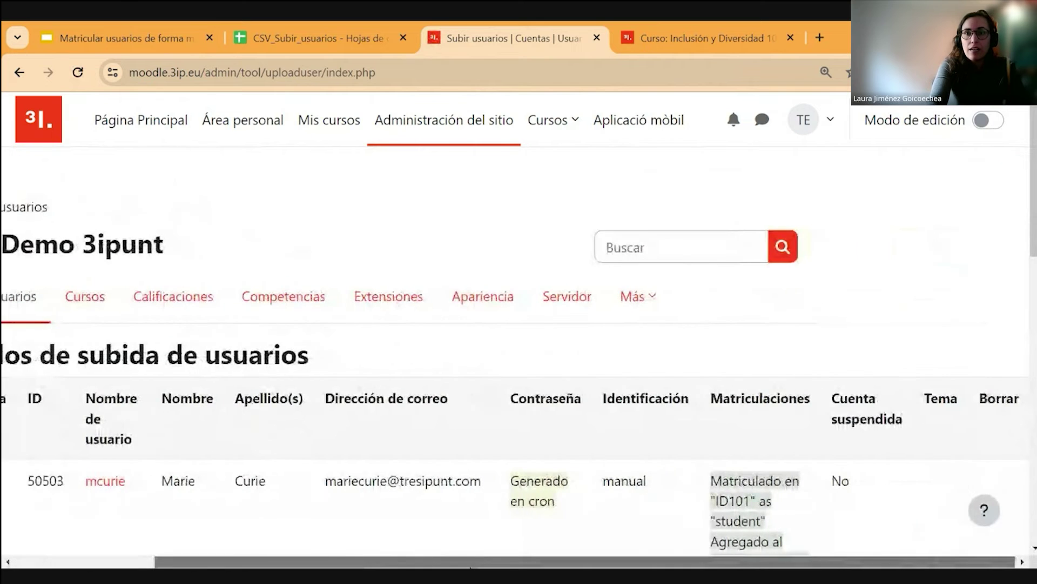
{"action": "scroll", "coordinate": [534, 377], "scroll_direction": "down", "scroll_amount": 4}
{"action": "scroll", "coordinate": [534, 376], "scroll_direction": "down", "scroll_amount": 2}
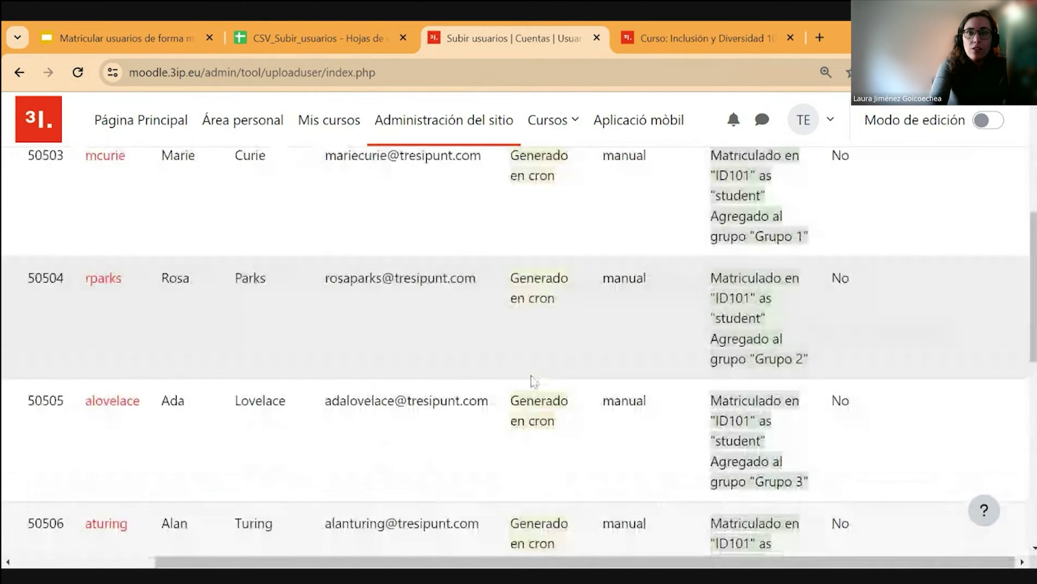
{"action": "scroll", "coordinate": [533, 381], "scroll_direction": "down", "scroll_amount": 8}
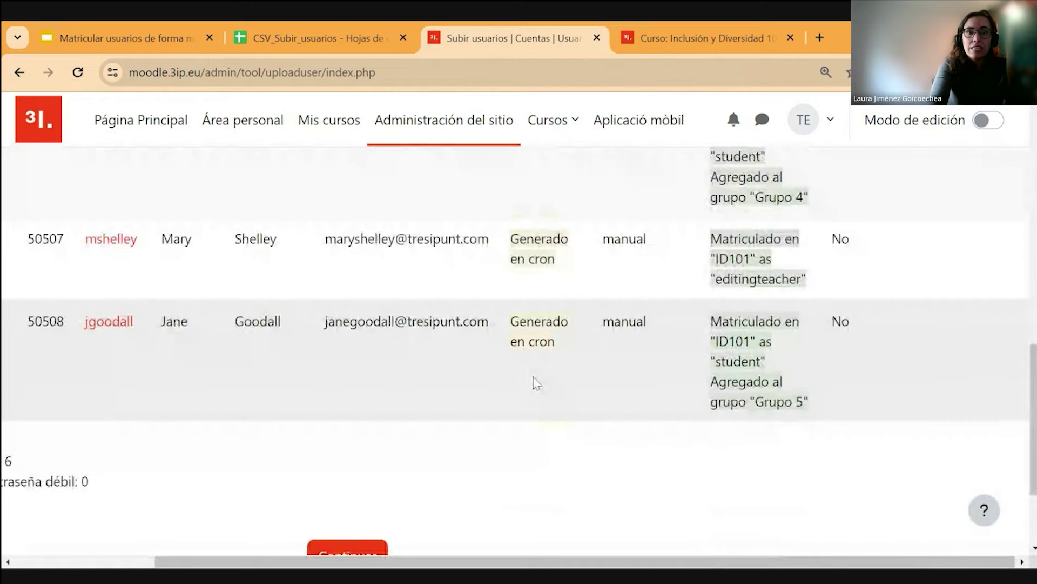
{"action": "left_click_drag", "start_coordinate": [506, 561], "coordinate": [438, 427]}
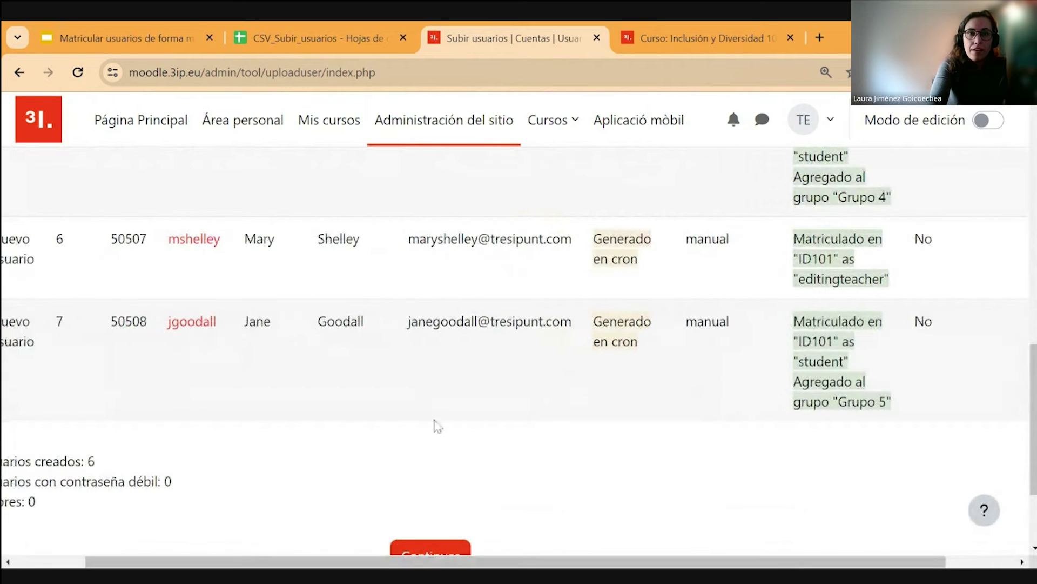
{"action": "scroll", "coordinate": [438, 426], "scroll_direction": "down", "scroll_amount": 3}
{"action": "left_click", "coordinate": [429, 415]}
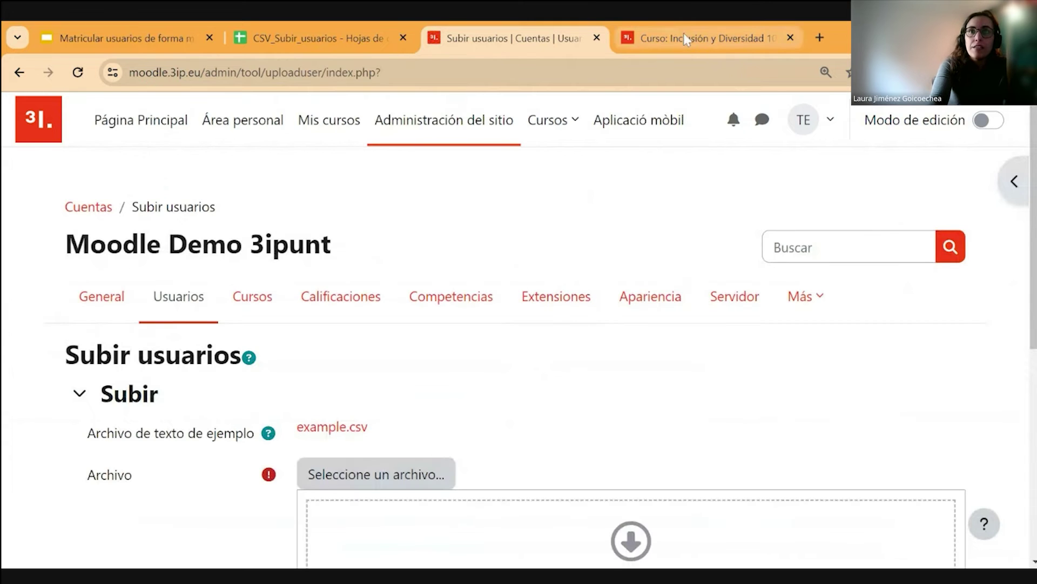
Open the participants list of the Inclusión y Diversidad 101 course and check each user's role and group.
{"action": "left_click", "coordinate": [683, 36]}
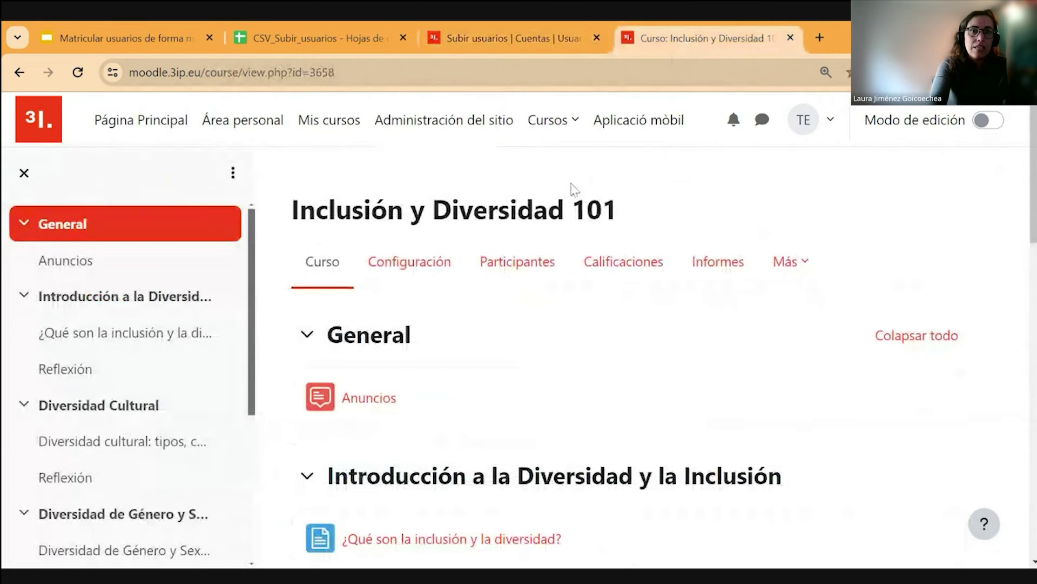
{"action": "left_click", "coordinate": [534, 265]}
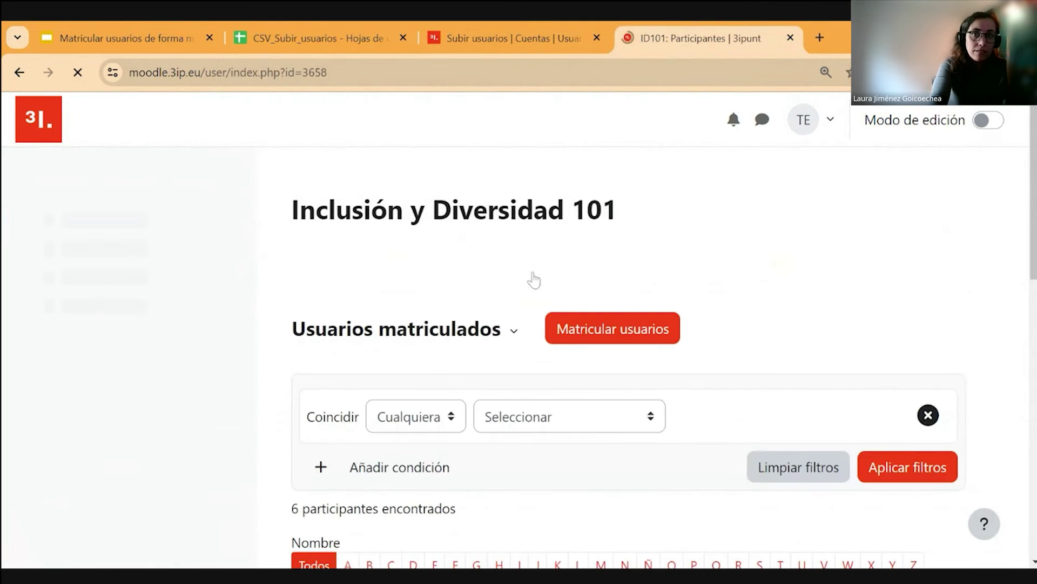
{"action": "scroll", "coordinate": [549, 271], "scroll_direction": "down", "scroll_amount": 5}
{"action": "scroll", "coordinate": [553, 270], "scroll_direction": "down", "scroll_amount": 3}
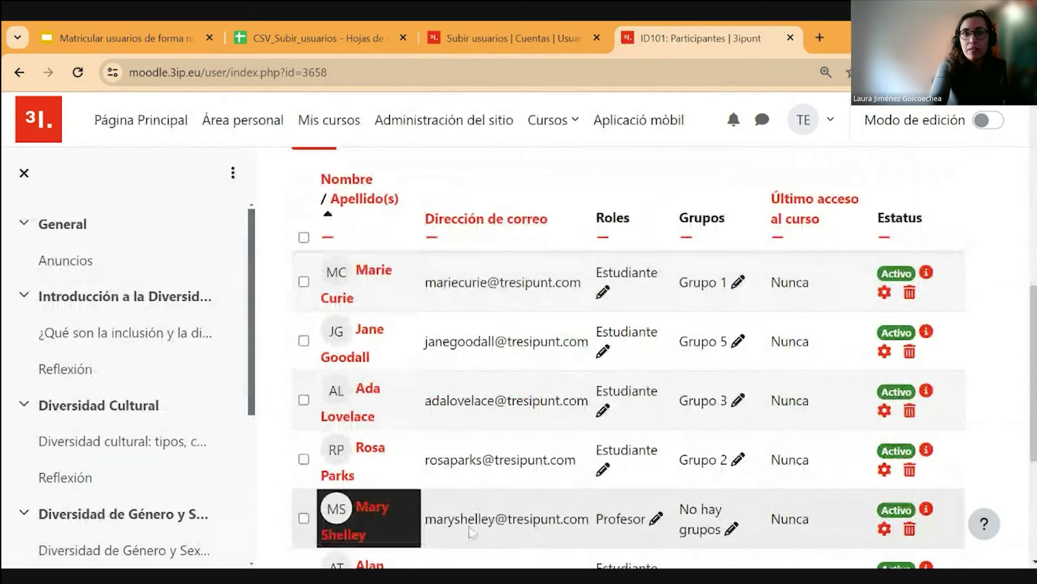
{"action": "scroll", "coordinate": [349, 341], "scroll_direction": "down", "scroll_amount": 3}
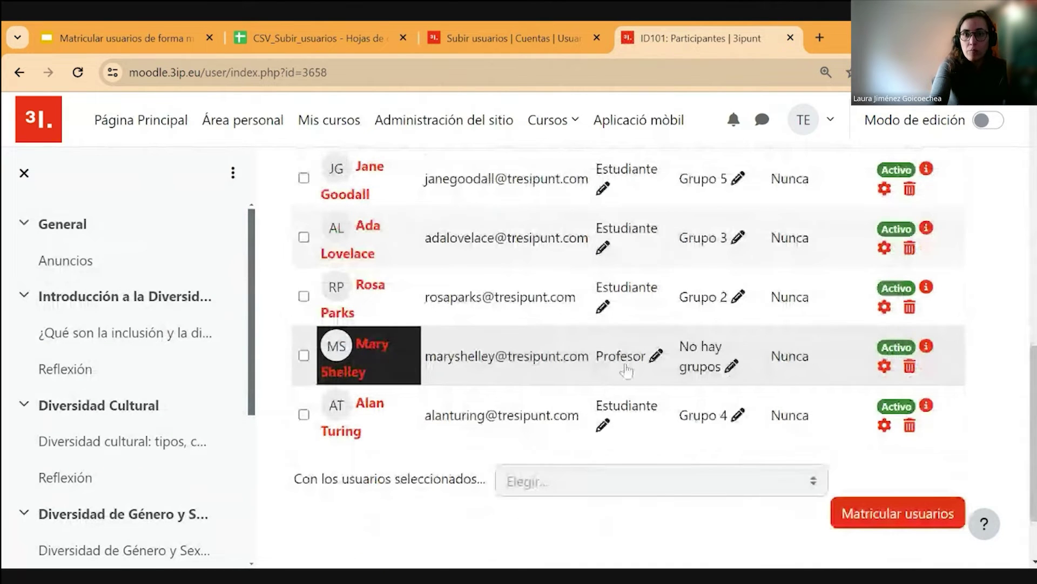
{"action": "scroll", "coordinate": [627, 368], "scroll_direction": "up", "scroll_amount": 1}
{"action": "scroll", "coordinate": [625, 364], "scroll_direction": "up", "scroll_amount": 2}
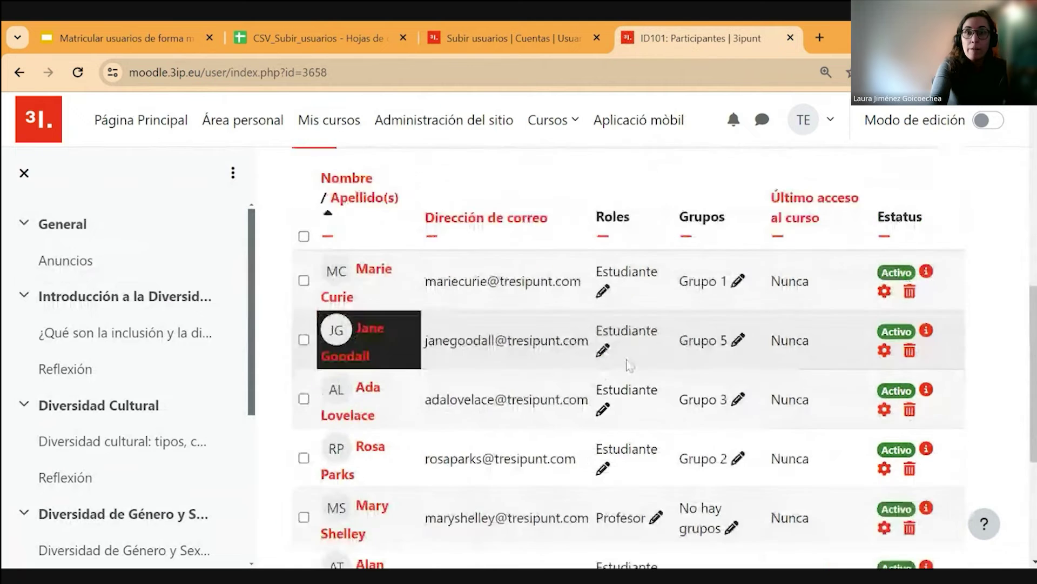
{"action": "scroll", "coordinate": [637, 440], "scroll_direction": "down", "scroll_amount": 1}
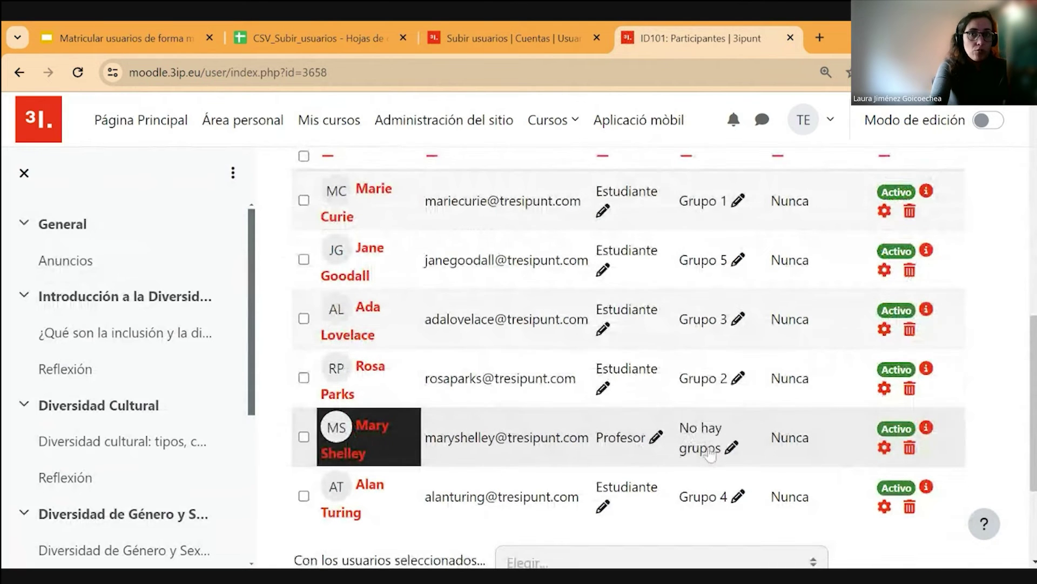
{"action": "scroll", "coordinate": [710, 448], "scroll_direction": "up", "scroll_amount": 3}
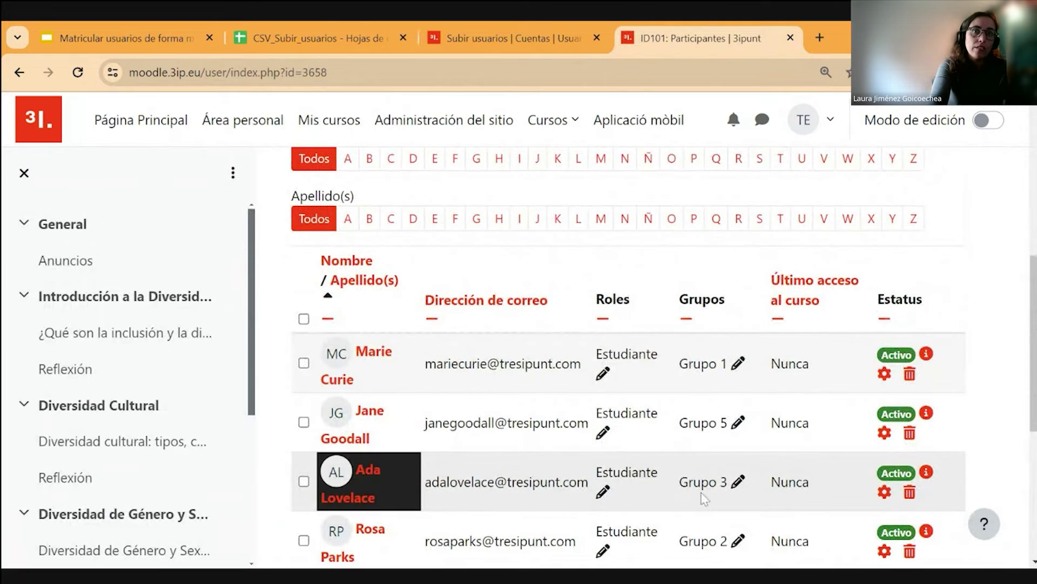
Open the course's Grupos page and check the members of Grupo 1 through Grupo 5 one by one.
{"action": "scroll", "coordinate": [471, 332], "scroll_direction": "up", "scroll_amount": 6}
{"action": "left_click", "coordinate": [378, 248]}
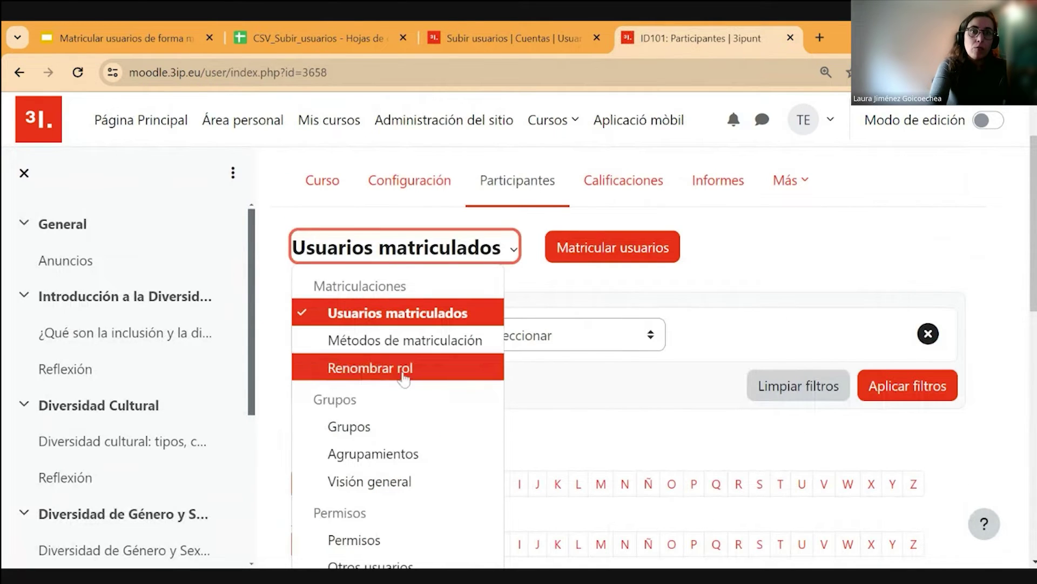
{"action": "left_click", "coordinate": [358, 428]}
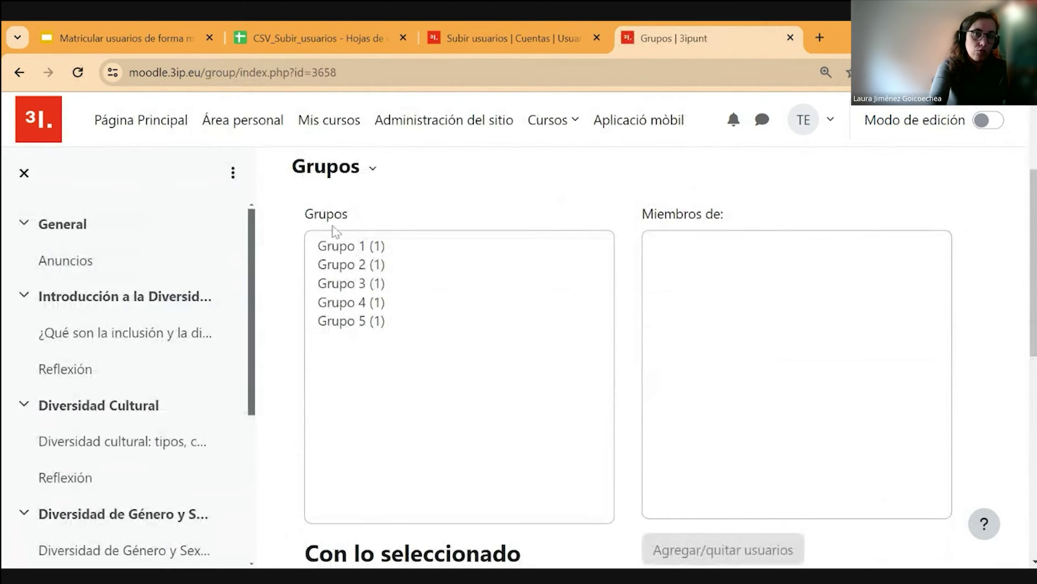
{"action": "left_click", "coordinate": [375, 246]}
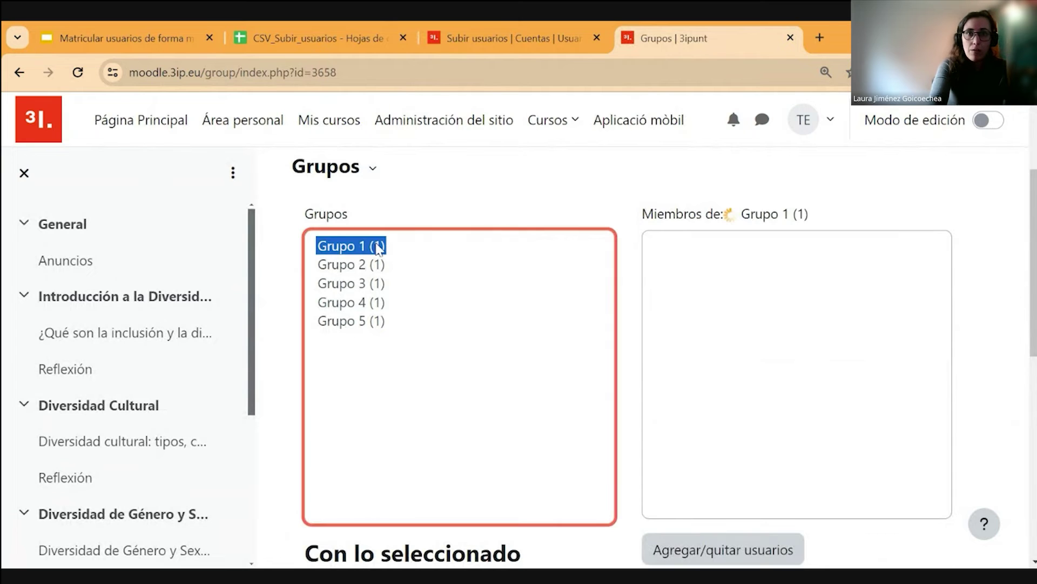
{"action": "left_click", "coordinate": [381, 265]}
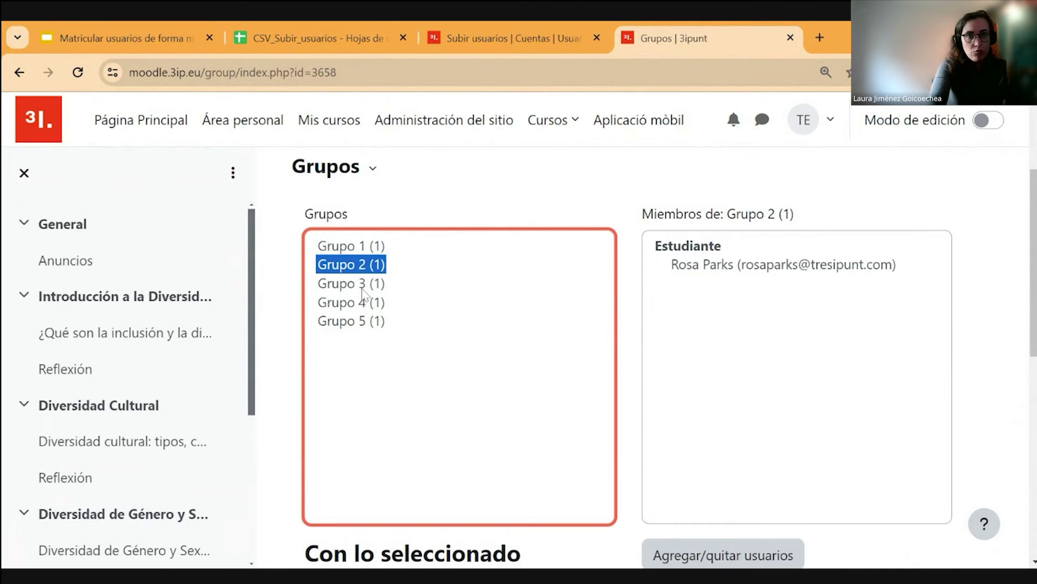
{"action": "left_click", "coordinate": [373, 284]}
{"action": "left_click", "coordinate": [372, 303]}
{"action": "left_click", "coordinate": [374, 323]}
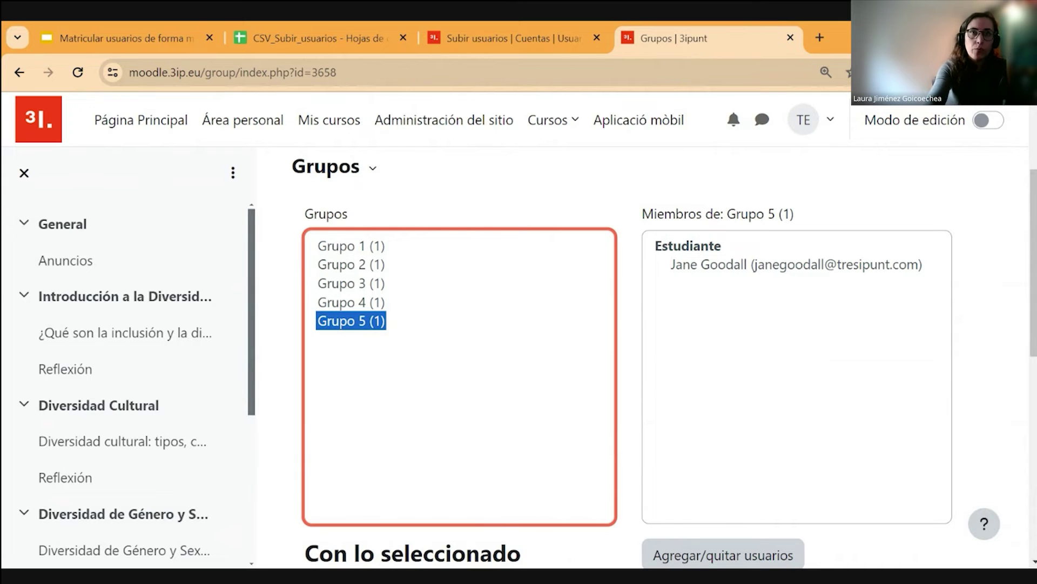
Switch to the CSV_Subir_usuarios spreadsheet in Google Sheets and examine the cohort names and descriptions on the Crear_cohorts sheet.
{"action": "left_click", "coordinate": [316, 38]}
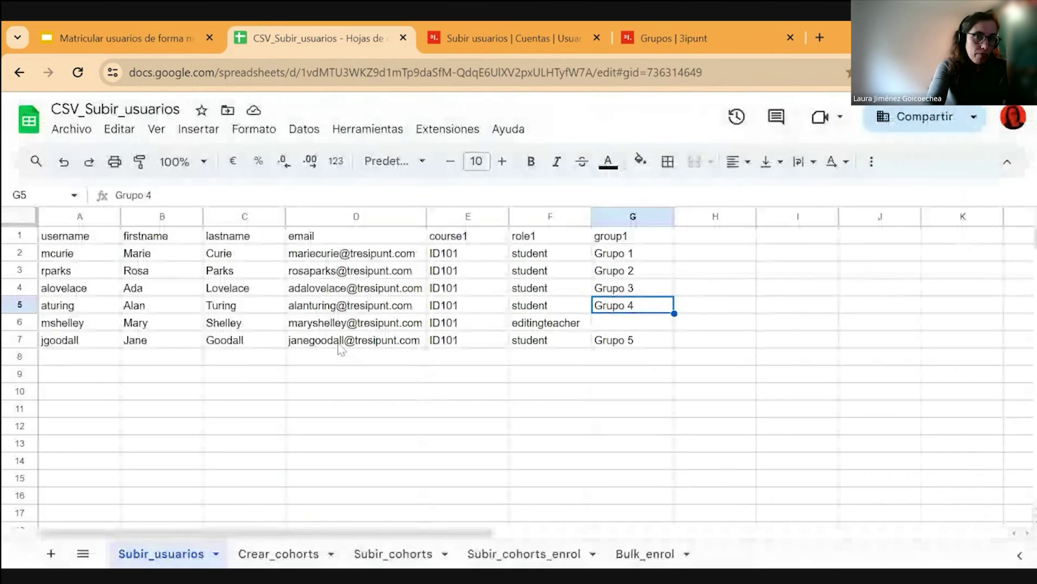
{"action": "left_click", "coordinate": [281, 561]}
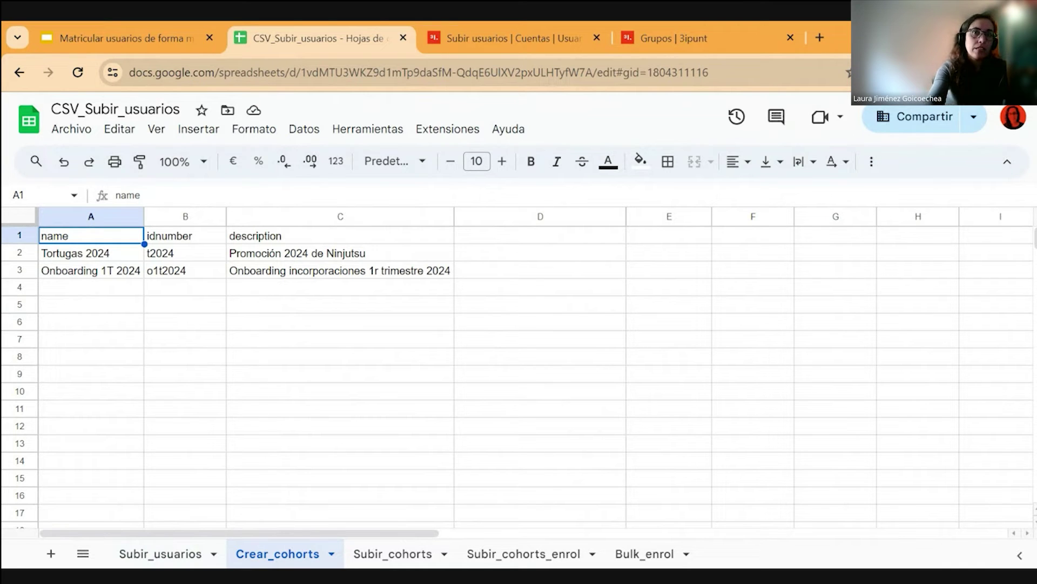
{"action": "left_click", "coordinate": [108, 254]}
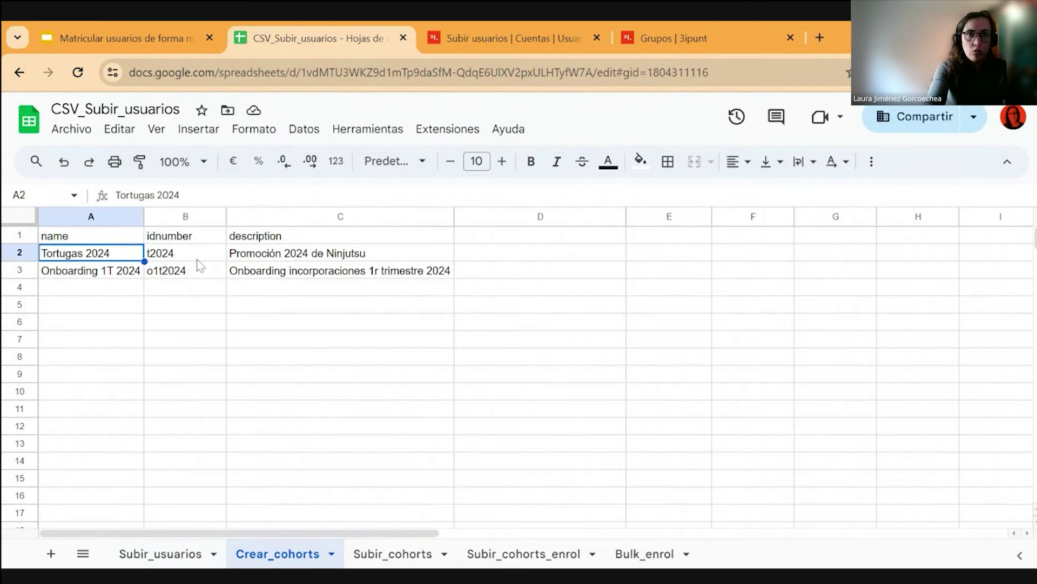
{"action": "left_click", "coordinate": [257, 259]}
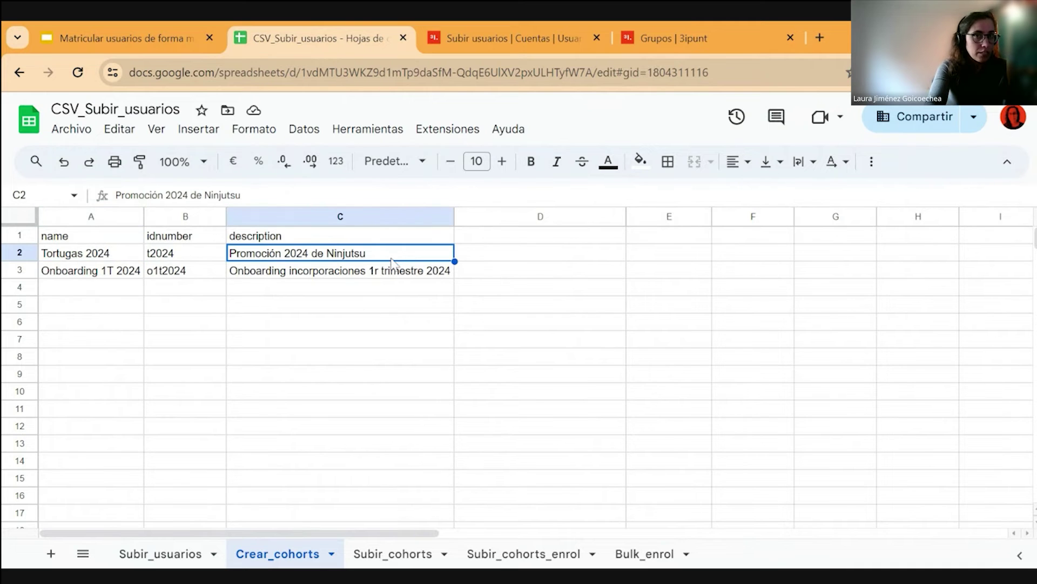
{"action": "left_click", "coordinate": [121, 275]}
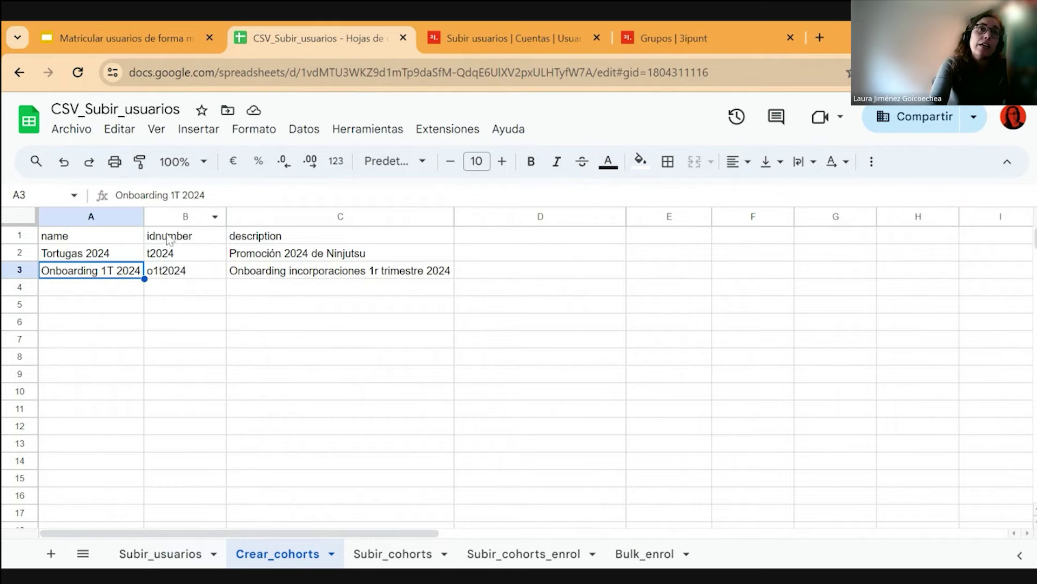
Check the name, idnumber and description headers of the Crear_cohorts sheet and download the sheet as comma-separated values (.csv).
{"action": "left_click", "coordinate": [109, 238]}
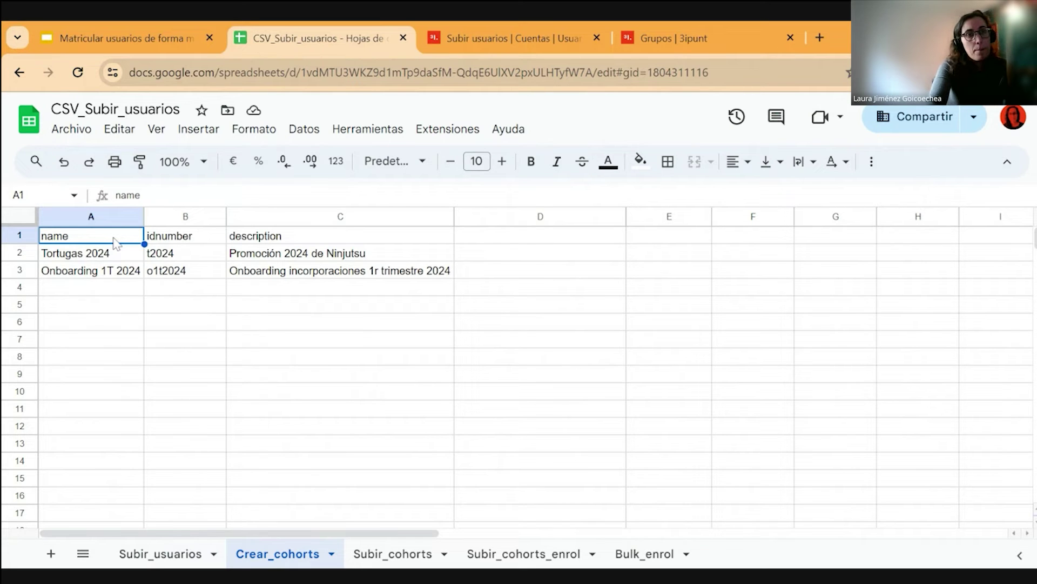
{"action": "left_click", "coordinate": [201, 241]}
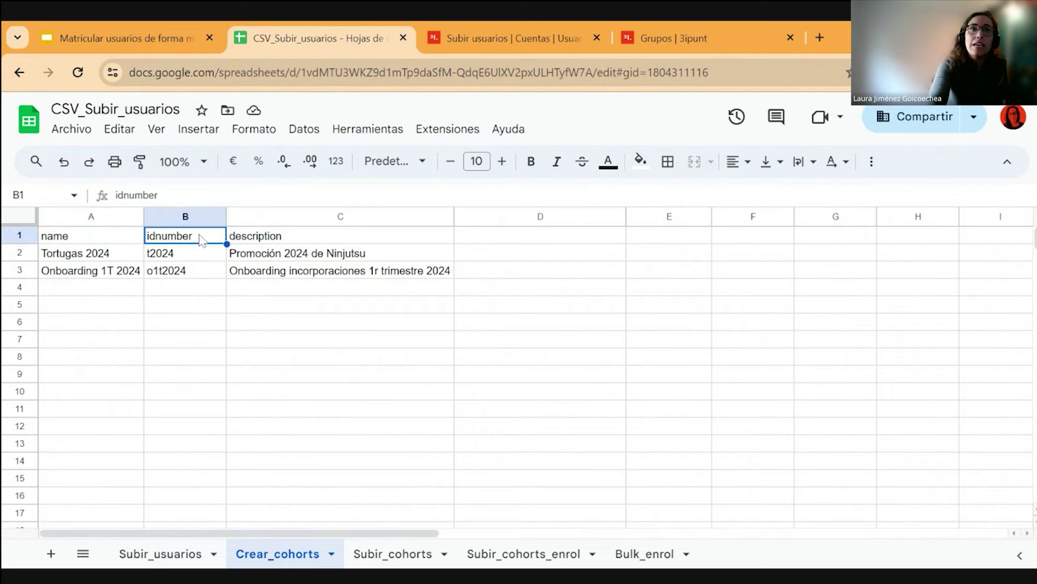
{"action": "left_click", "coordinate": [246, 239]}
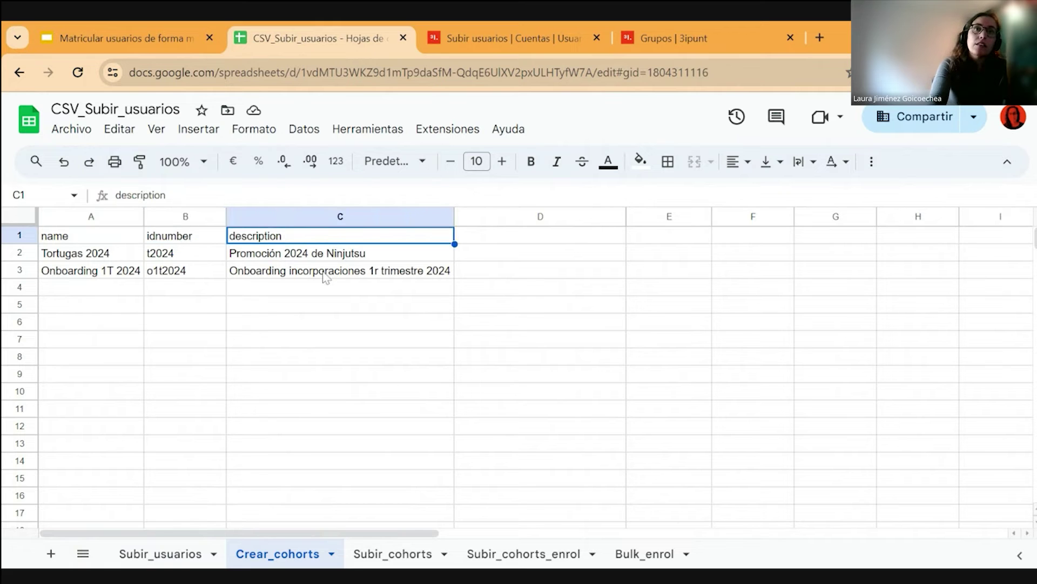
{"action": "left_click", "coordinate": [91, 239]}
{"action": "left_click", "coordinate": [76, 129]}
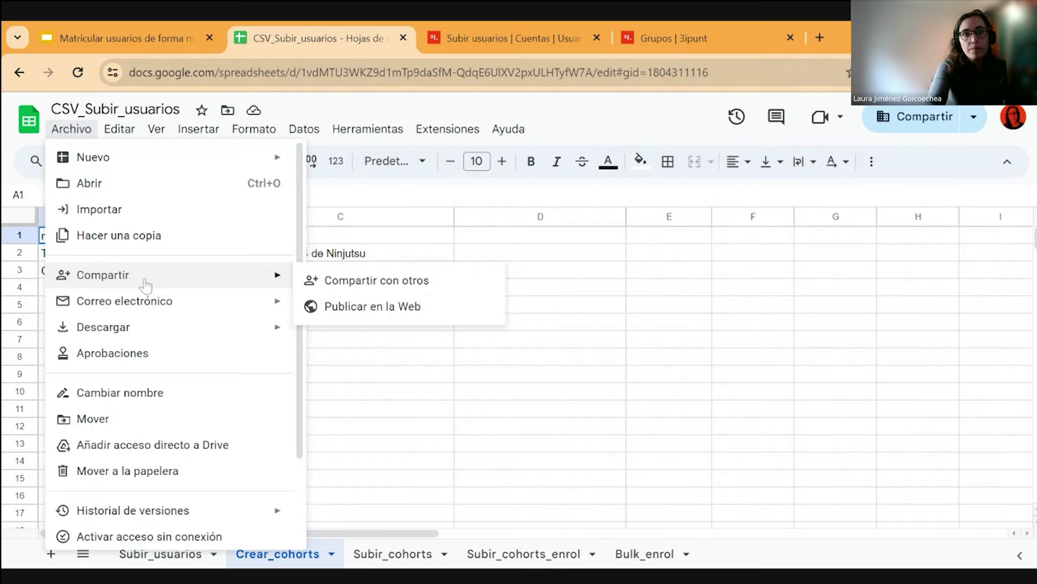
{"action": "mouse_move", "coordinate": [142, 334]}
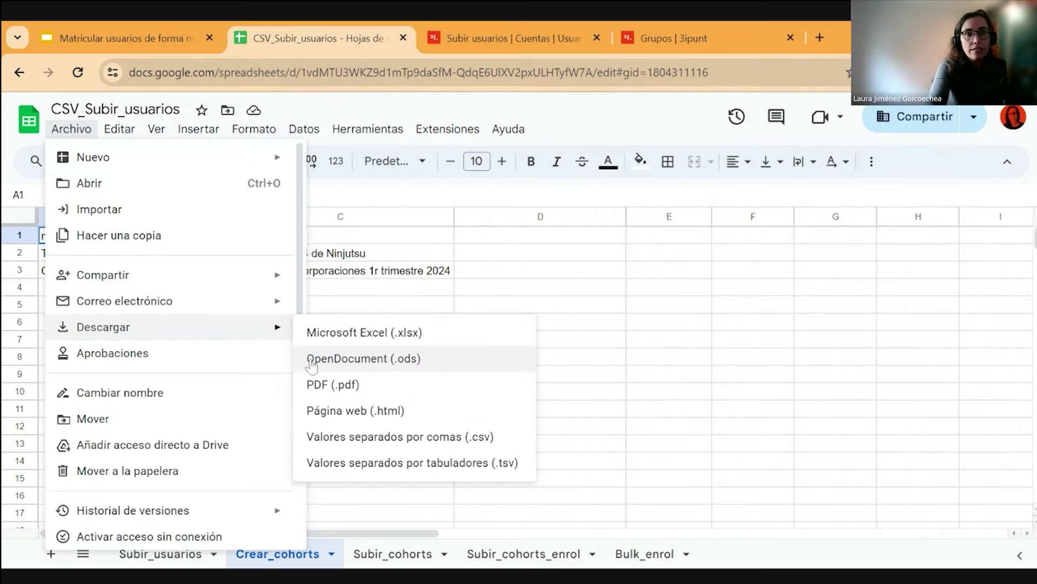
{"action": "left_click", "coordinate": [373, 437]}
Switch to Moodle and open the Actualizar cohortes page within the site's Cohortes administration.
{"action": "key", "text": "ctrl+Tab"}
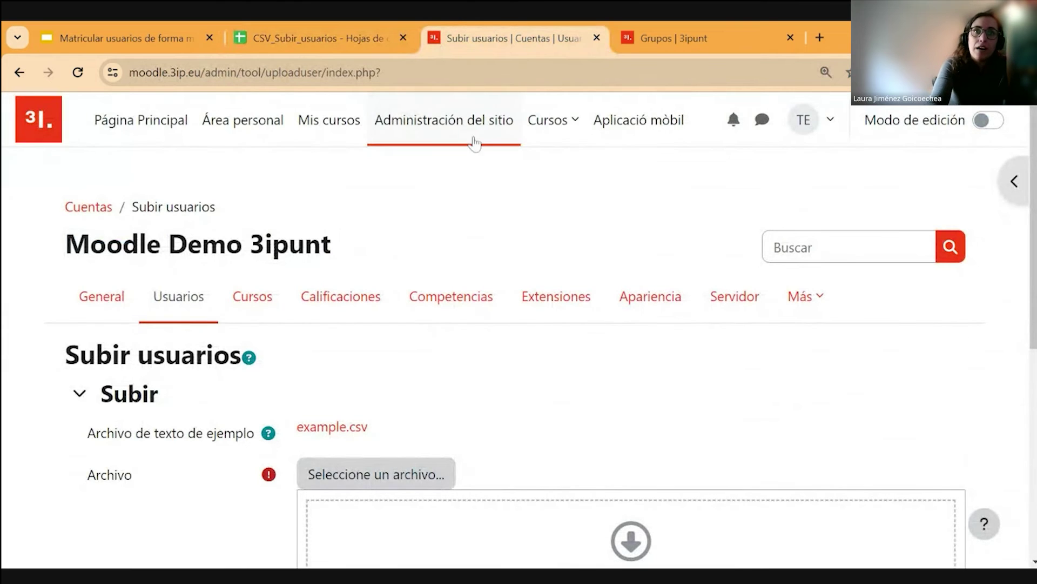
{"action": "left_click", "coordinate": [181, 299]}
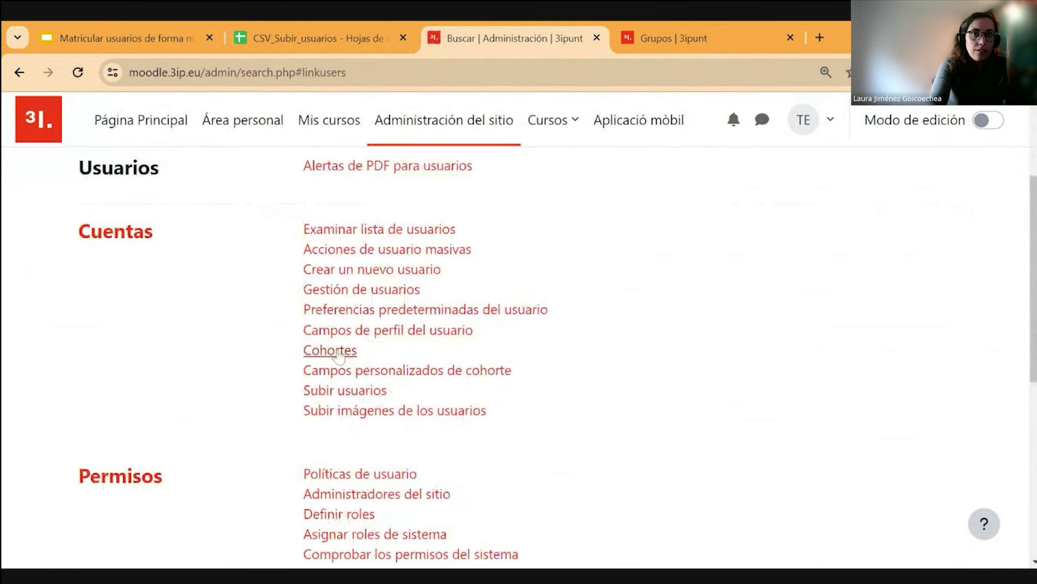
{"action": "left_click", "coordinate": [336, 352]}
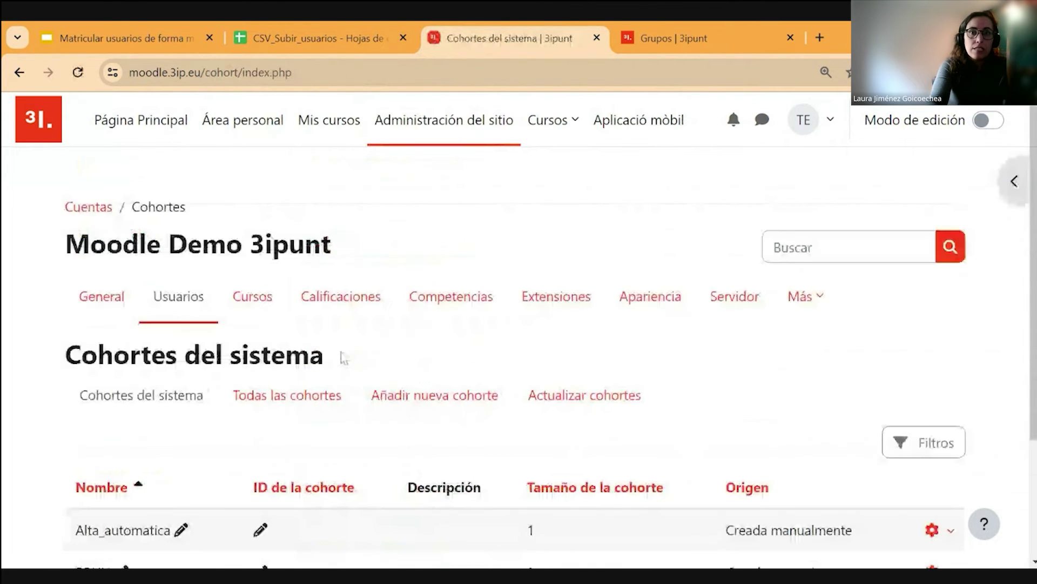
{"action": "scroll", "coordinate": [562, 315], "scroll_direction": "down", "scroll_amount": 2}
{"action": "left_click", "coordinate": [563, 315]}
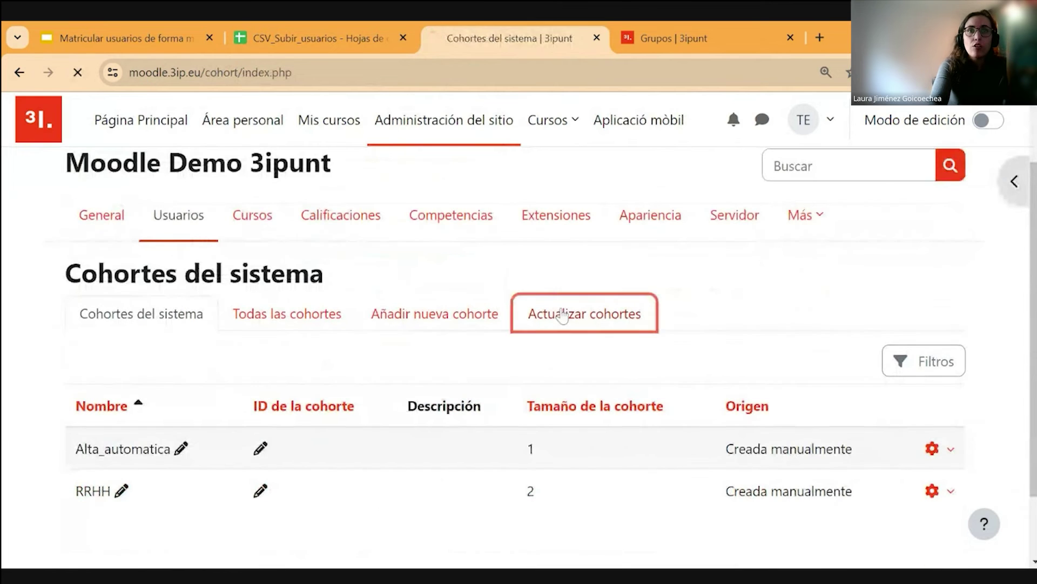
Add the file CSV_Subir_usuarios - Crear_cohorts (1).csv to the cohort upload form.
{"action": "scroll", "coordinate": [563, 316], "scroll_direction": "down", "scroll_amount": 2}
{"action": "scroll", "coordinate": [562, 315], "scroll_direction": "down", "scroll_amount": 3}
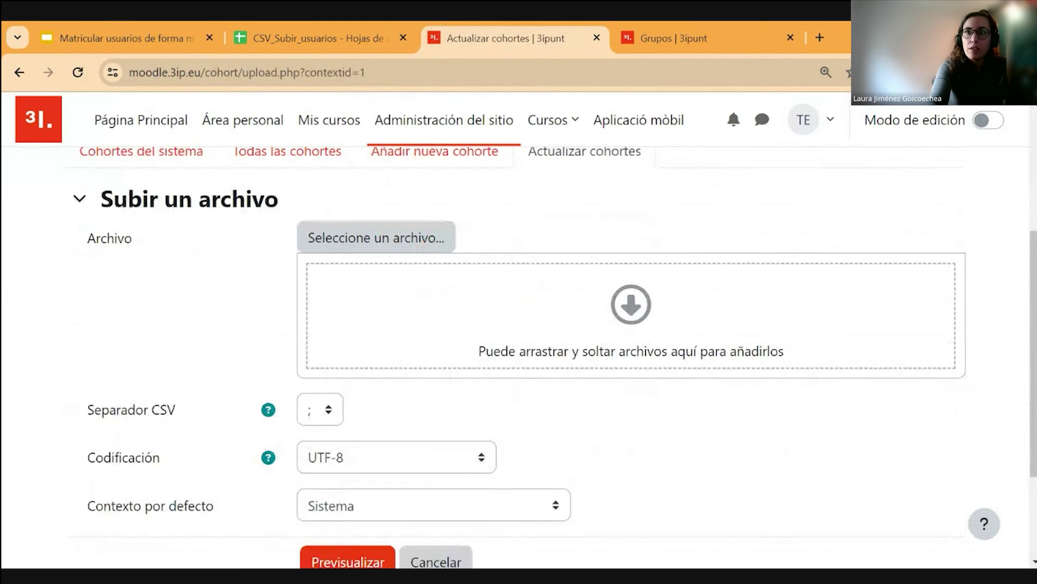
{"action": "left_click_drag", "start_coordinate": [631, 303], "coordinate": [594, 324]}
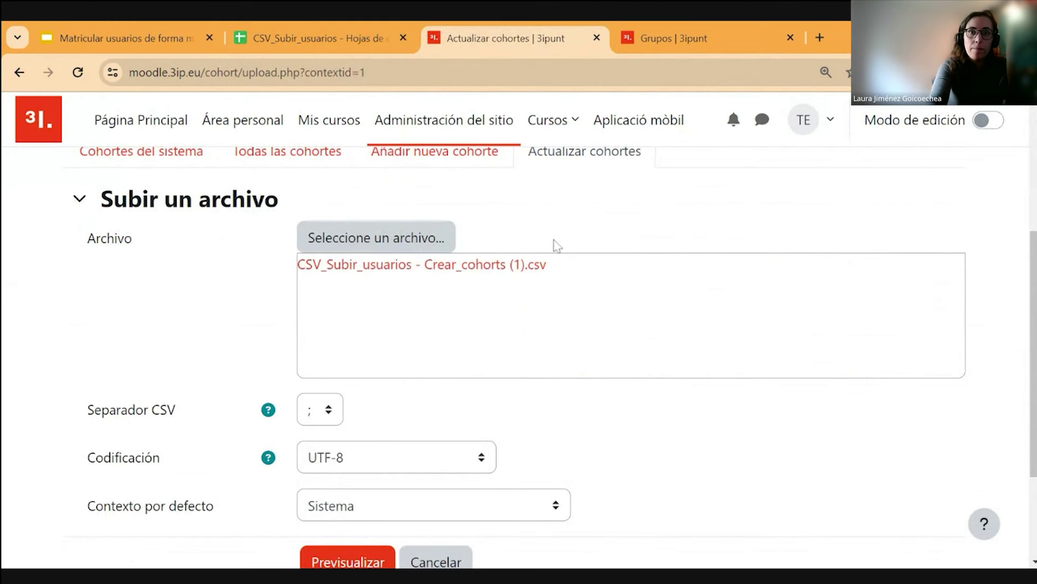
Set the cohort upload's CSV separator to a comma and preview the file.
{"action": "scroll", "coordinate": [380, 305], "scroll_direction": "down", "scroll_amount": 2}
{"action": "left_click", "coordinate": [321, 328]}
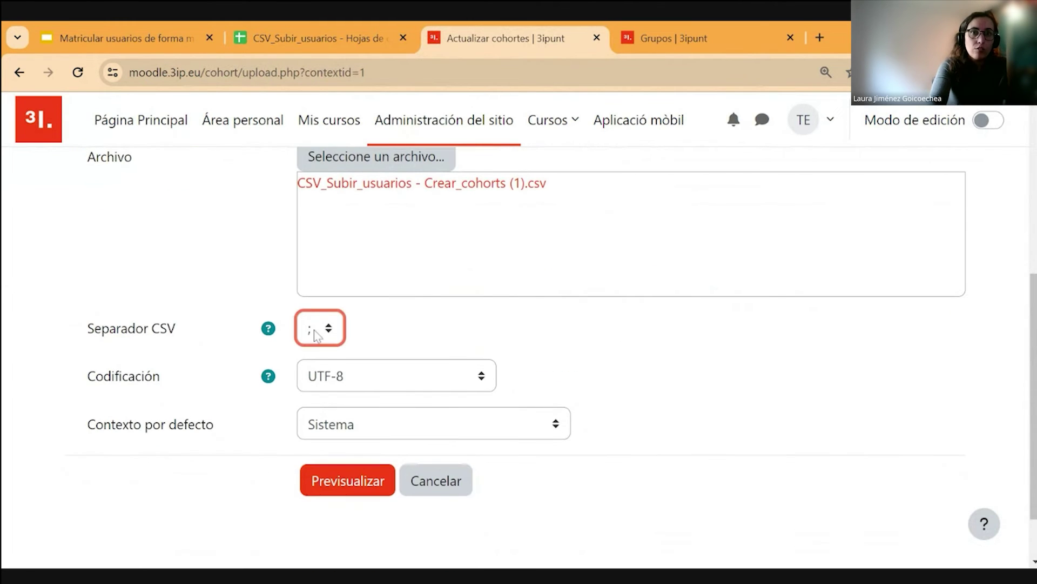
{"action": "left_click", "coordinate": [332, 354]}
{"action": "scroll", "coordinate": [405, 324], "scroll_direction": "down", "scroll_amount": 1}
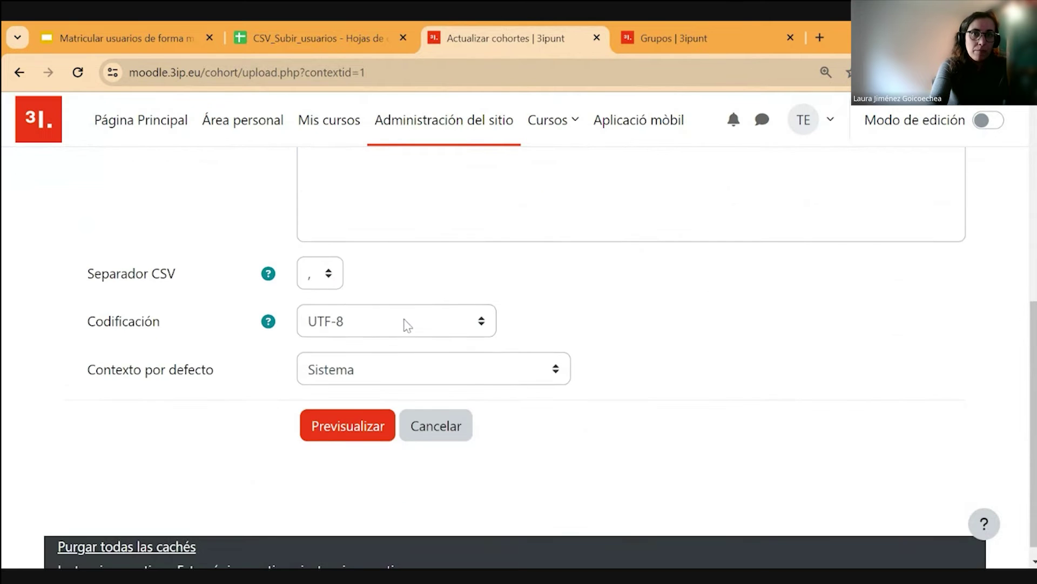
{"action": "scroll", "coordinate": [399, 327], "scroll_direction": "up", "scroll_amount": 1}
{"action": "left_click", "coordinate": [346, 495]}
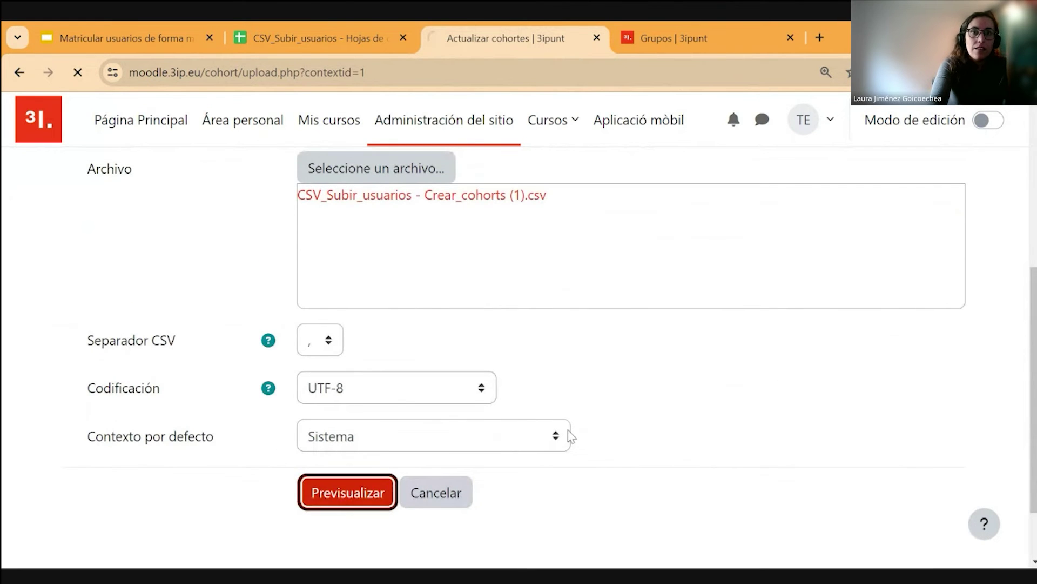
Review the previewed cohorts Tortugas 2024 and Onboarding 1T 2024 and upload them to the system.
{"action": "scroll", "coordinate": [104, 299], "scroll_direction": "down", "scroll_amount": 3}
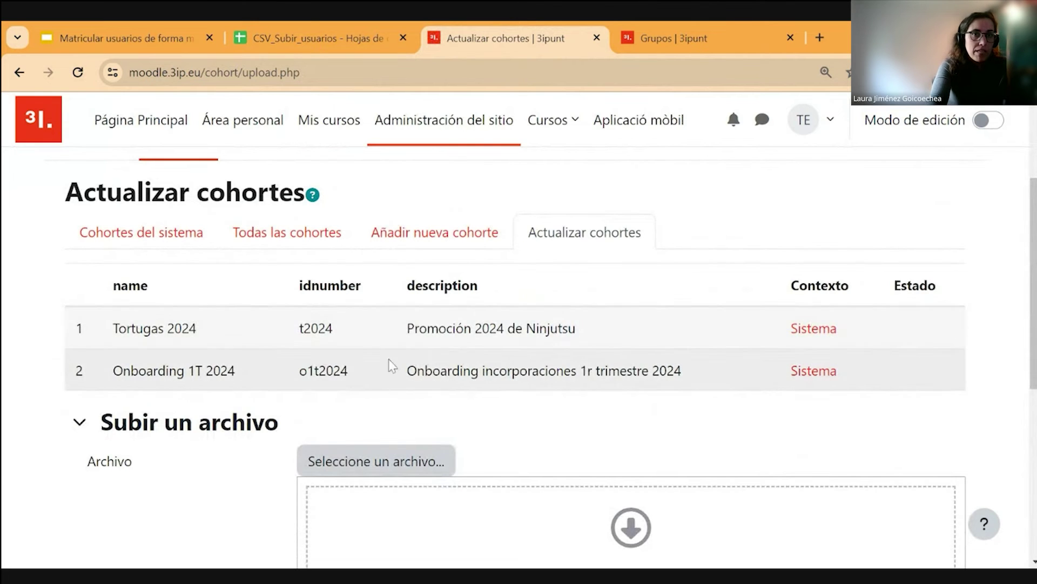
{"action": "scroll", "coordinate": [495, 304], "scroll_direction": "down", "scroll_amount": 6}
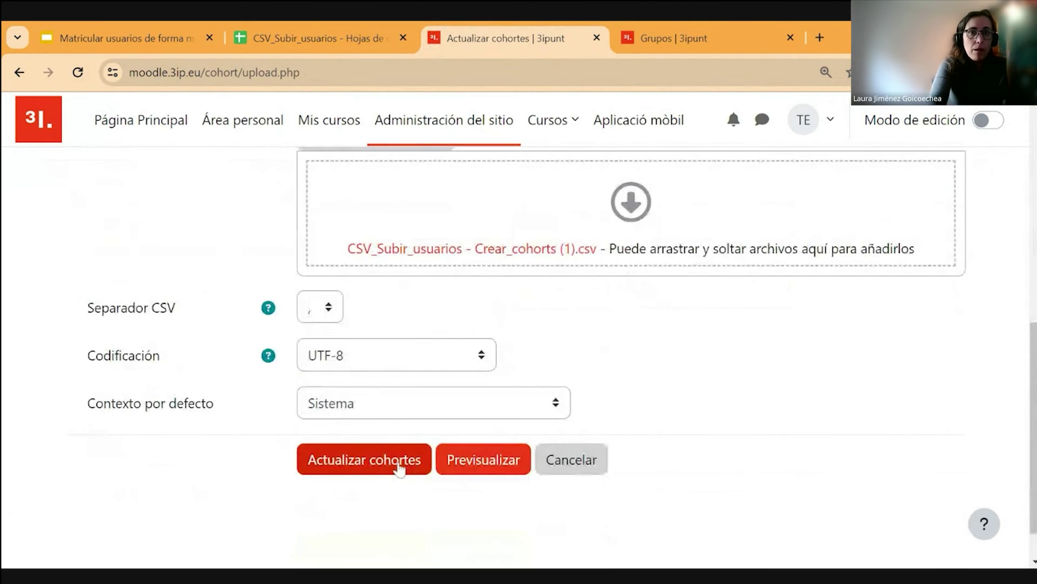
{"action": "left_click", "coordinate": [380, 470]}
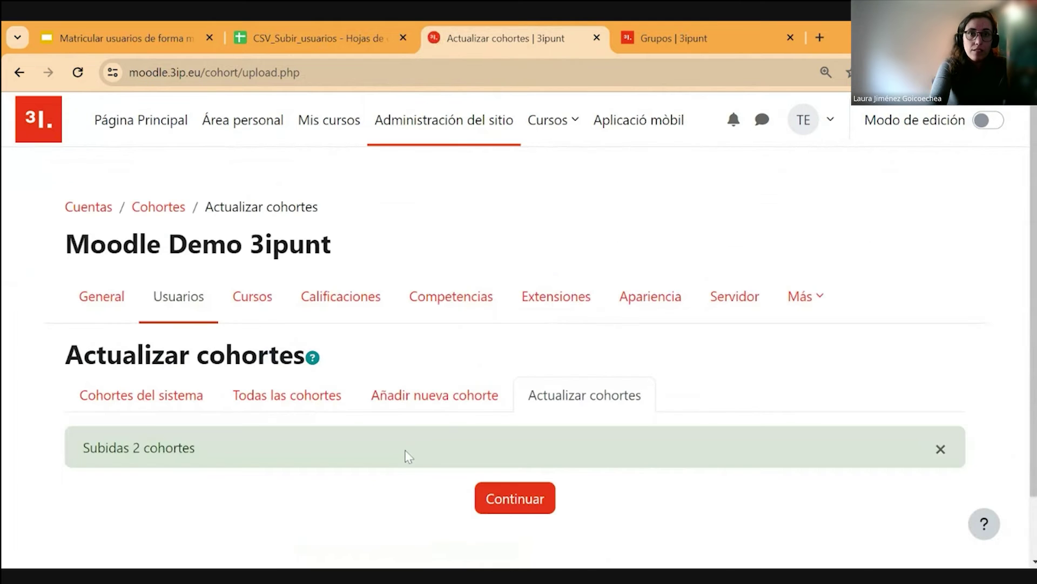
Open the list of all cohorts and check the sizes of Onboarding 1T 2024 and Tortugas 2024.
{"action": "left_click", "coordinate": [292, 396]}
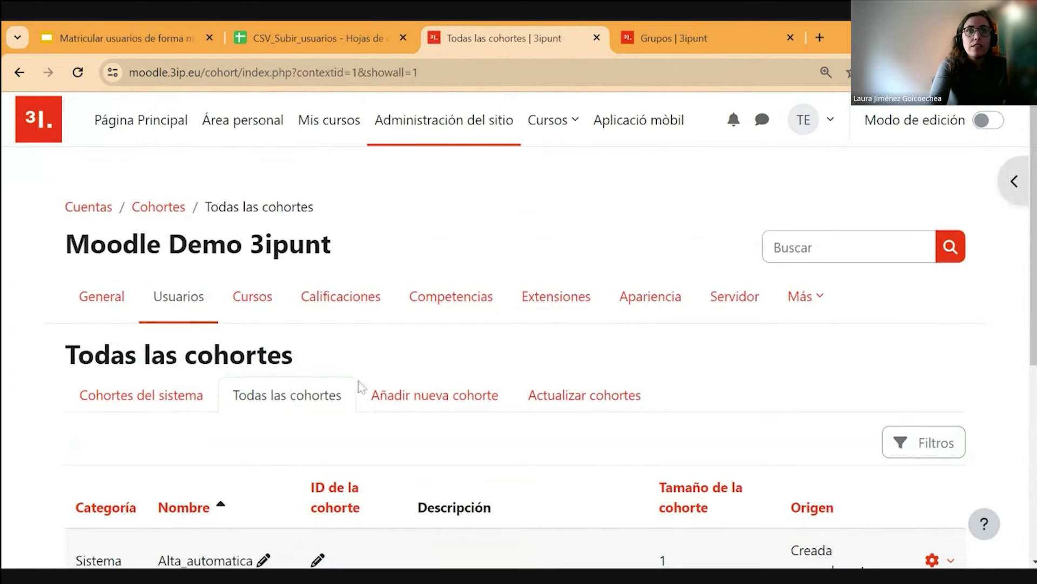
{"action": "scroll", "coordinate": [394, 354], "scroll_direction": "down", "scroll_amount": 6}
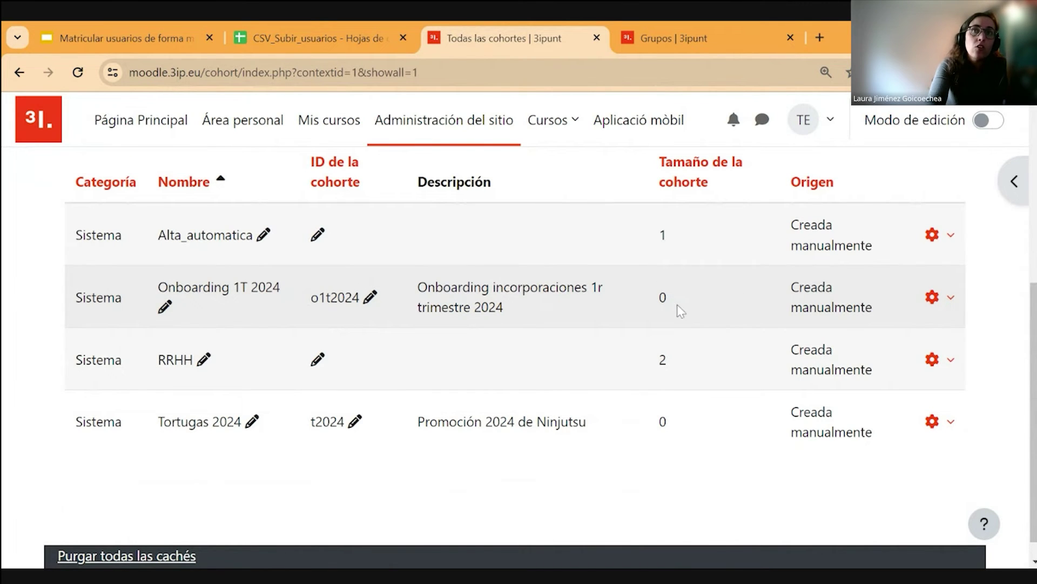
{"action": "double_click", "coordinate": [662, 298]}
{"action": "double_click", "coordinate": [662, 421]}
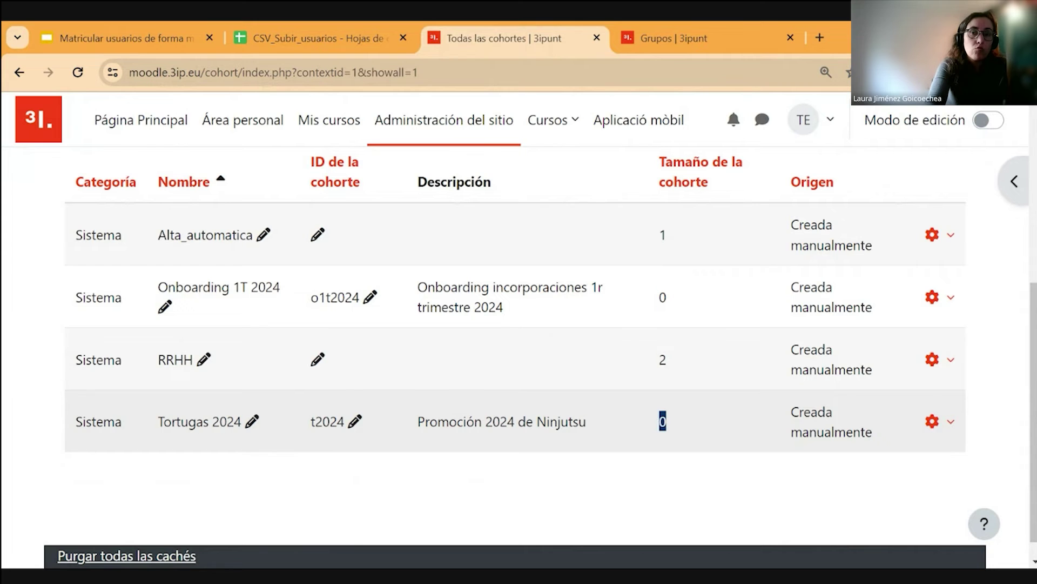
Switch to the CSV_Subir_usuarios spreadsheet and compare the Subir_cohorts sheet with the course, role and group columns of Subir_usuarios.
{"action": "left_click", "coordinate": [295, 30]}
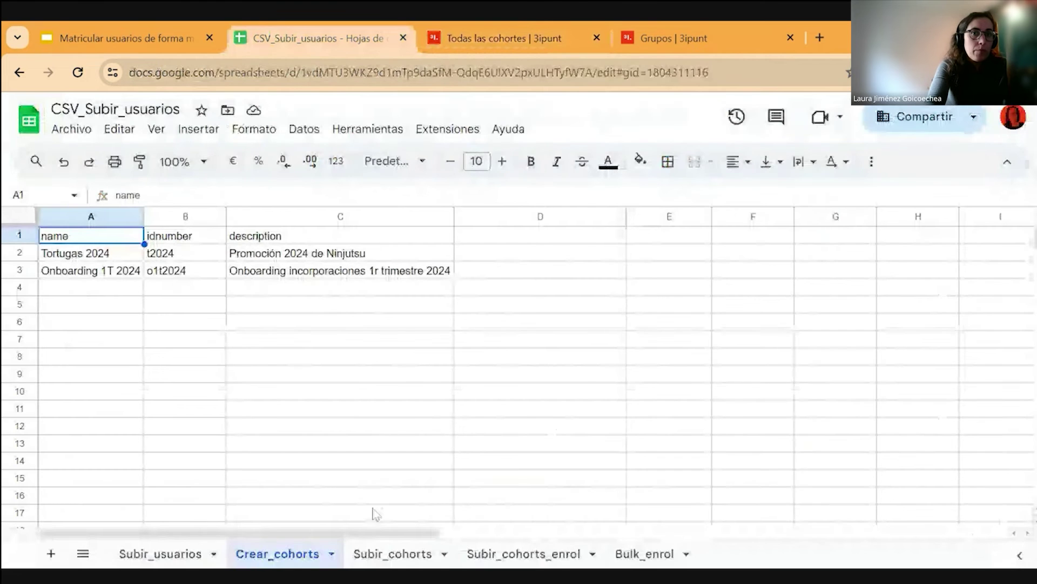
{"action": "left_click", "coordinate": [393, 553]}
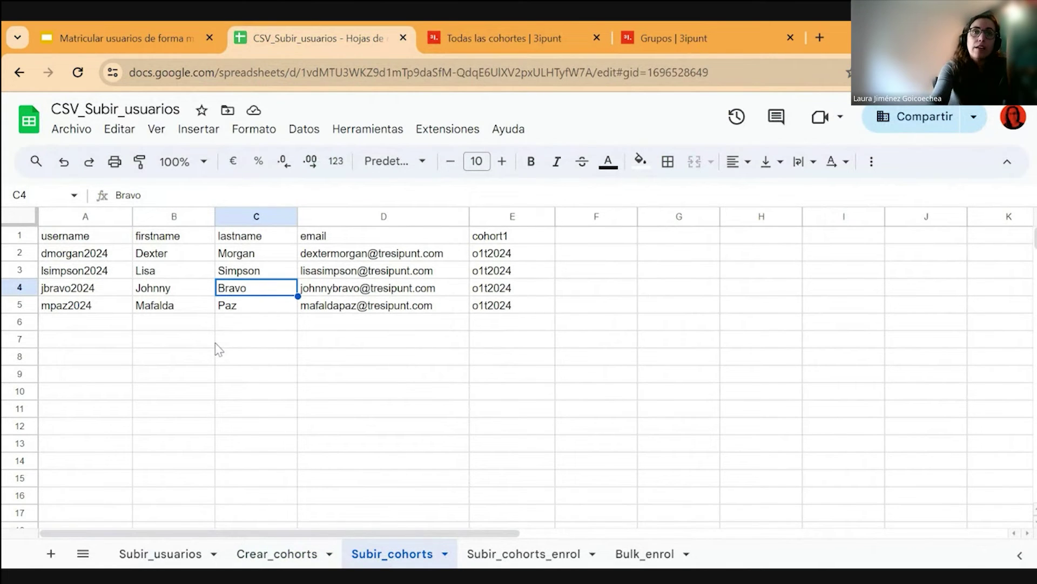
{"action": "left_click", "coordinate": [154, 554]}
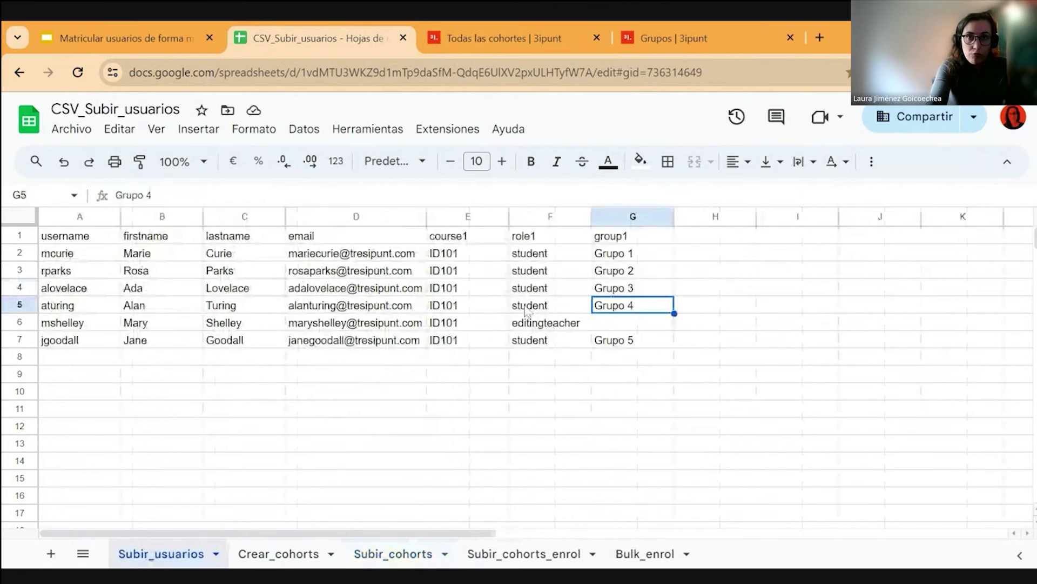
{"action": "left_click", "coordinate": [470, 257]}
{"action": "left_click", "coordinate": [535, 259]}
{"action": "left_click", "coordinate": [616, 260]}
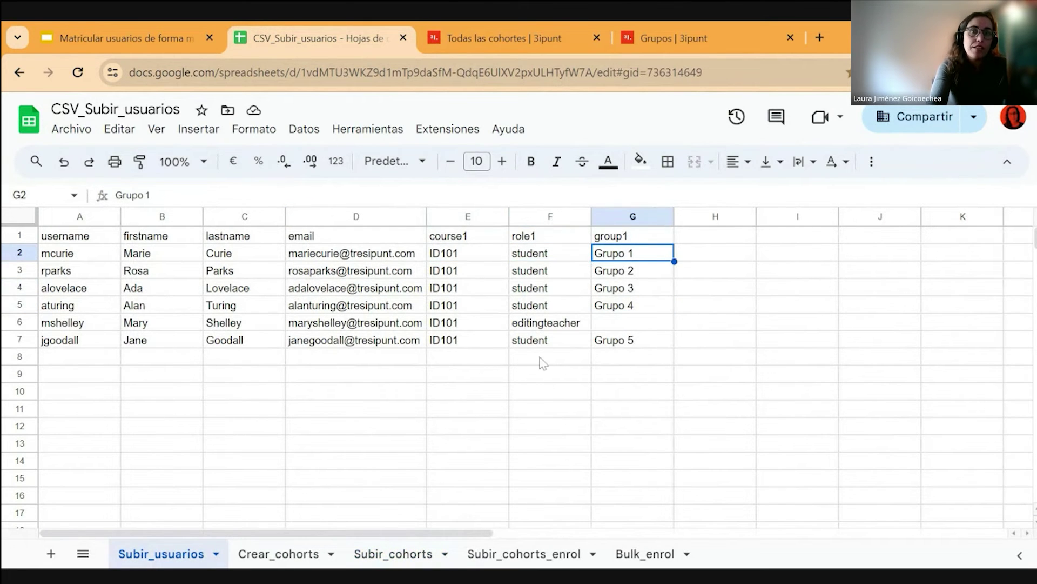
Check the cohort1 column on the Subir_cohorts sheet and download that sheet as comma-separated values (.csv).
{"action": "left_click", "coordinate": [412, 556]}
{"action": "left_click", "coordinate": [183, 254]}
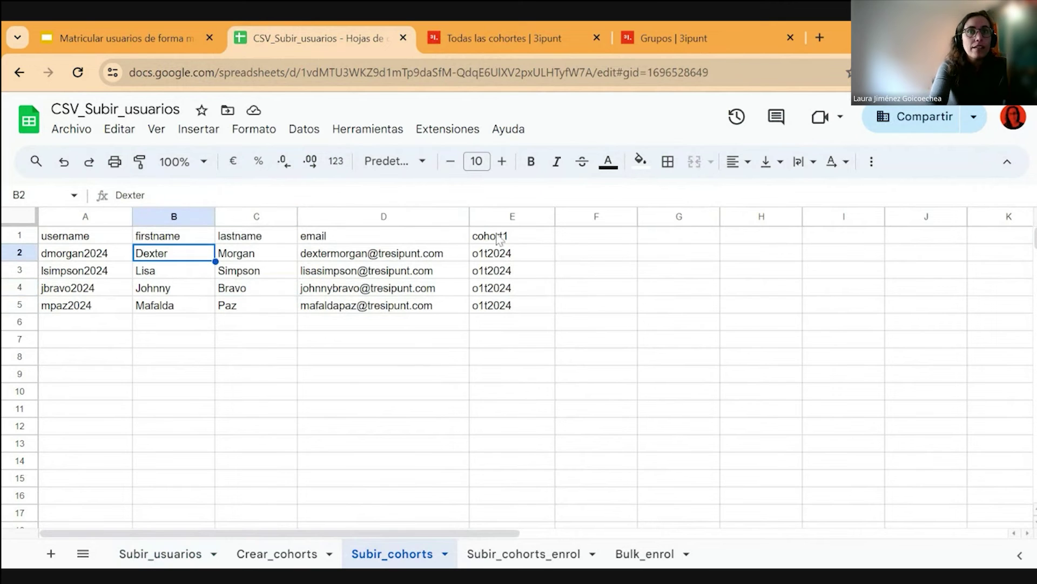
{"action": "left_click", "coordinate": [508, 216]}
{"action": "left_click", "coordinate": [507, 236]}
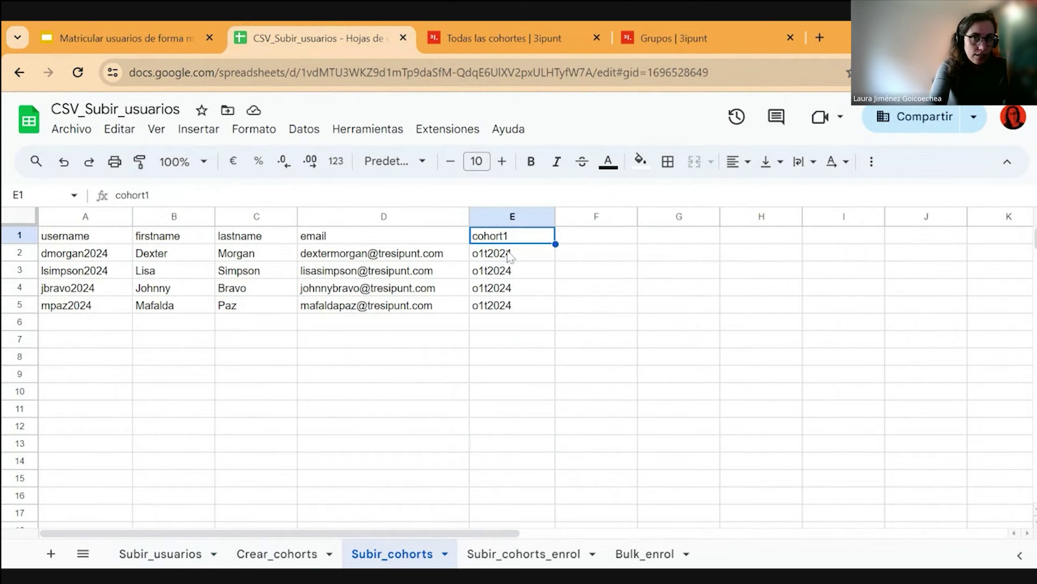
{"action": "left_click", "coordinate": [508, 254]}
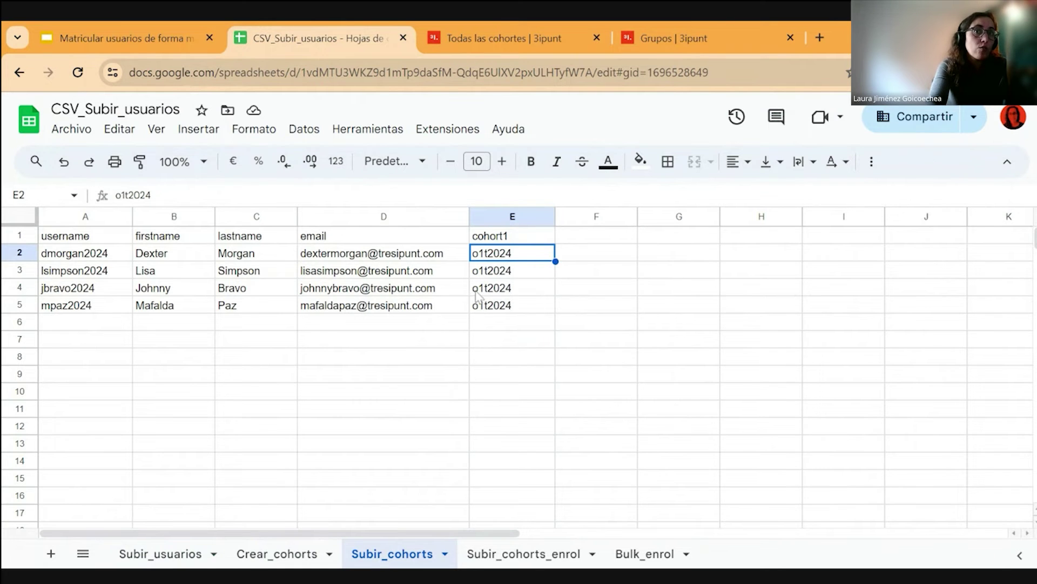
{"action": "left_click", "coordinate": [71, 129]}
{"action": "mouse_move", "coordinate": [156, 329]}
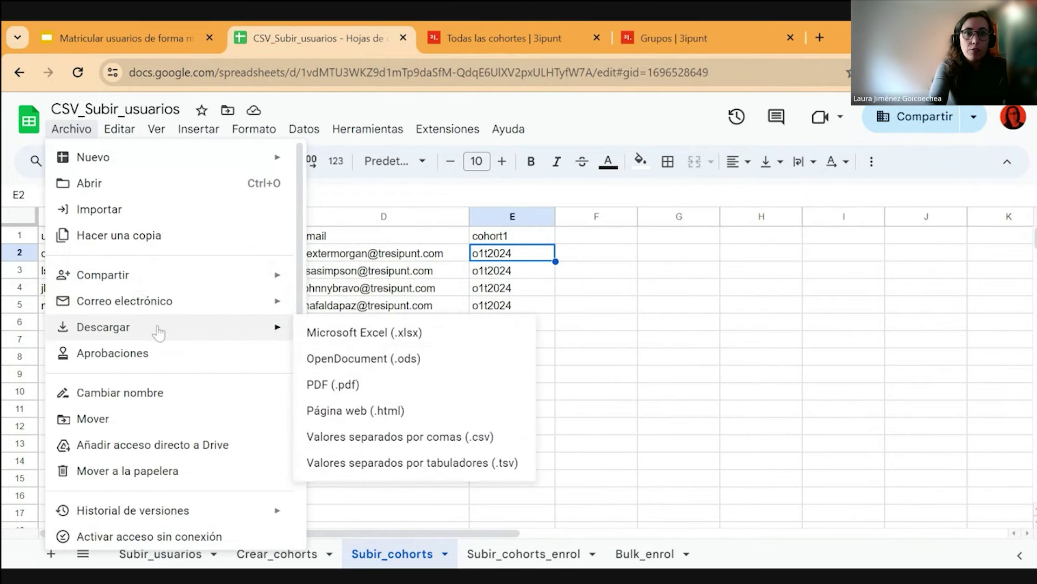
{"action": "left_click", "coordinate": [370, 439]}
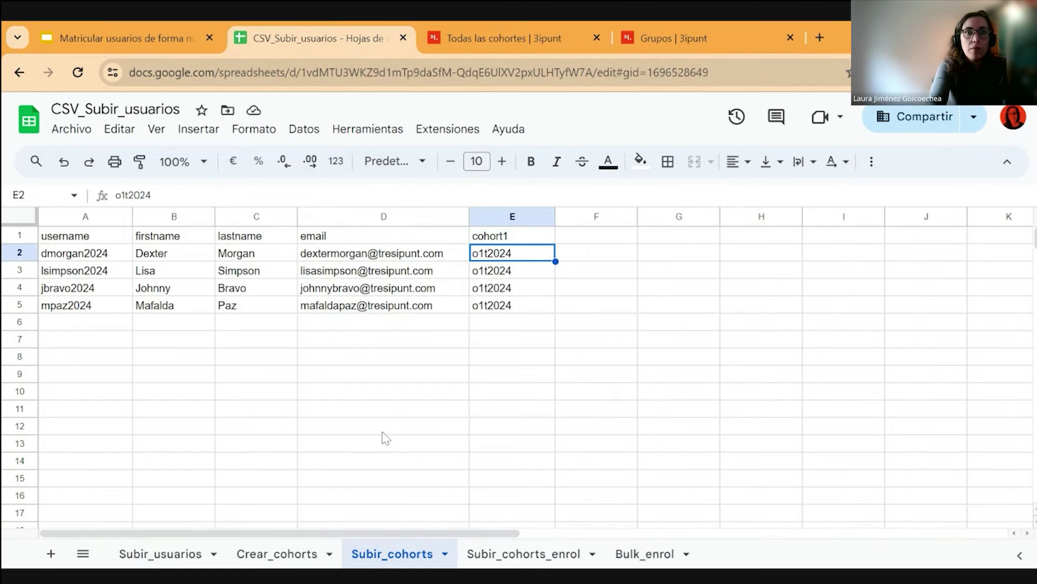
Switch to Moodle, open the Subir usuarios page and add the file CSV_Subir_usuarios - Subir_cohorts (2).csv.
{"action": "left_click", "coordinate": [493, 23]}
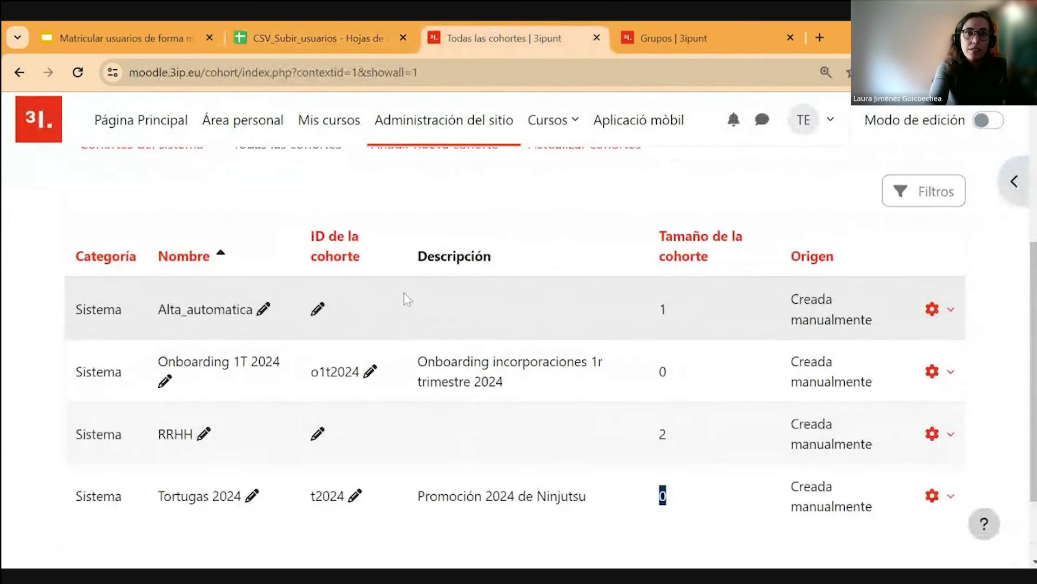
{"action": "scroll", "coordinate": [452, 340], "scroll_direction": "up", "scroll_amount": 3}
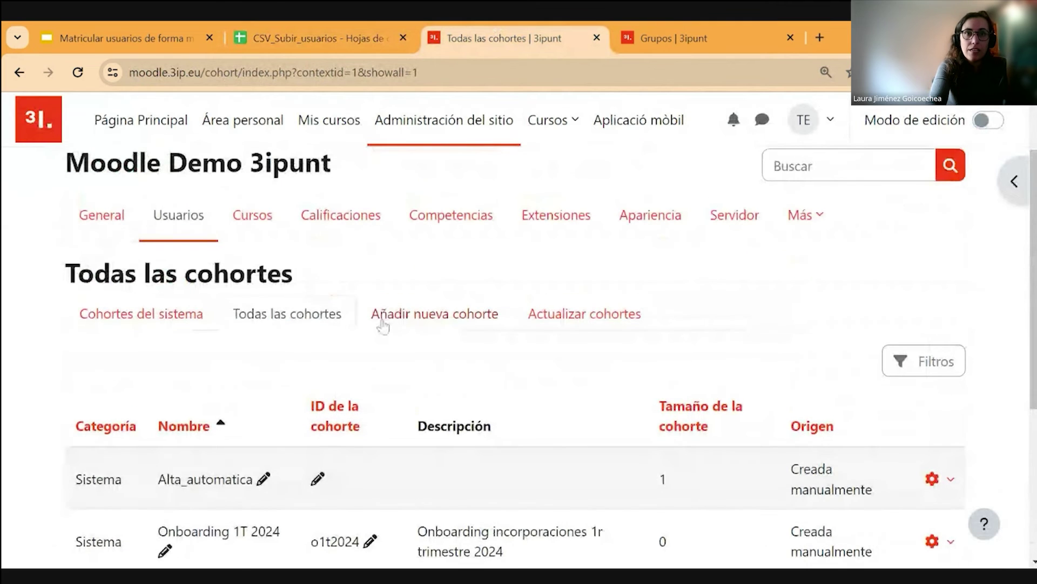
{"action": "left_click", "coordinate": [171, 208]}
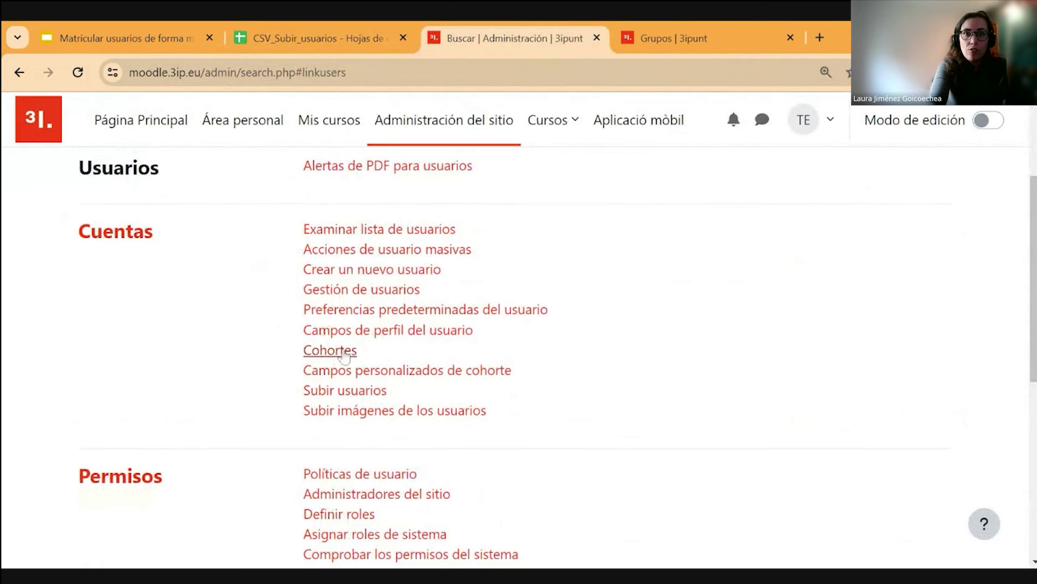
{"action": "left_click", "coordinate": [355, 393]}
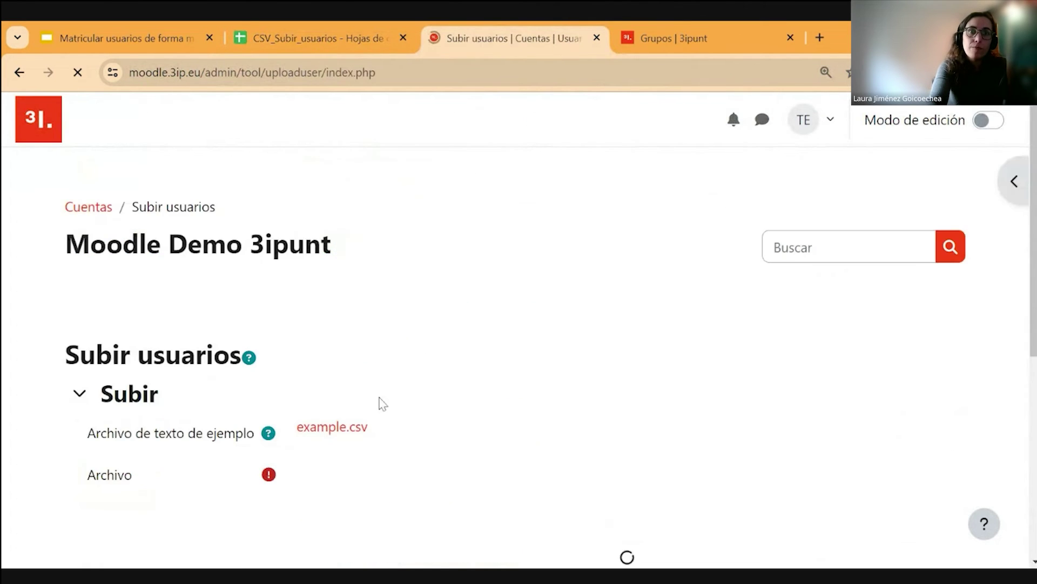
{"action": "scroll", "coordinate": [371, 352], "scroll_direction": "down", "scroll_amount": 3}
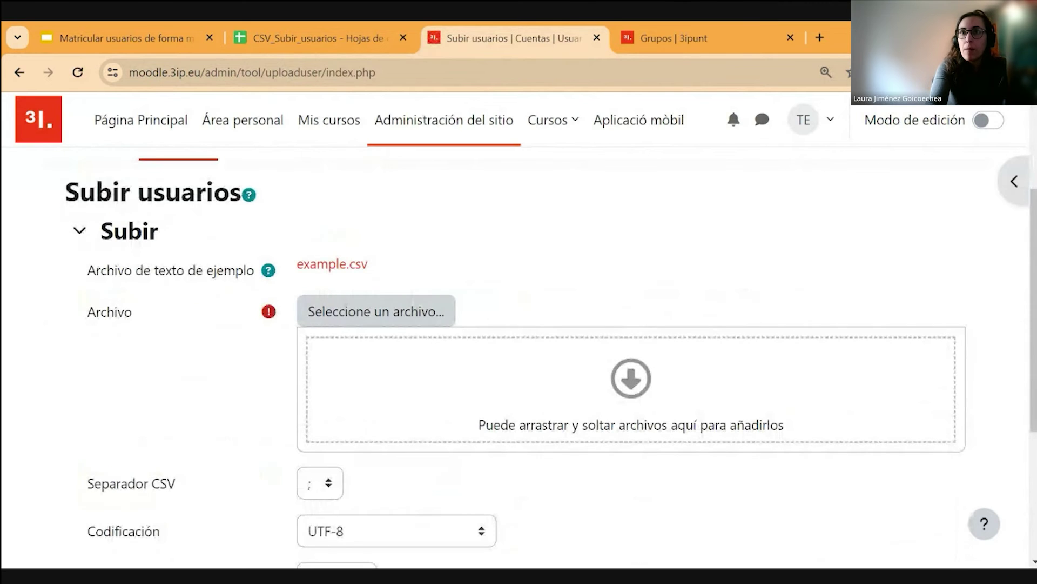
{"action": "left_click_drag", "start_coordinate": [631, 562], "coordinate": [540, 378]}
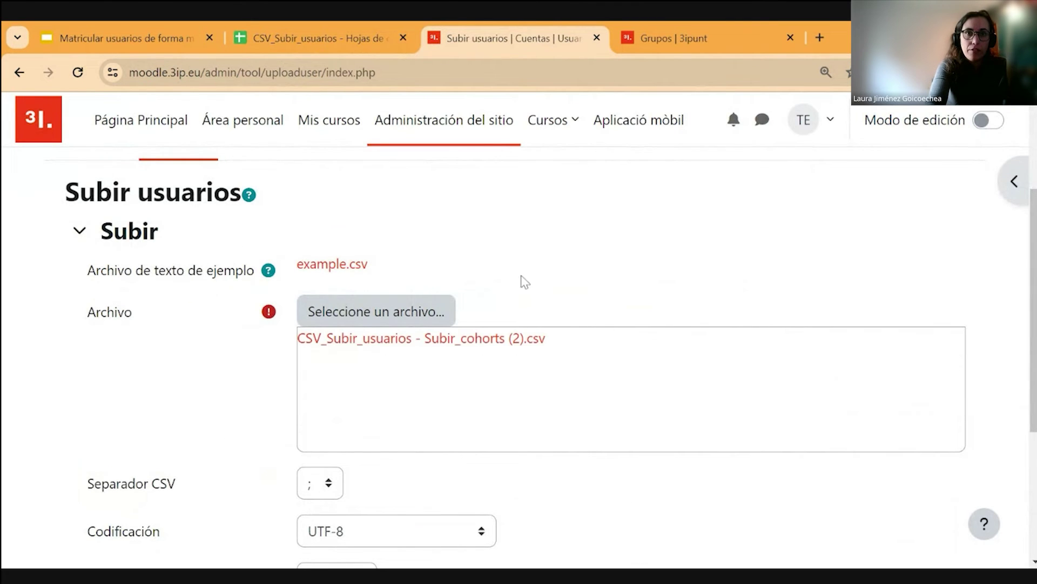
Set the CSV separator to a comma, keep UTF-8 encoding and 10 preview rows, and load the file for preview.
{"action": "scroll", "coordinate": [540, 277], "scroll_direction": "down", "scroll_amount": 3}
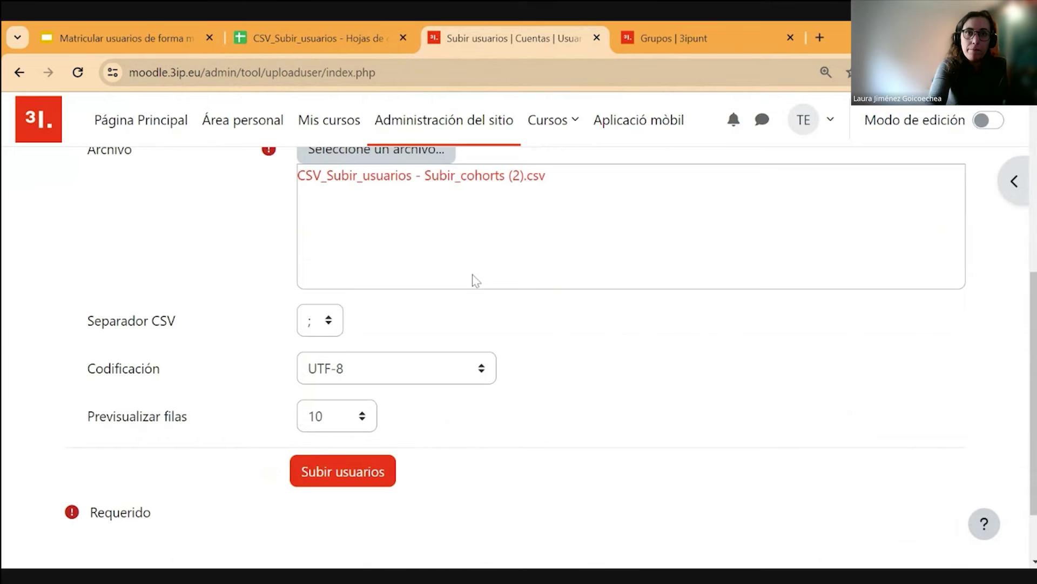
{"action": "left_click", "coordinate": [328, 325]}
{"action": "left_click", "coordinate": [327, 346]}
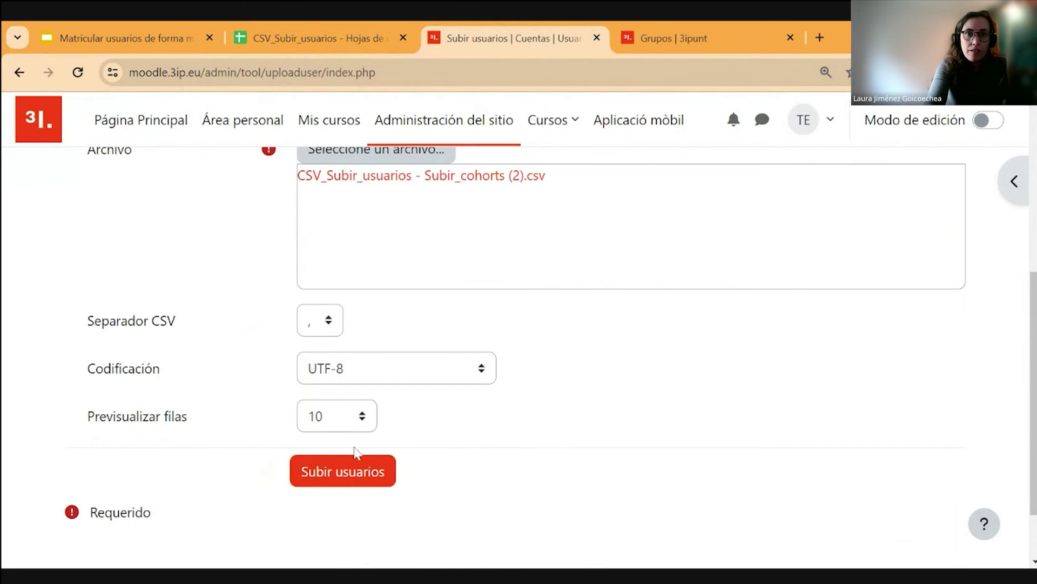
{"action": "left_click", "coordinate": [353, 479]}
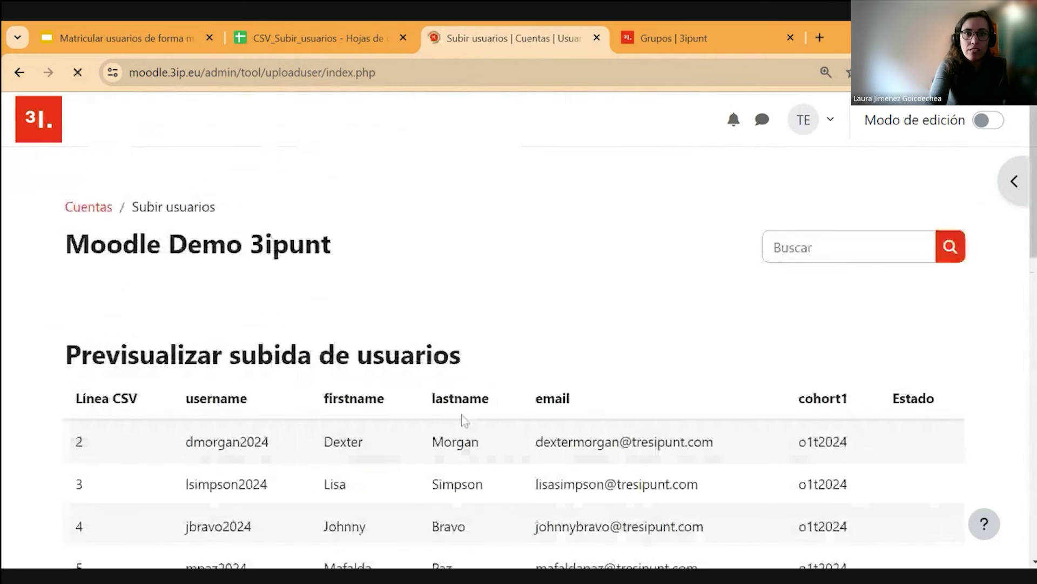
Check the previewed users with their cohort1 values and run the user upload with the default configuration.
{"action": "scroll", "coordinate": [499, 346], "scroll_direction": "down", "scroll_amount": 3}
{"action": "scroll", "coordinate": [475, 307], "scroll_direction": "down", "scroll_amount": 3}
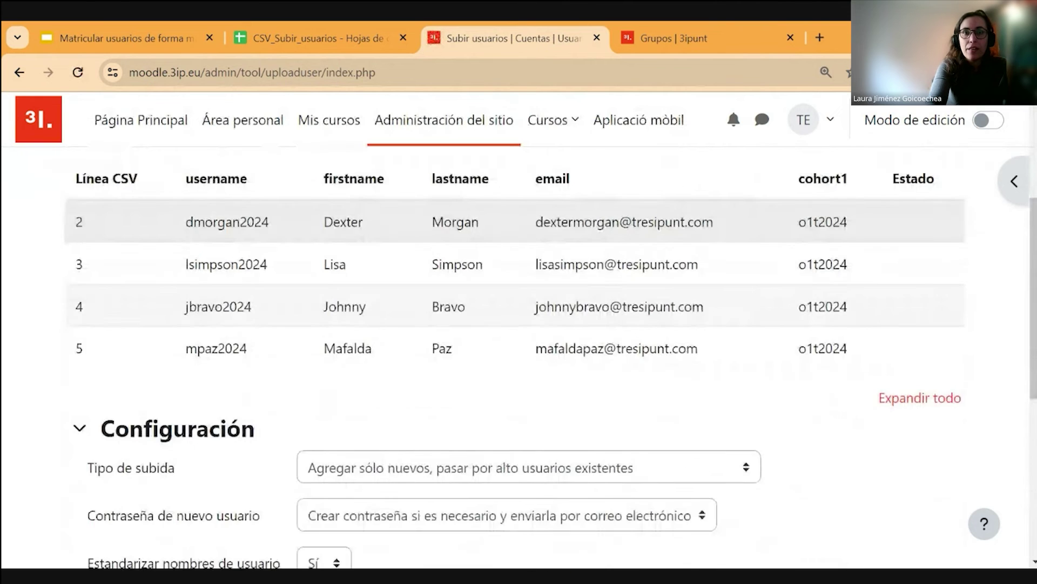
{"action": "scroll", "coordinate": [487, 288], "scroll_direction": "down", "scroll_amount": 5}
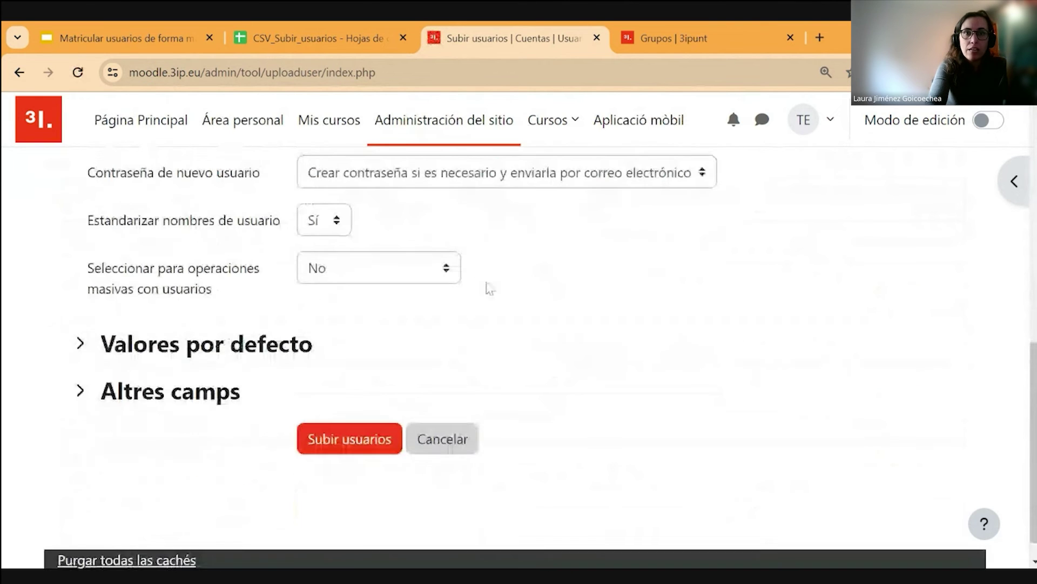
{"action": "left_click", "coordinate": [357, 432]}
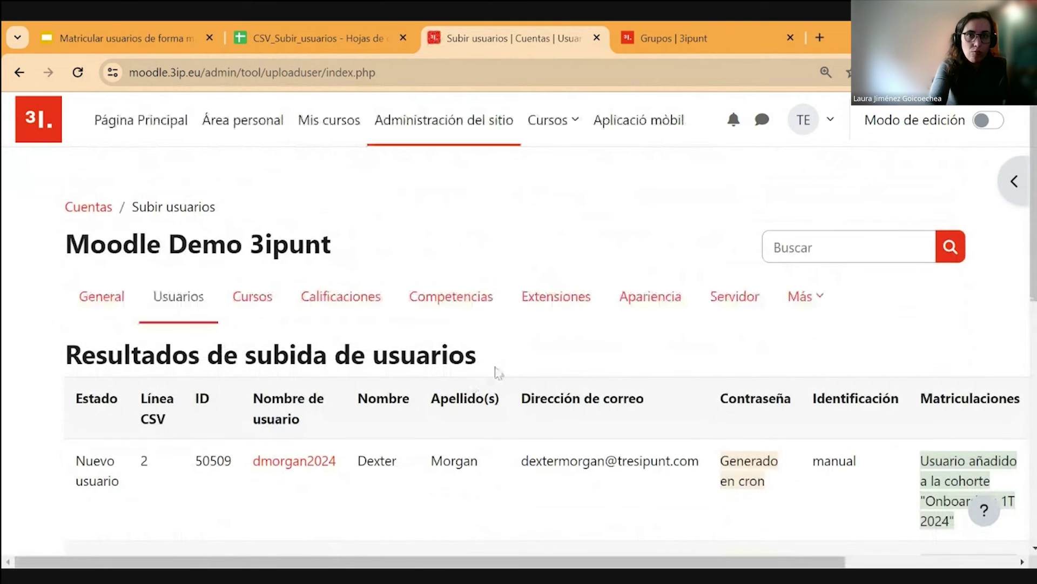
Review the upload results, including the cohort assignments under Matriculaciones, and continue back to the Subir usuarios form.
{"action": "scroll", "coordinate": [620, 340], "scroll_direction": "down", "scroll_amount": 1}
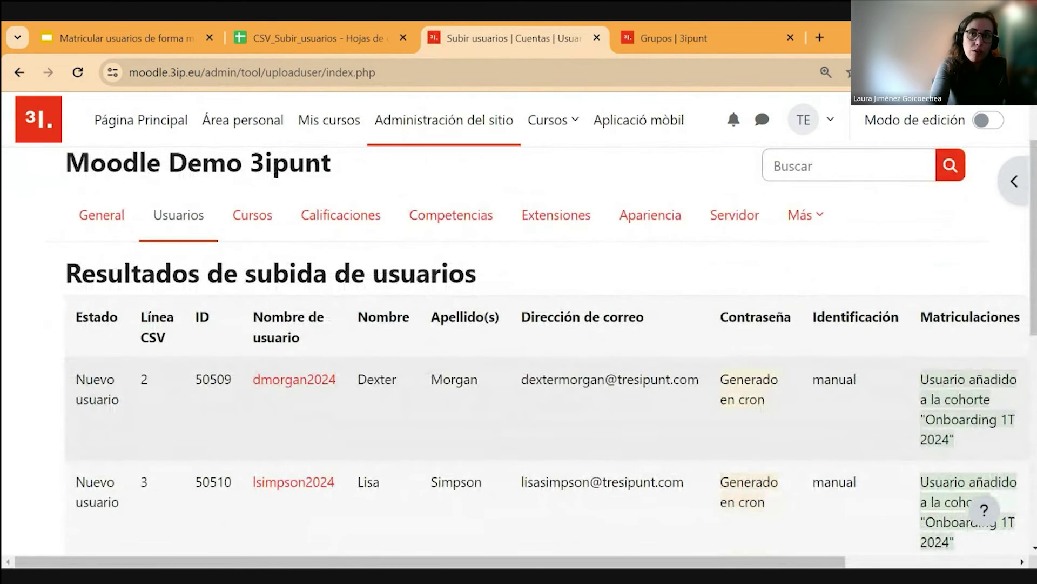
{"action": "scroll", "coordinate": [519, 351], "scroll_direction": "right", "scroll_amount": 2}
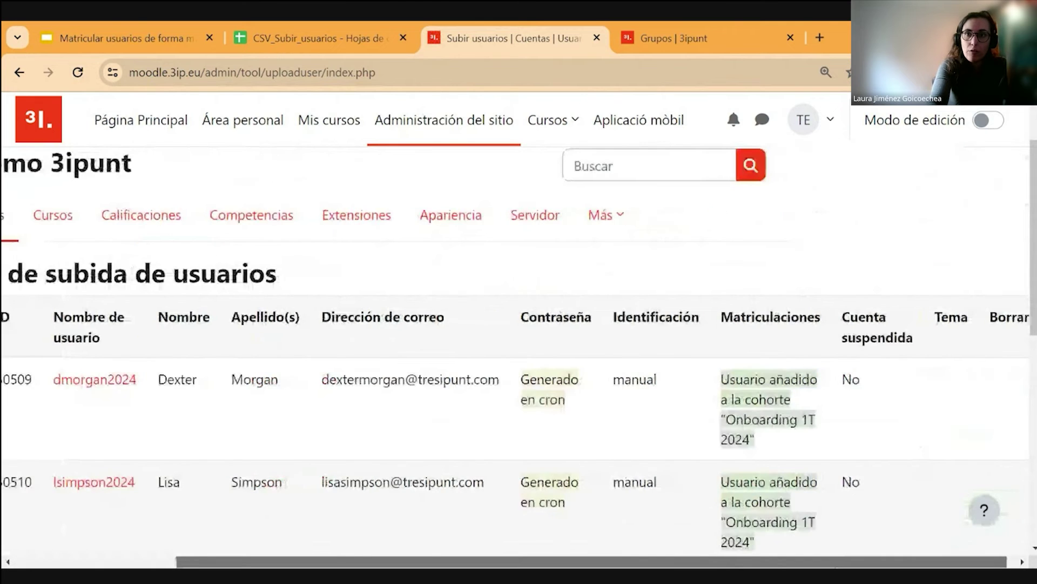
{"action": "scroll", "coordinate": [701, 364], "scroll_direction": "left", "scroll_amount": 2}
{"action": "scroll", "coordinate": [695, 357], "scroll_direction": "down", "scroll_amount": 6}
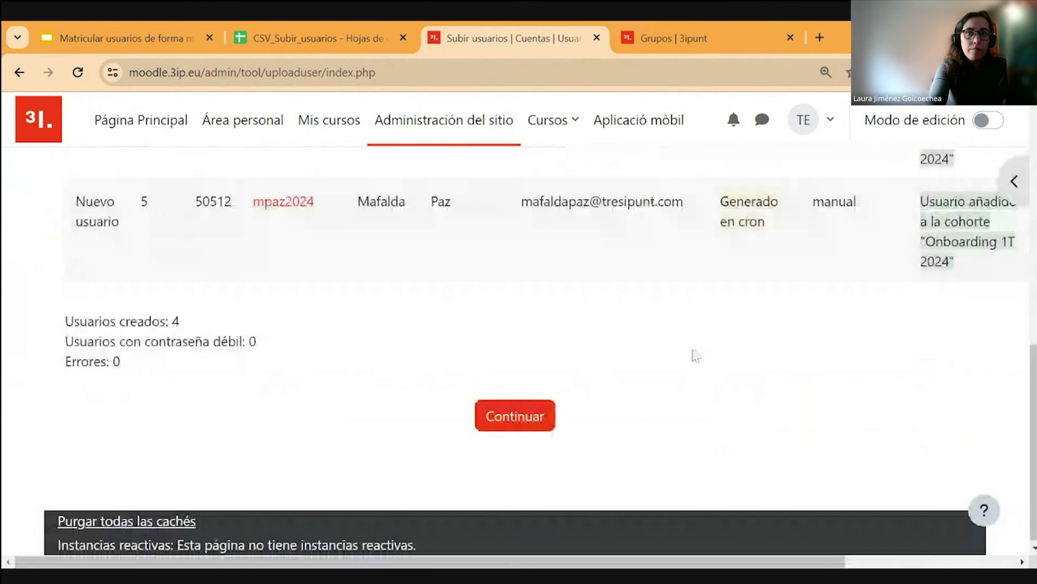
{"action": "left_click", "coordinate": [537, 423]}
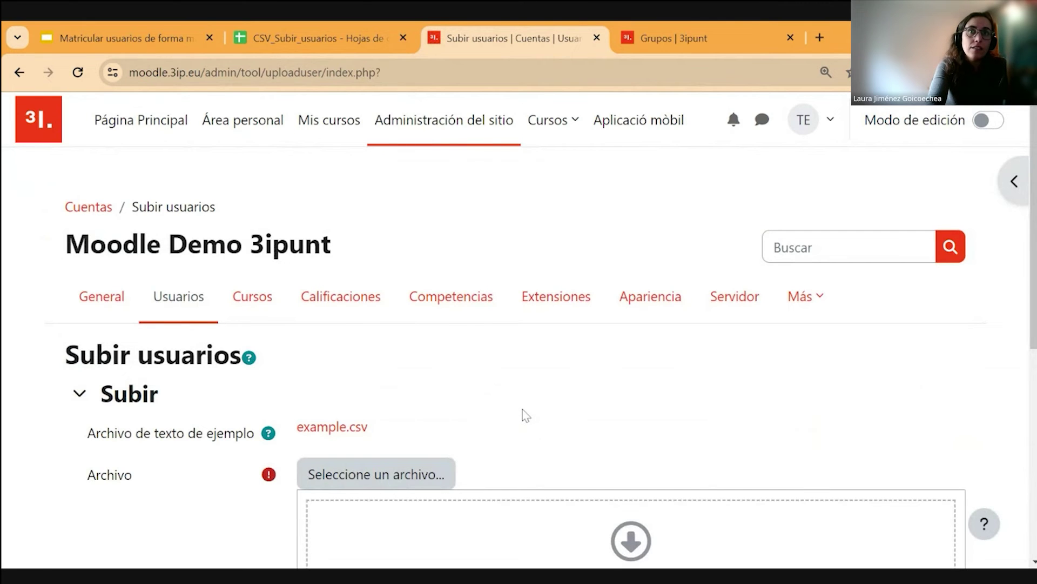
Switch to the Inclusión y Diversidad 101 course and open its list of participants.
{"action": "left_click", "coordinate": [692, 23]}
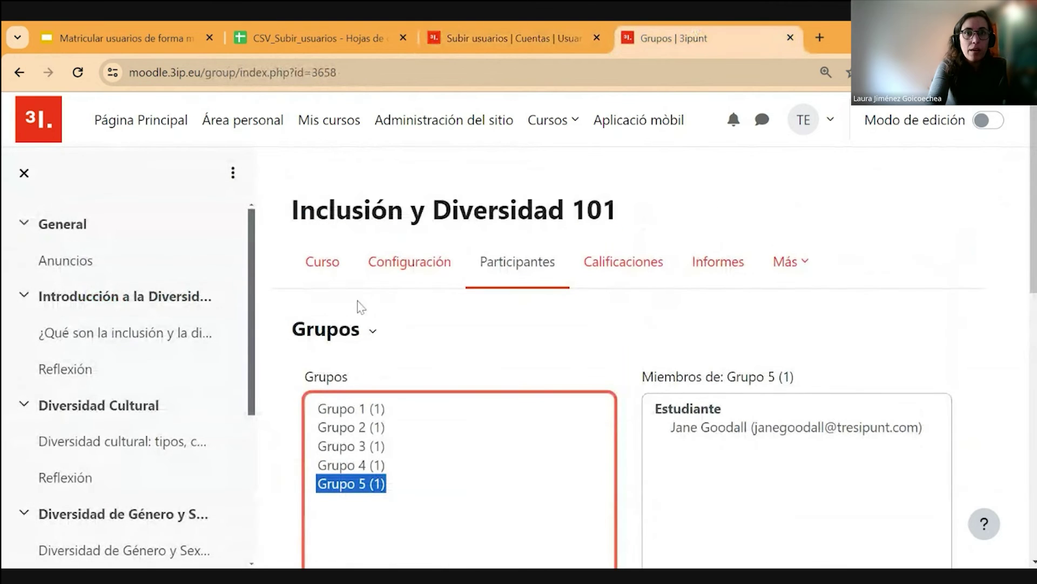
{"action": "left_click", "coordinate": [538, 273]}
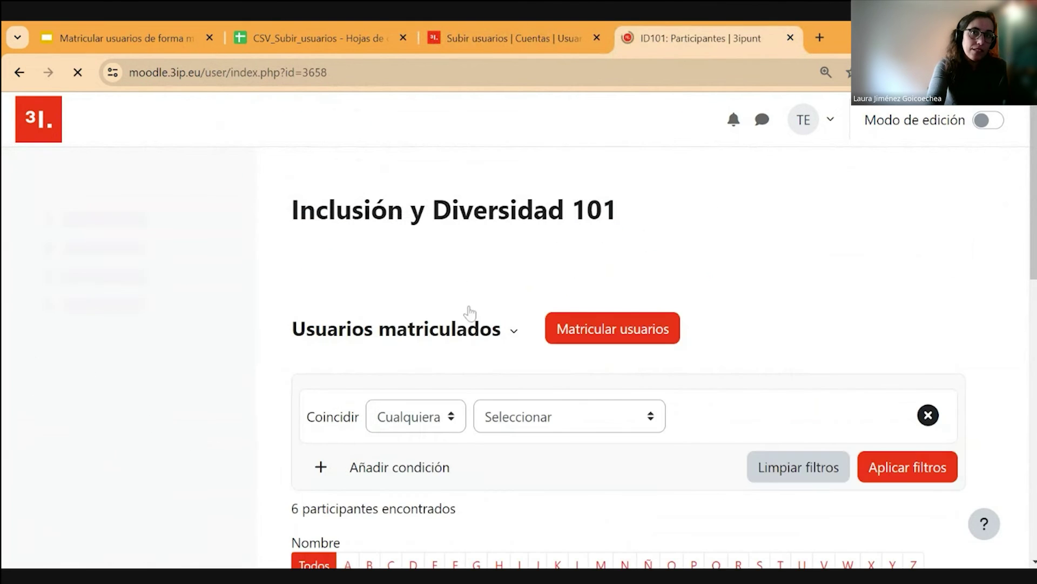
{"action": "scroll", "coordinate": [476, 316], "scroll_direction": "down", "scroll_amount": 5}
{"action": "scroll", "coordinate": [419, 341], "scroll_direction": "up", "scroll_amount": 5}
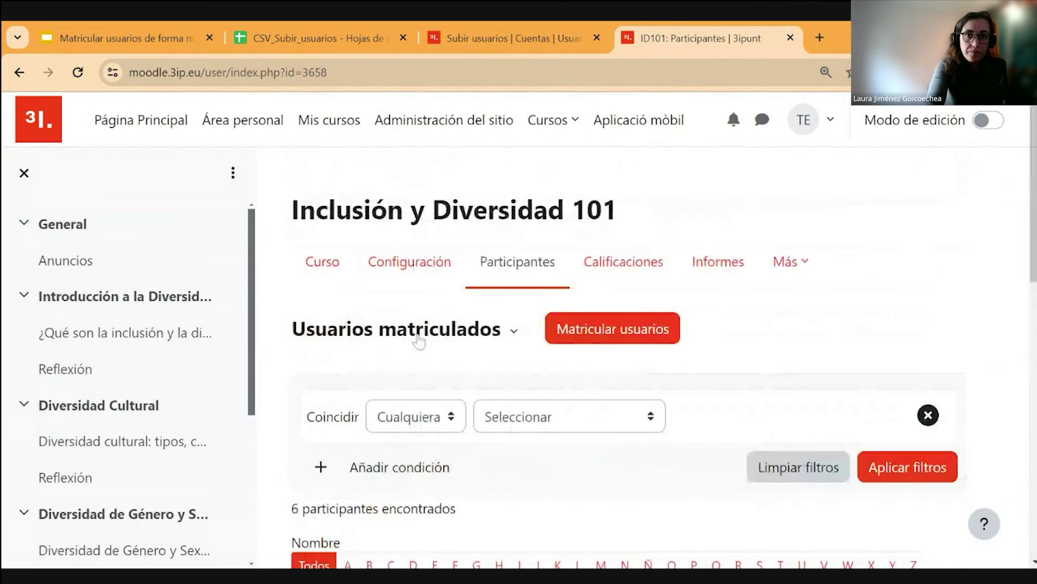
{"action": "left_click", "coordinate": [419, 342]}
{"action": "scroll", "coordinate": [419, 324], "scroll_direction": "down", "scroll_amount": 3}
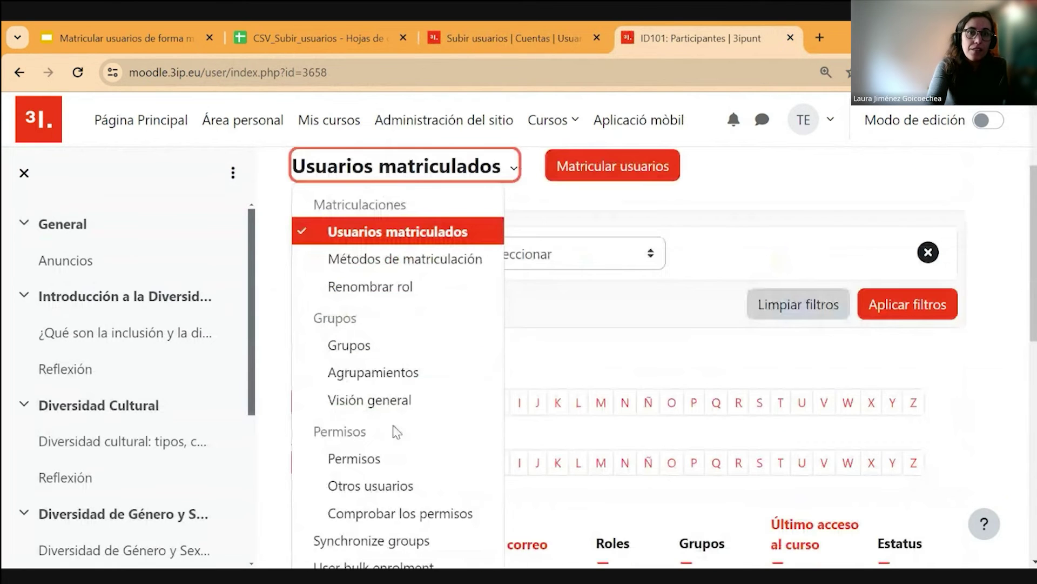
{"action": "scroll", "coordinate": [399, 416], "scroll_direction": "down", "scroll_amount": 2}
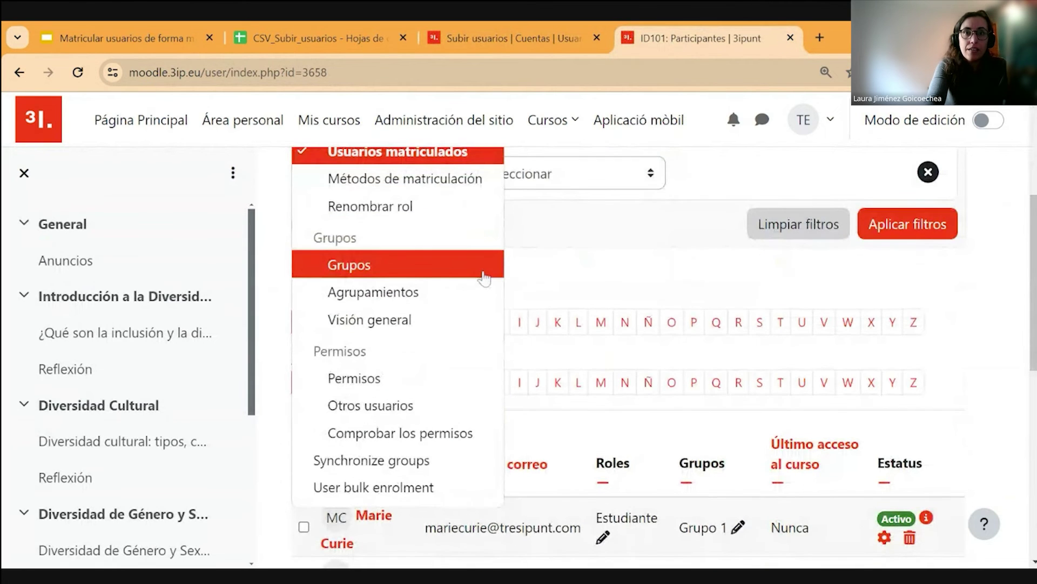
{"action": "scroll", "coordinate": [777, 274], "scroll_direction": "up", "scroll_amount": 2}
{"action": "left_click", "coordinate": [697, 323]}
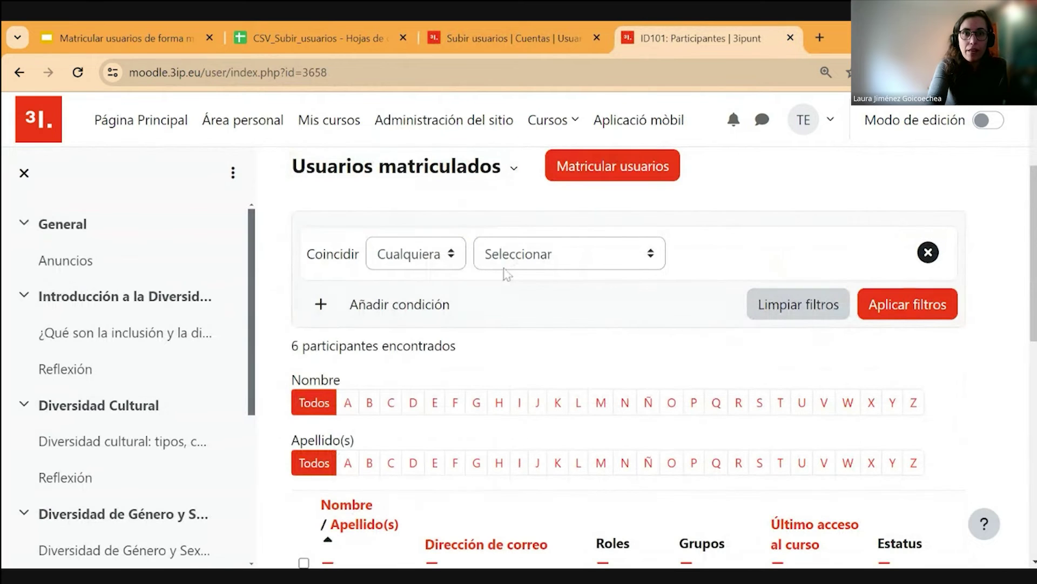
Enrol the cohort Onboarding 1T 2024 in Inclusión y Diversidad 101 with the role Estudiante and check the participants list.
{"action": "left_click", "coordinate": [594, 169]}
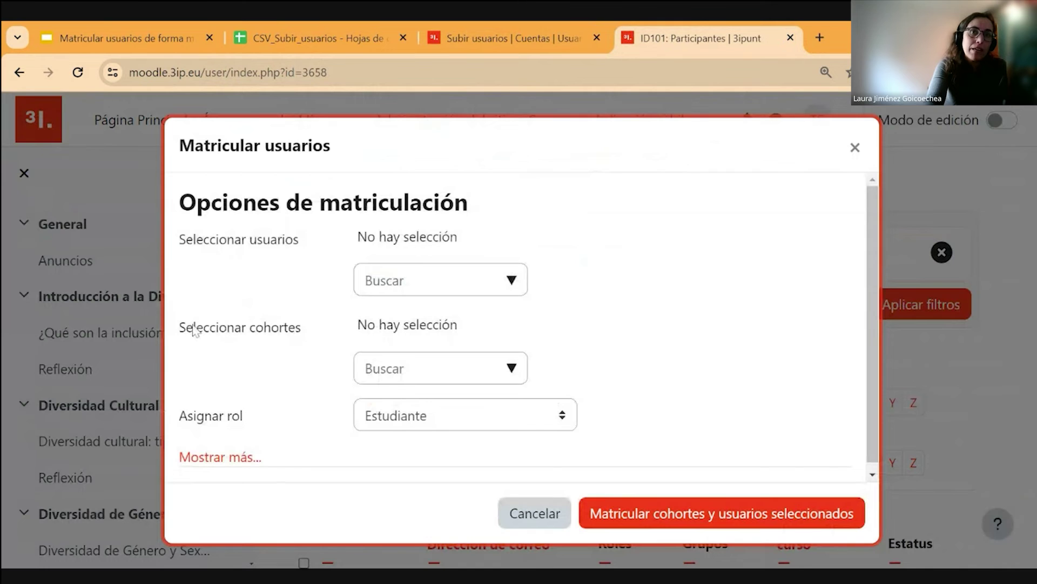
{"action": "left_click", "coordinate": [516, 379]}
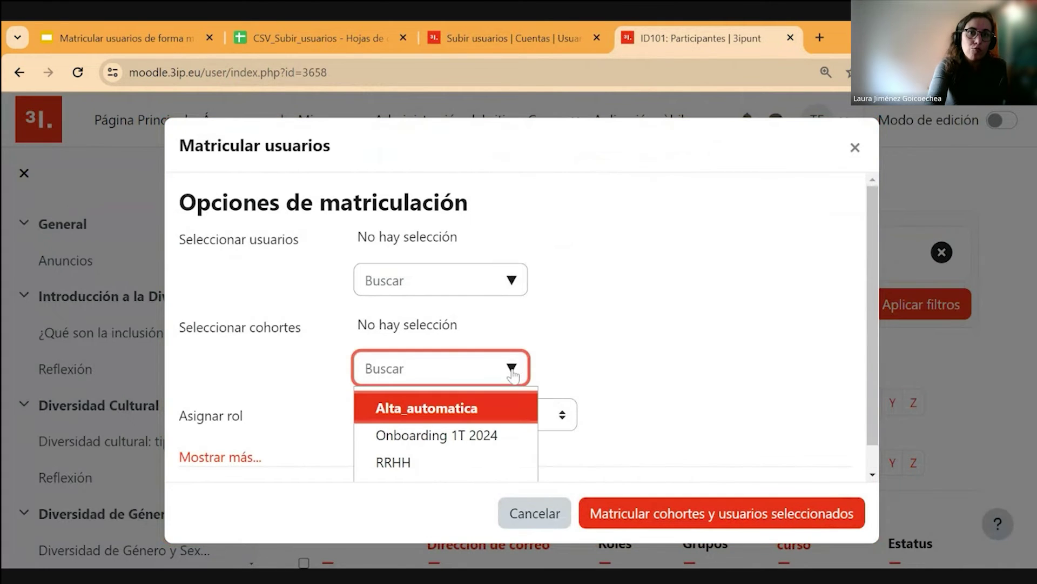
{"action": "left_click", "coordinate": [465, 407]}
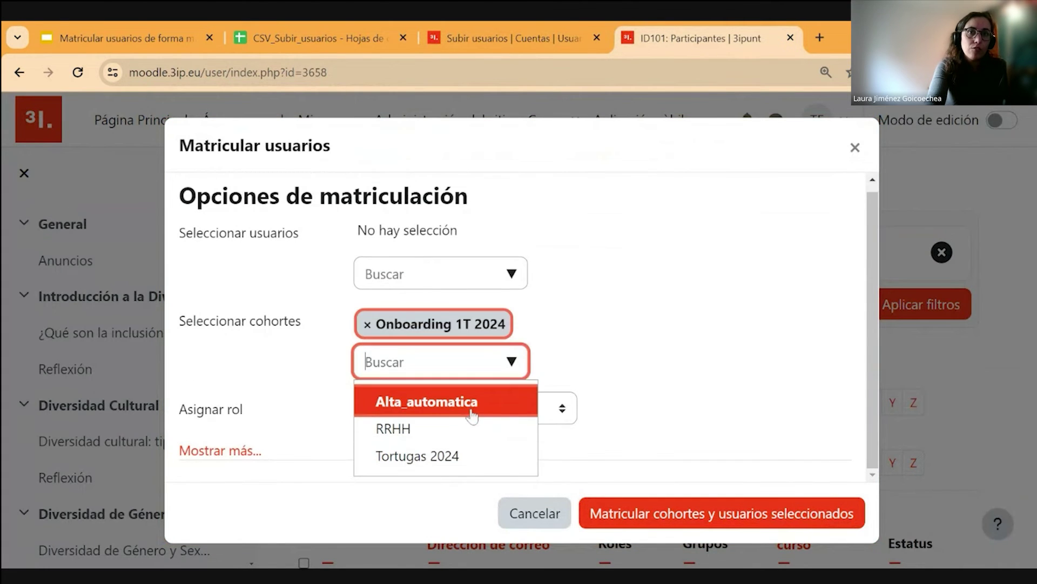
{"action": "left_click", "coordinate": [624, 358]}
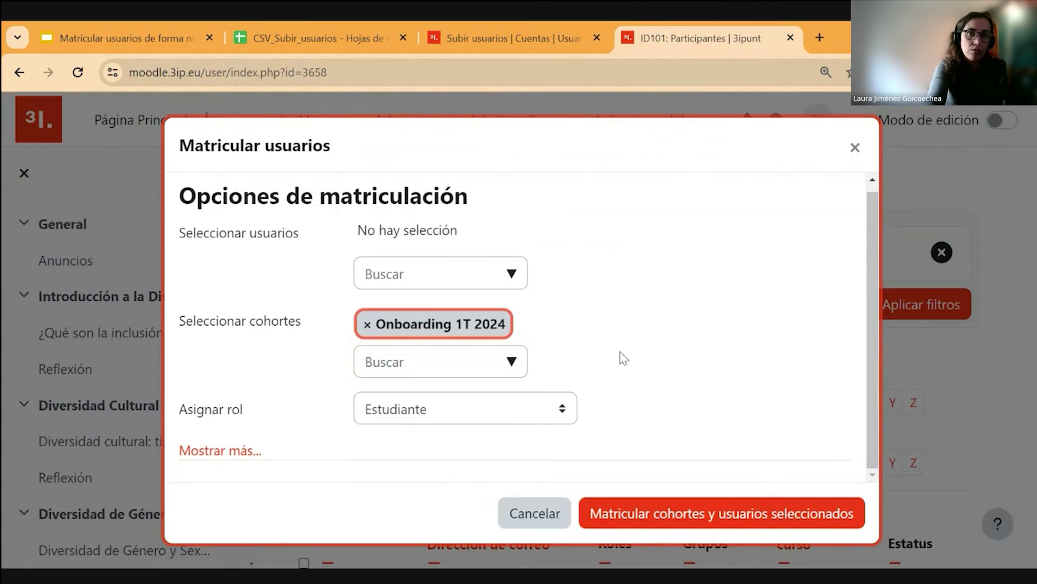
{"action": "left_click", "coordinate": [678, 521]}
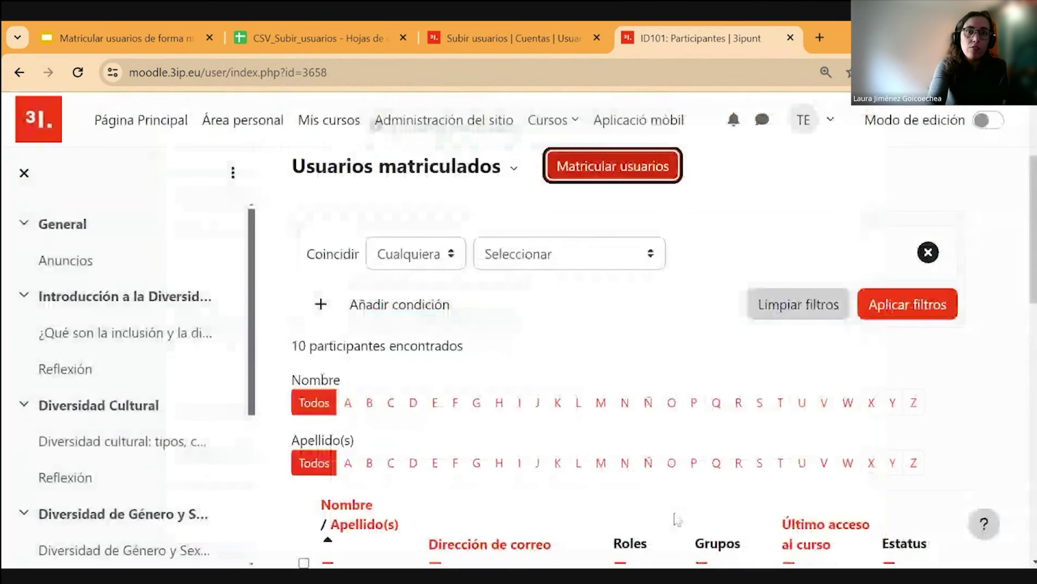
{"action": "scroll", "coordinate": [648, 378], "scroll_direction": "down", "scroll_amount": 5}
{"action": "scroll", "coordinate": [628, 363], "scroll_direction": "down", "scroll_amount": 7}
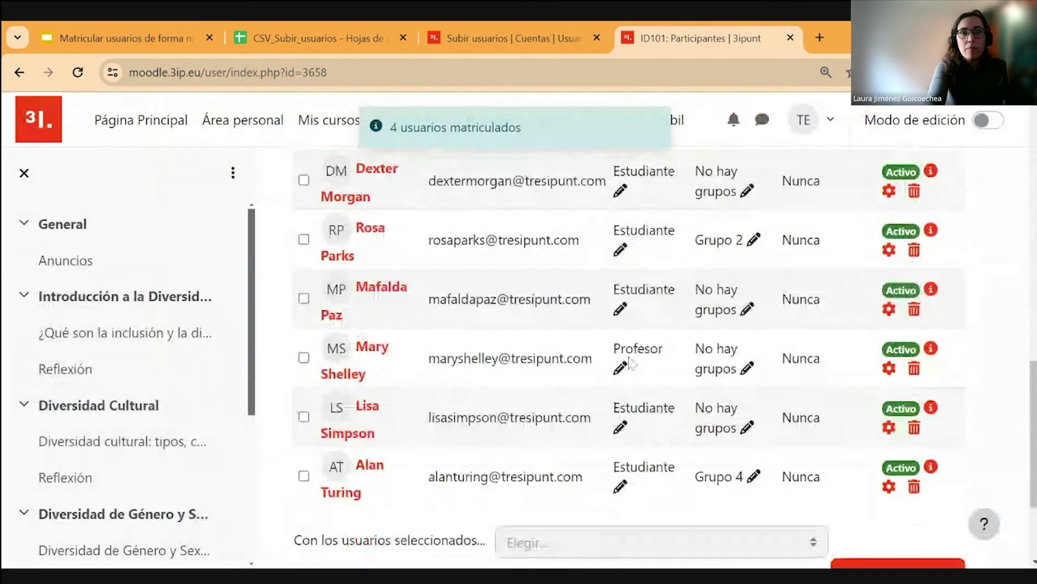
{"action": "scroll", "coordinate": [646, 397], "scroll_direction": "up", "scroll_amount": 3}
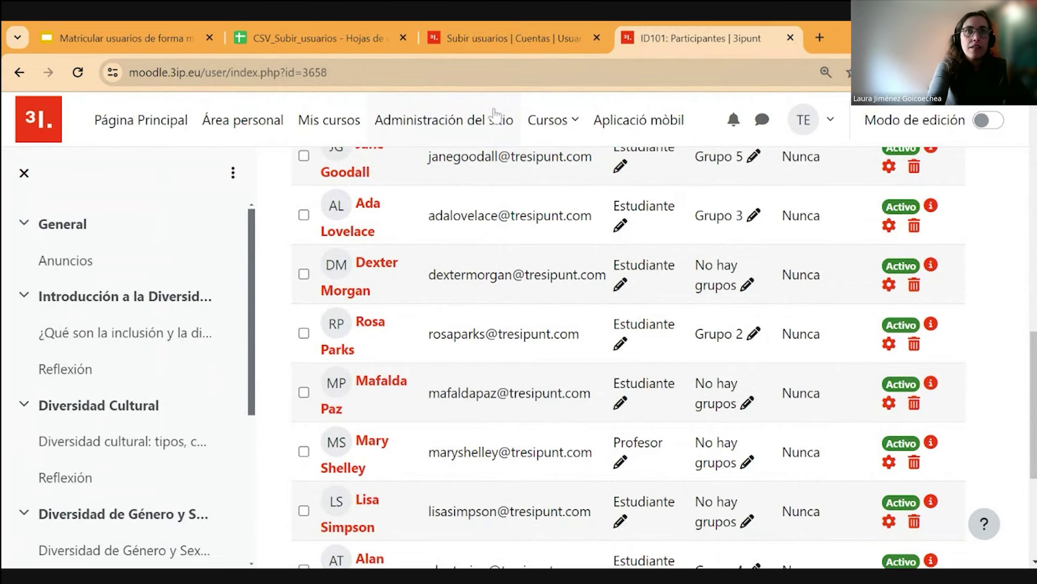
Switch to the CSV_Subir_usuarios spreadsheet and examine the user, cohort1, course1, role1 and group1 columns on the Subir_cohorts_enrol sheet.
{"action": "left_click", "coordinate": [318, 38]}
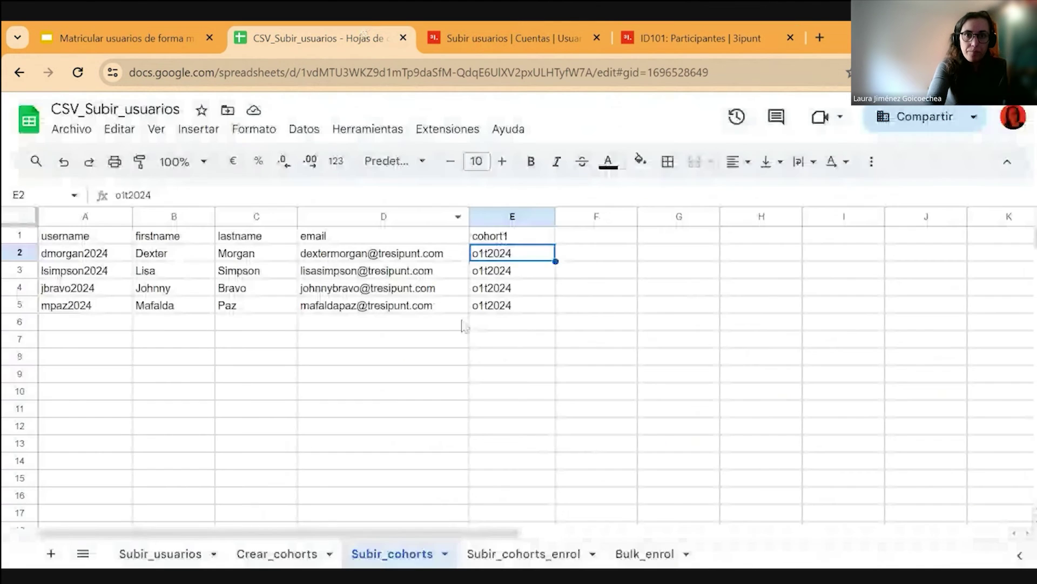
{"action": "scroll", "coordinate": [468, 327], "scroll_direction": "down", "scroll_amount": 2}
{"action": "left_click", "coordinate": [525, 562]}
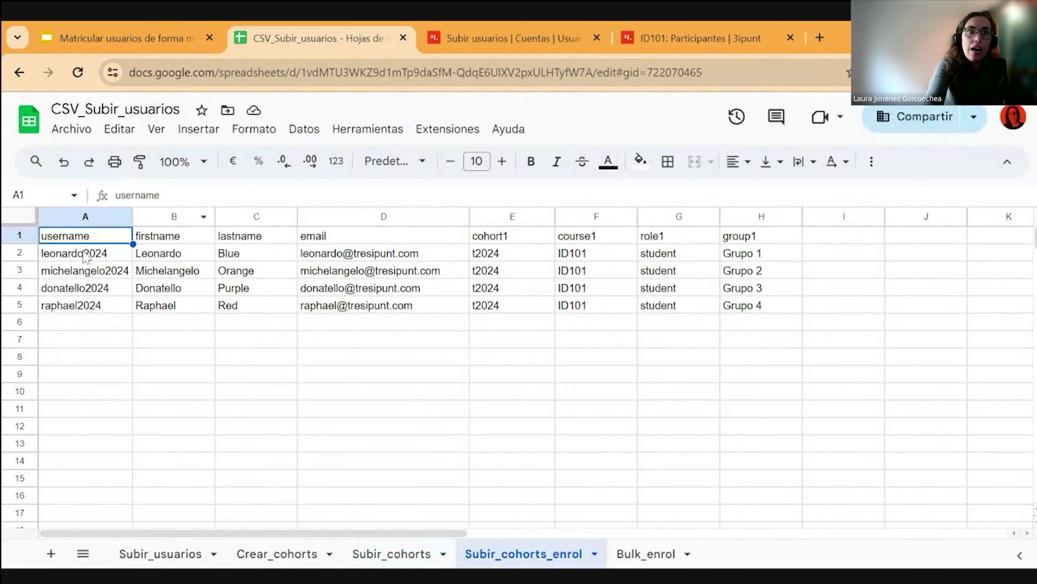
{"action": "left_click_drag", "start_coordinate": [83, 257], "coordinate": [81, 307]}
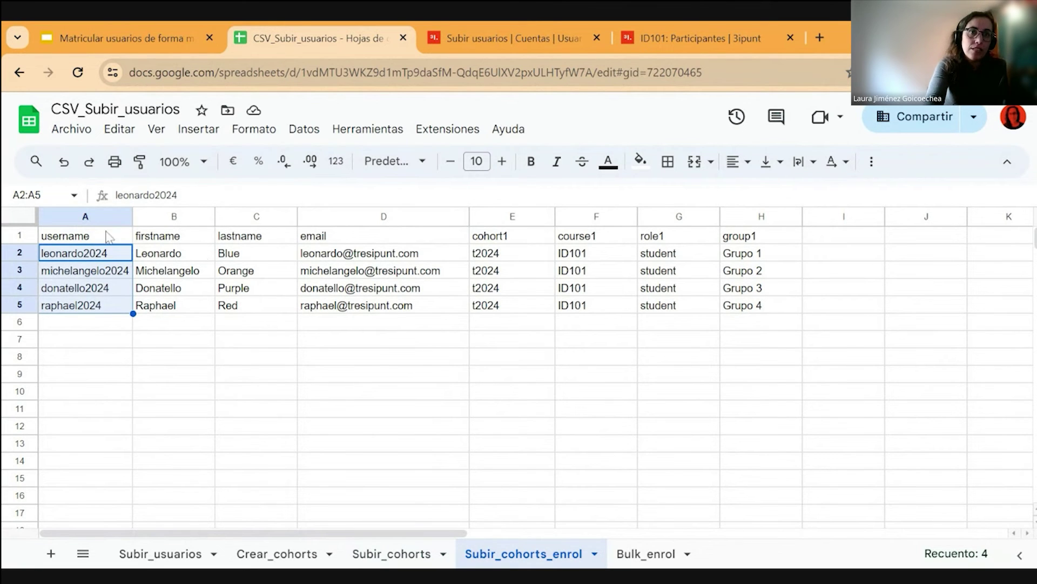
{"action": "left_click_drag", "start_coordinate": [108, 236], "coordinate": [370, 316]}
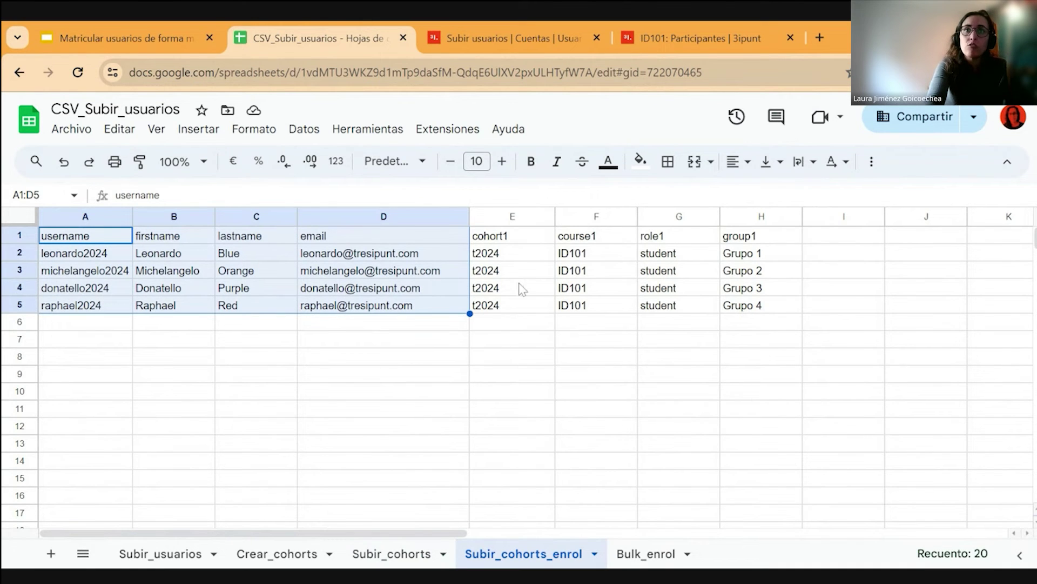
{"action": "left_click_drag", "start_coordinate": [499, 241], "coordinate": [503, 307]}
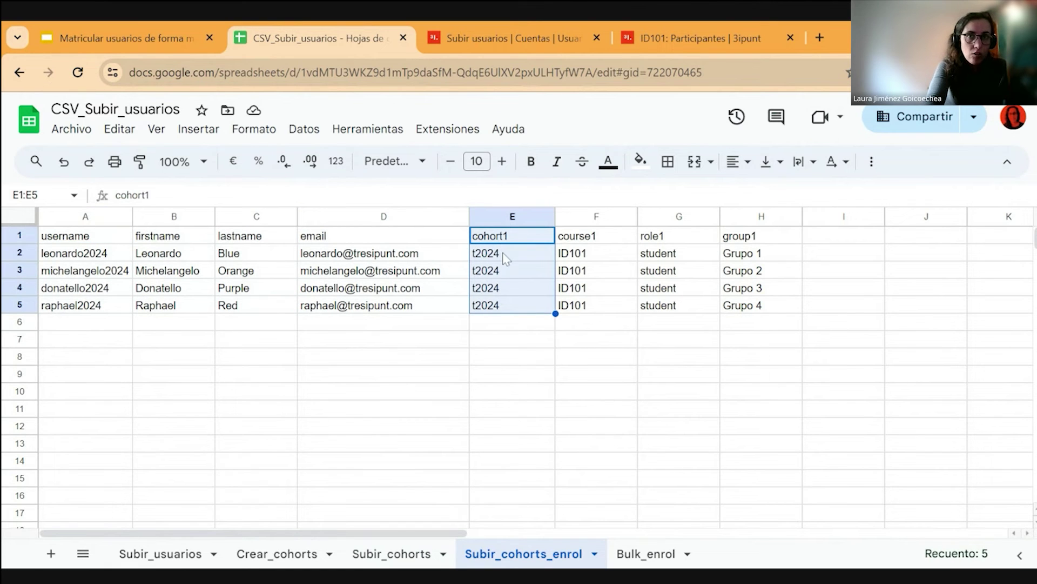
{"action": "left_click_drag", "start_coordinate": [596, 239], "coordinate": [597, 309]}
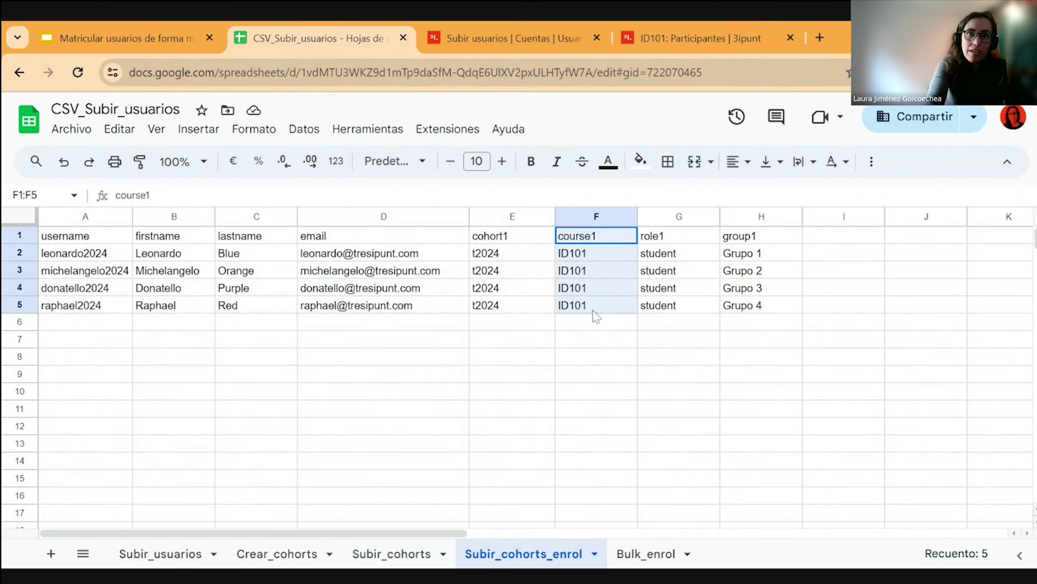
{"action": "left_click_drag", "start_coordinate": [660, 237], "coordinate": [686, 306]}
{"action": "left_click_drag", "start_coordinate": [748, 241], "coordinate": [749, 314]}
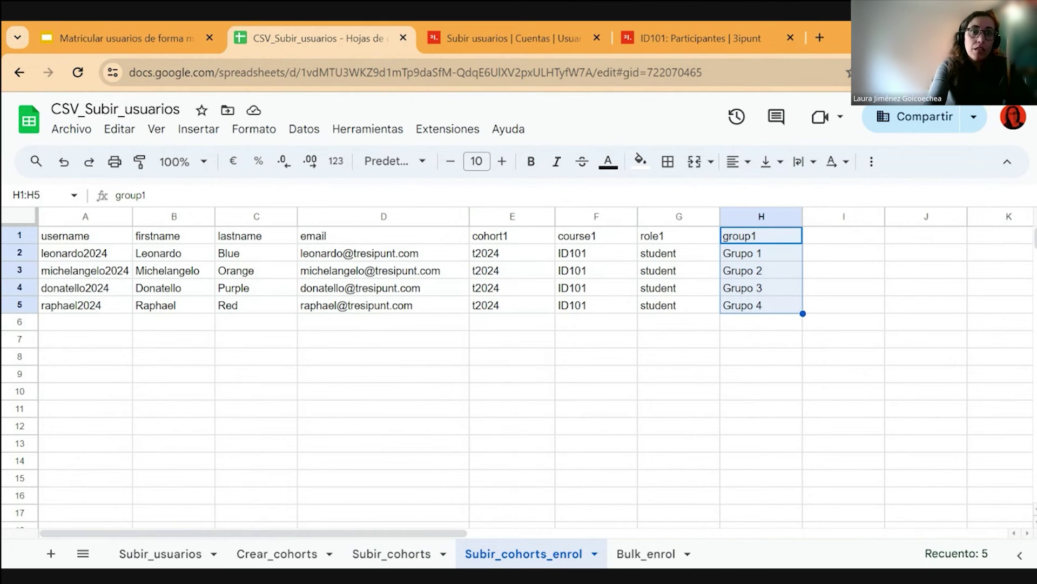
Check the course1 column on the Subir_usuarios sheet and open the Bulk_enrol sheet with its list of e-mails.
{"action": "left_click", "coordinate": [160, 553]}
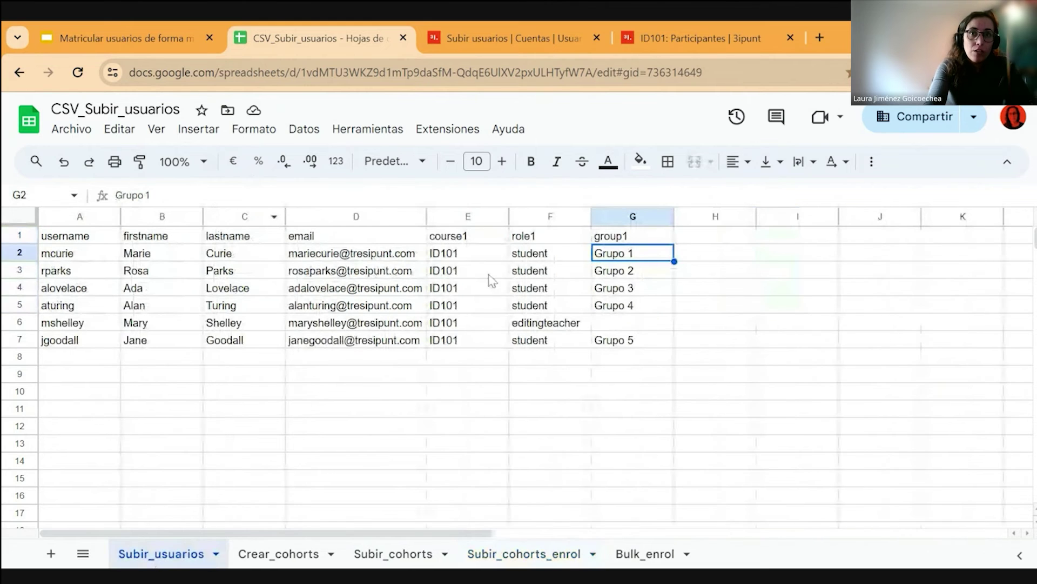
{"action": "left_click", "coordinate": [474, 259]}
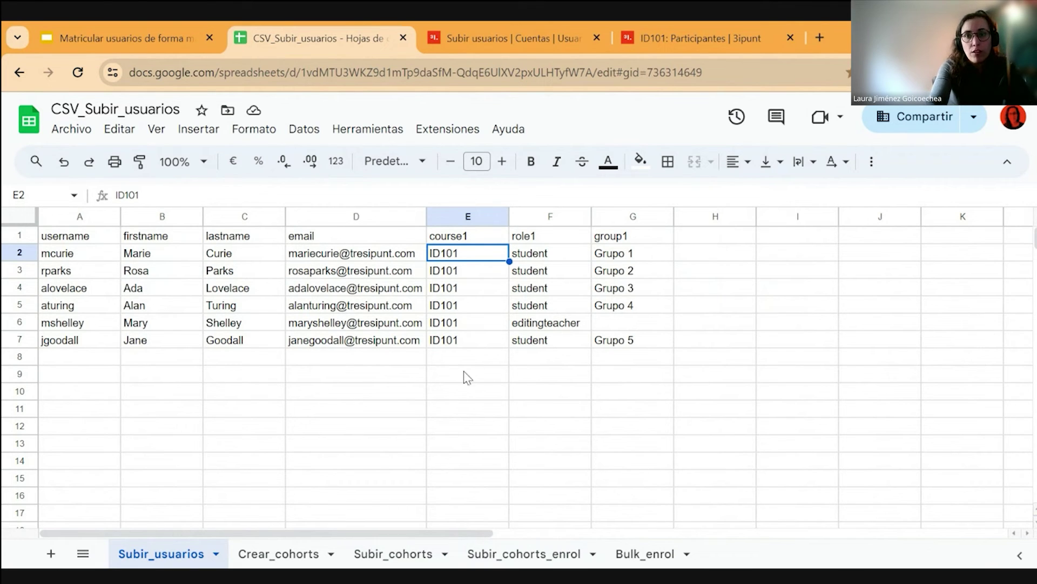
{"action": "left_click", "coordinate": [654, 555]}
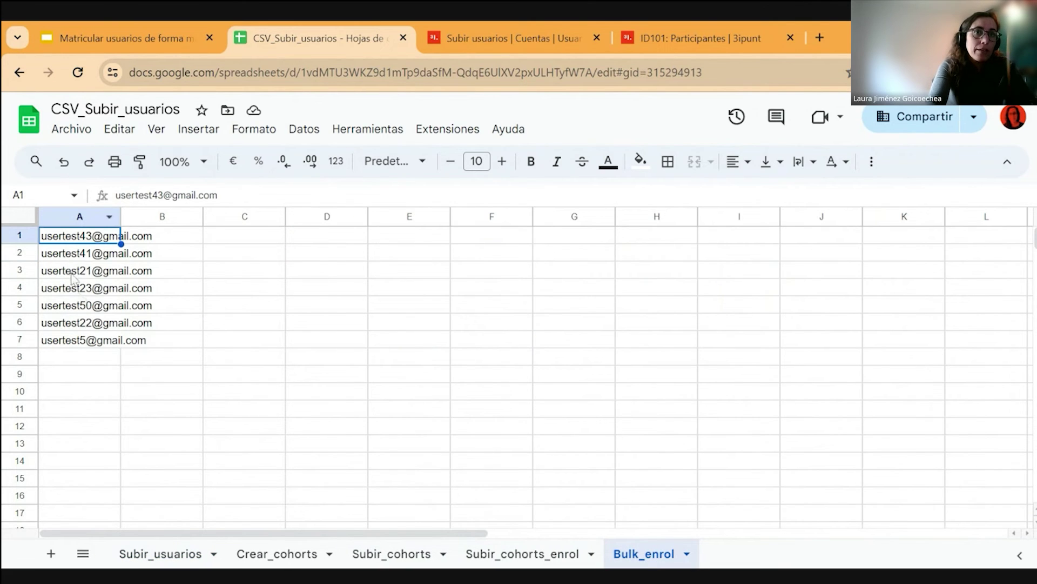
Switch to the participants page of Inclusión y Diversidad 101 and open its User bulk enrolment page.
{"action": "left_click", "coordinate": [656, 24]}
{"action": "scroll", "coordinate": [557, 264], "scroll_direction": "down", "scroll_amount": 1}
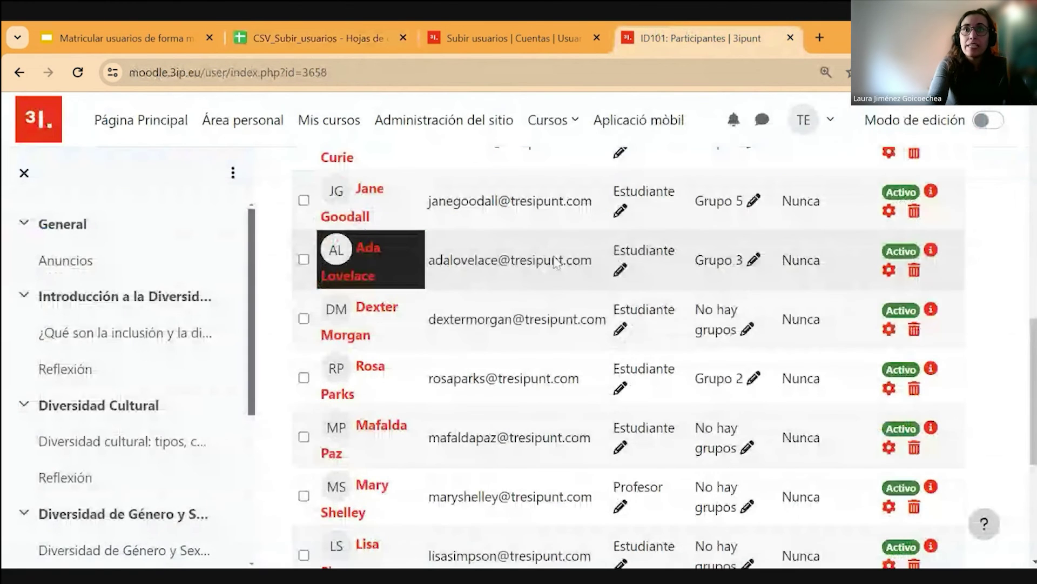
{"action": "scroll", "coordinate": [556, 263], "scroll_direction": "up", "scroll_amount": 5}
{"action": "scroll", "coordinate": [508, 227], "scroll_direction": "up", "scroll_amount": 3}
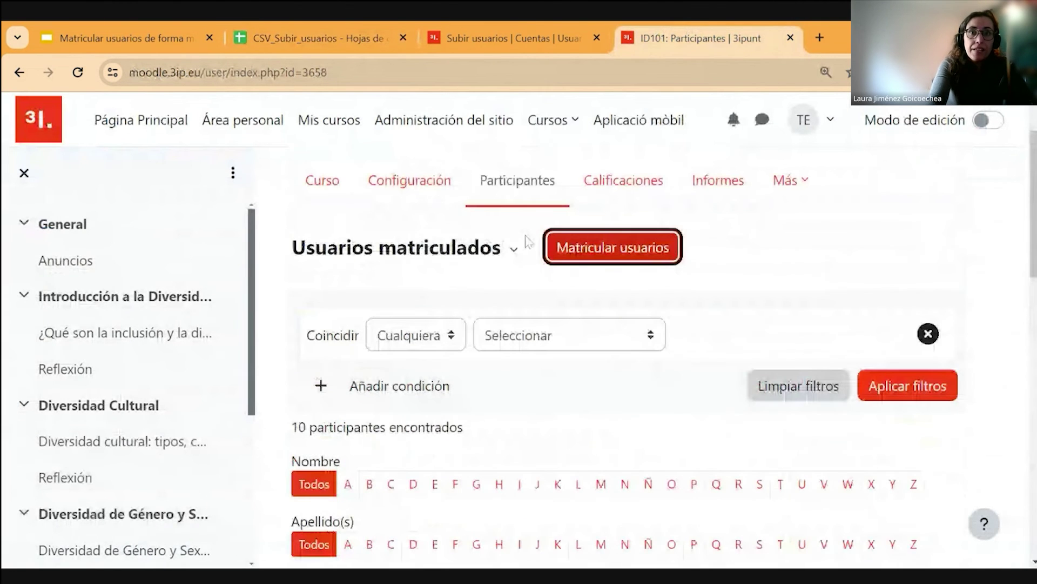
{"action": "scroll", "coordinate": [517, 337], "scroll_direction": "down", "scroll_amount": 1}
{"action": "scroll", "coordinate": [537, 310], "scroll_direction": "up", "scroll_amount": 1}
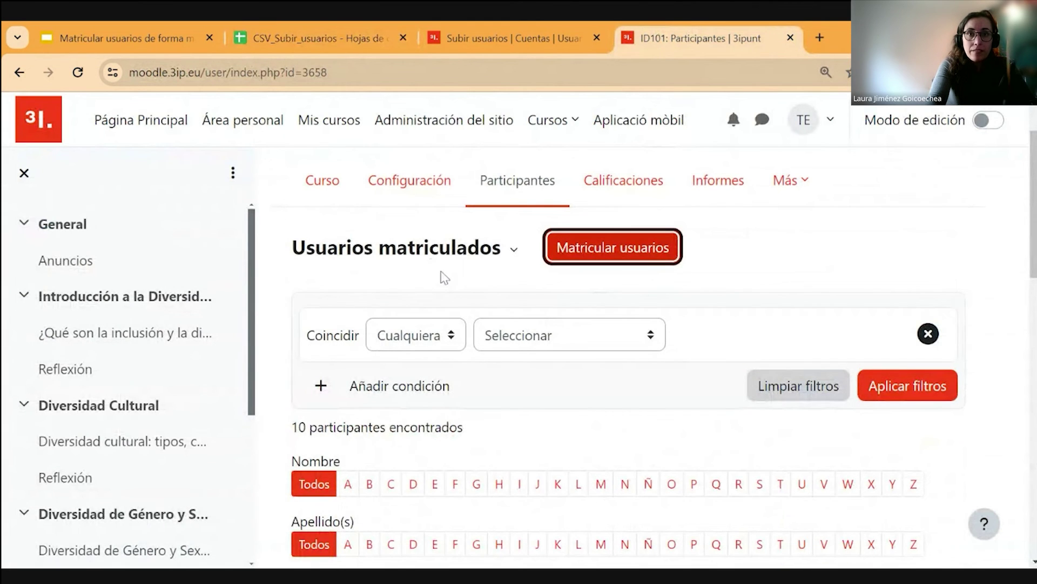
{"action": "left_click", "coordinate": [435, 254]}
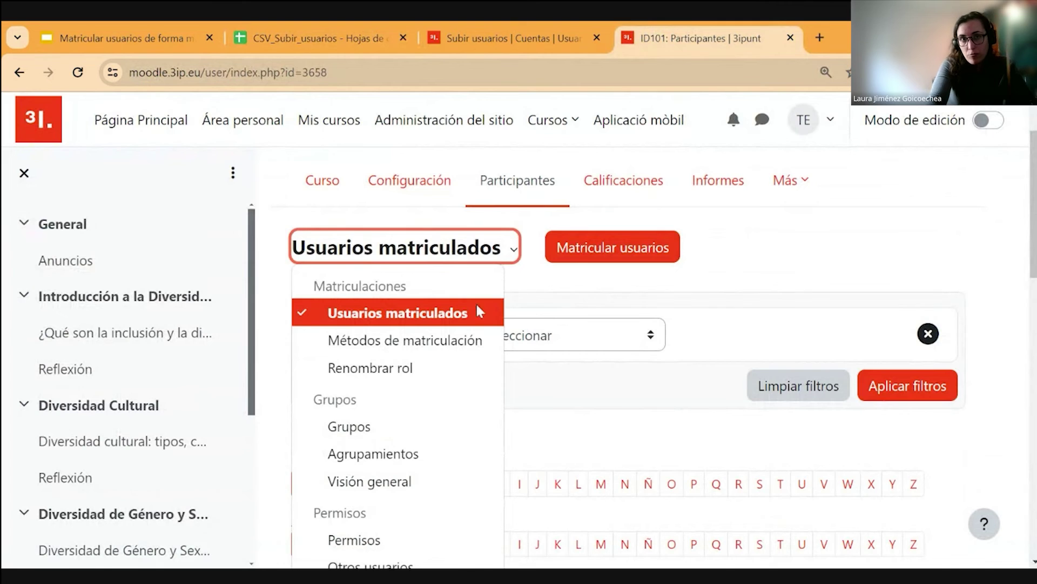
{"action": "scroll", "coordinate": [470, 303], "scroll_direction": "down", "scroll_amount": 3}
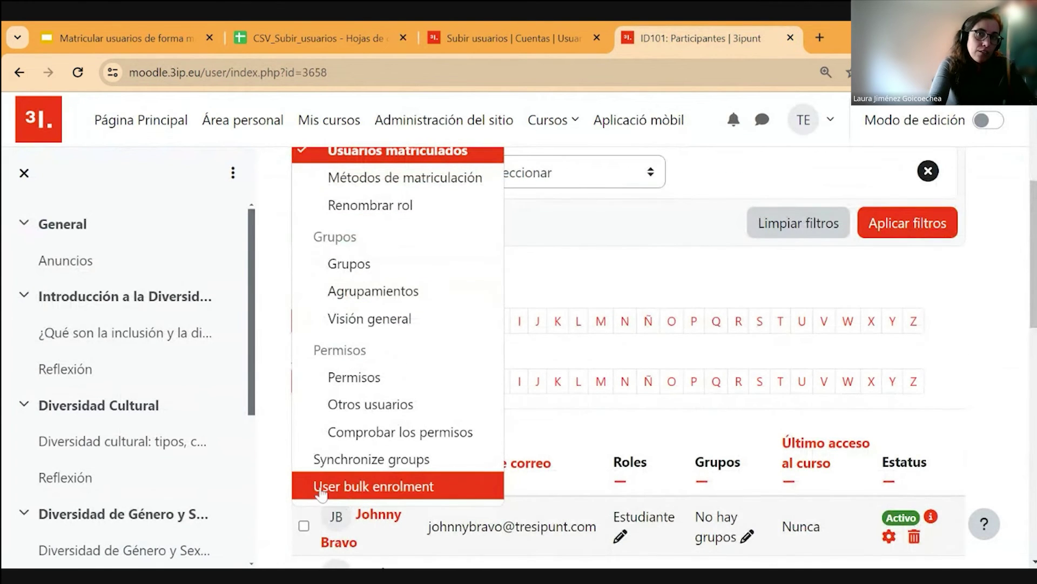
{"action": "left_click", "coordinate": [354, 489]}
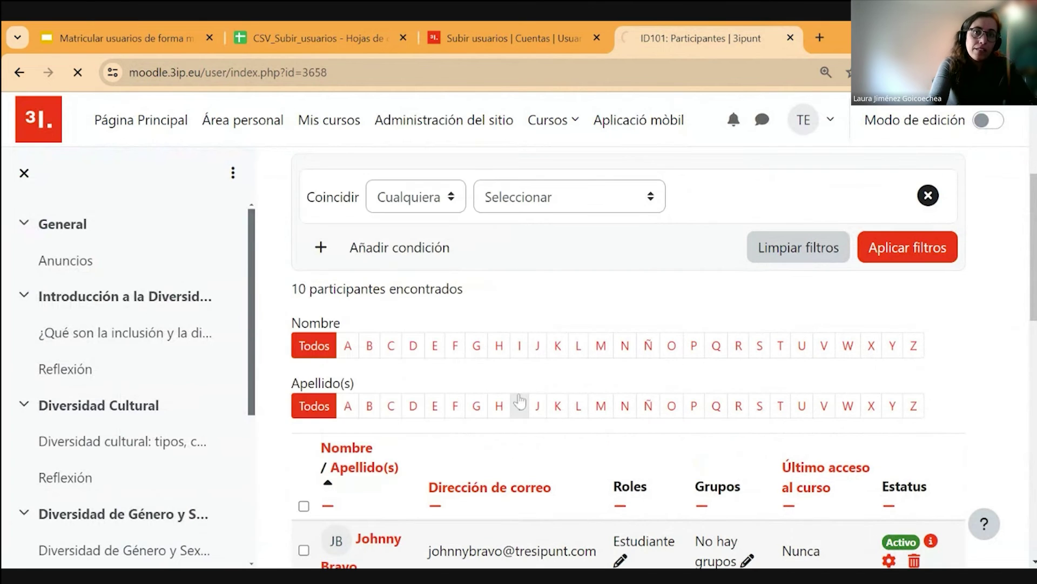
{"action": "scroll", "coordinate": [544, 374], "scroll_direction": "down", "scroll_amount": 3}
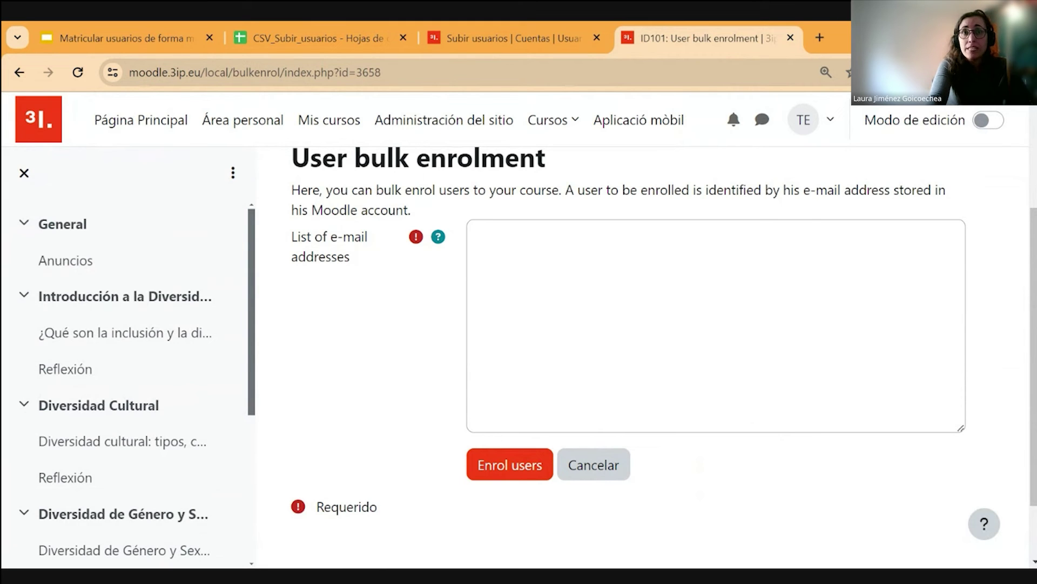
Copy the e-mail addresses in A1:A7 of the Bulk_enrol sheet into the course's List of e-mail addresses field.
{"action": "left_click", "coordinate": [271, 30]}
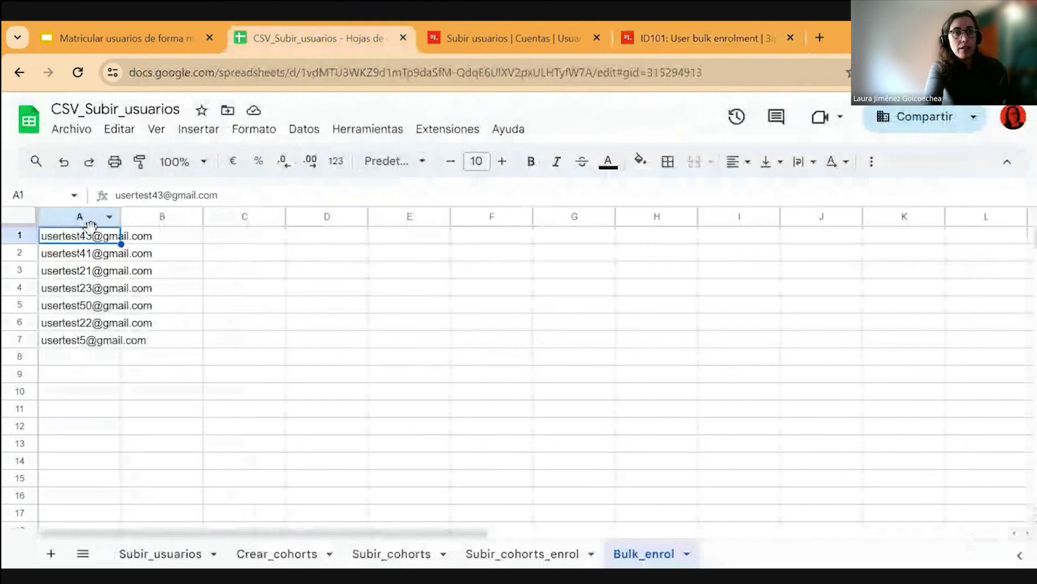
{"action": "left_click_drag", "start_coordinate": [85, 238], "coordinate": [81, 341]}
{"action": "key", "text": "ctrl+c"}
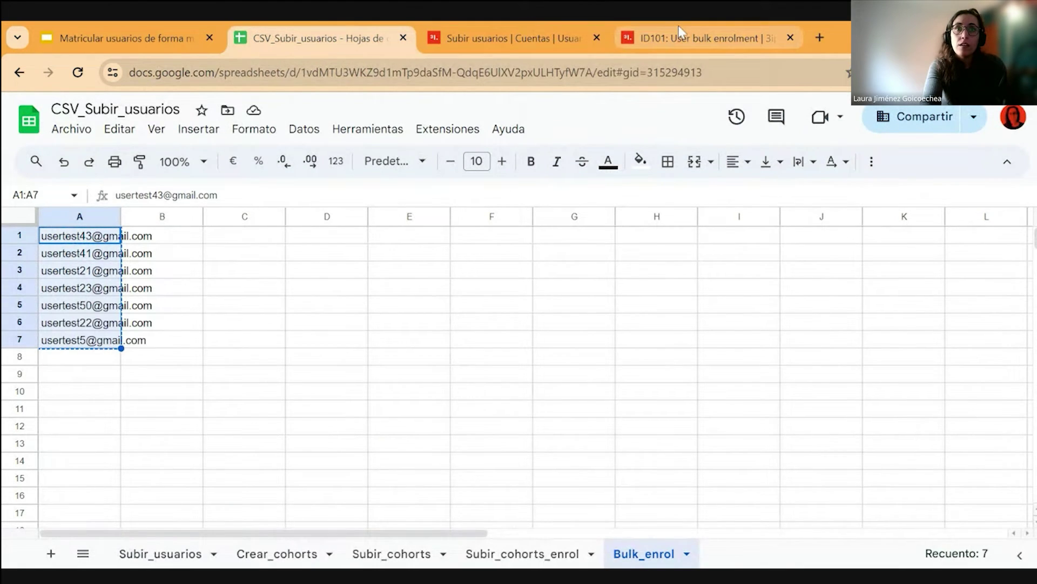
{"action": "left_click", "coordinate": [702, 37]}
{"action": "left_click", "coordinate": [477, 237]}
{"action": "key", "text": "ctrl+v"}
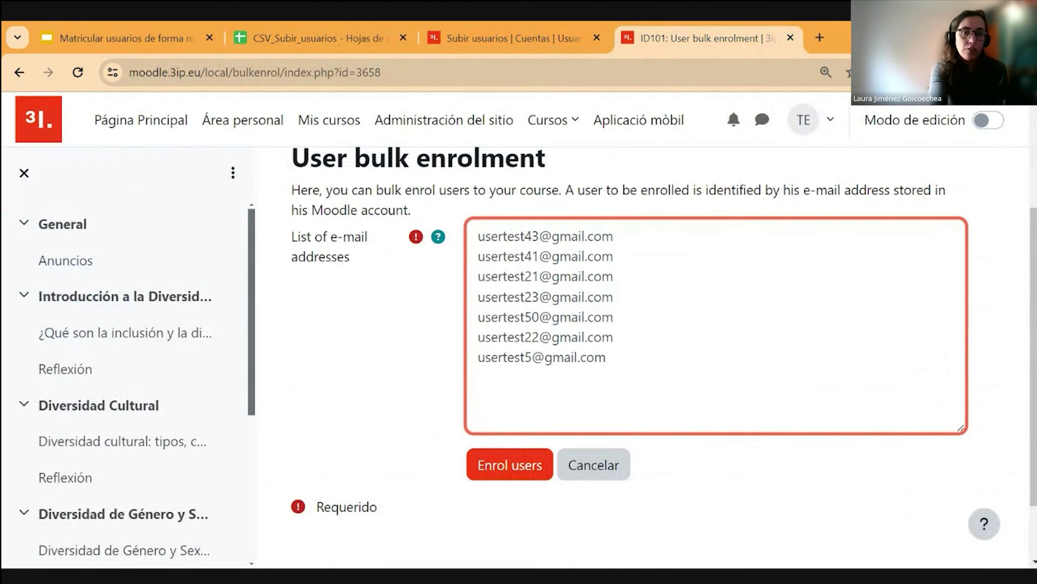
Submit the e-mail list, review the users and enrolment details, confirm the bulk enrolment, and check the course's participants list.
{"action": "left_click", "coordinate": [518, 462]}
{"action": "scroll", "coordinate": [683, 313], "scroll_direction": "down", "scroll_amount": 3}
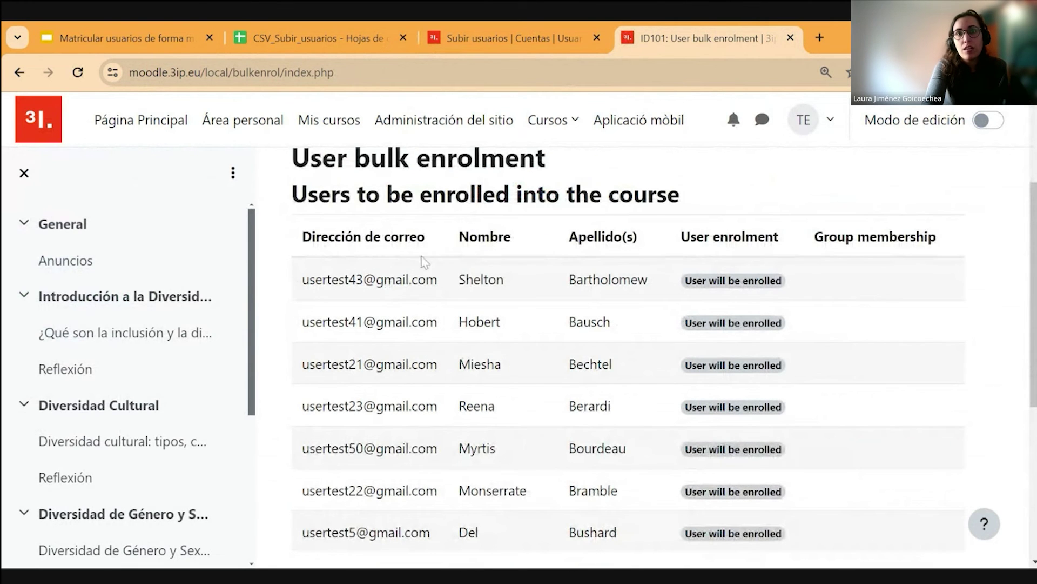
{"action": "scroll", "coordinate": [462, 280], "scroll_direction": "up", "scroll_amount": 2}
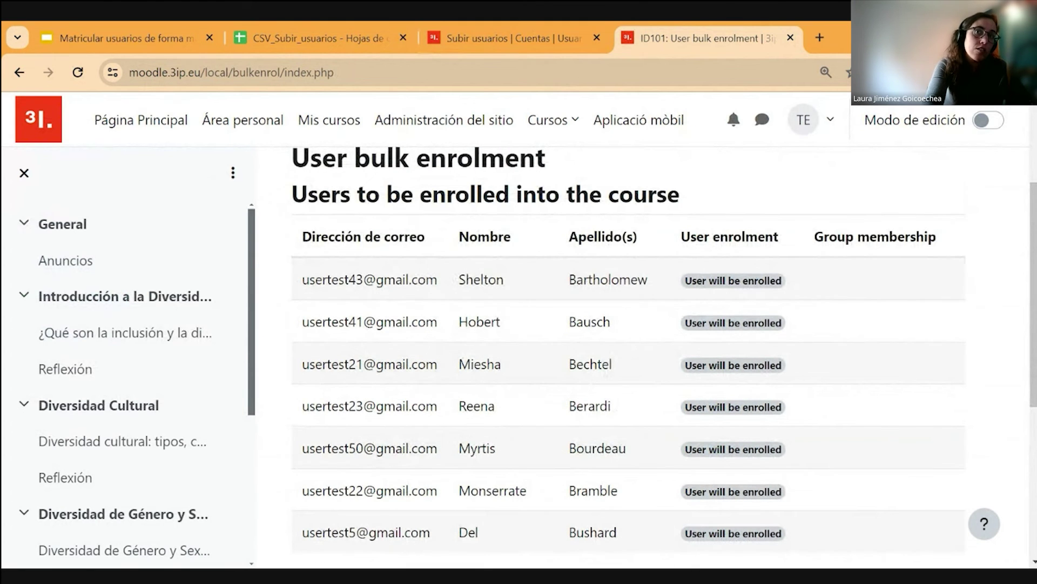
{"action": "scroll", "coordinate": [643, 262], "scroll_direction": "down", "scroll_amount": 4}
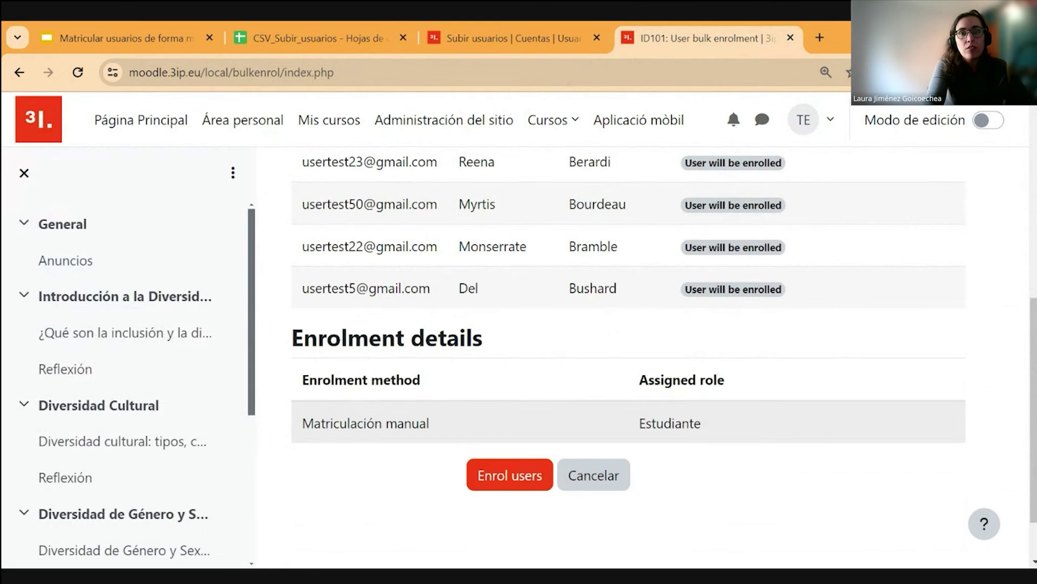
{"action": "left_click", "coordinate": [510, 481]}
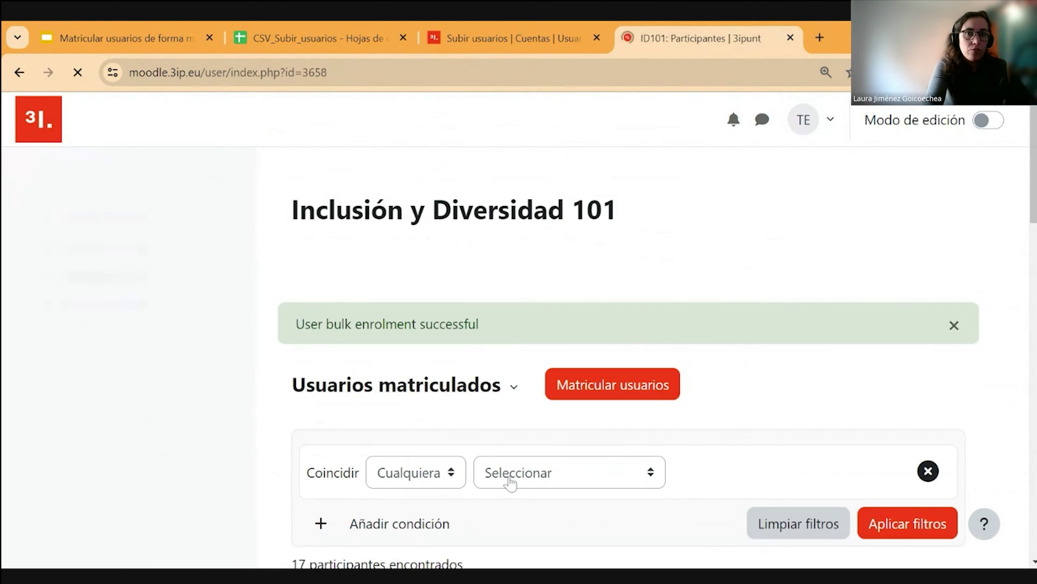
{"action": "scroll", "coordinate": [618, 404], "scroll_direction": "down", "scroll_amount": 5}
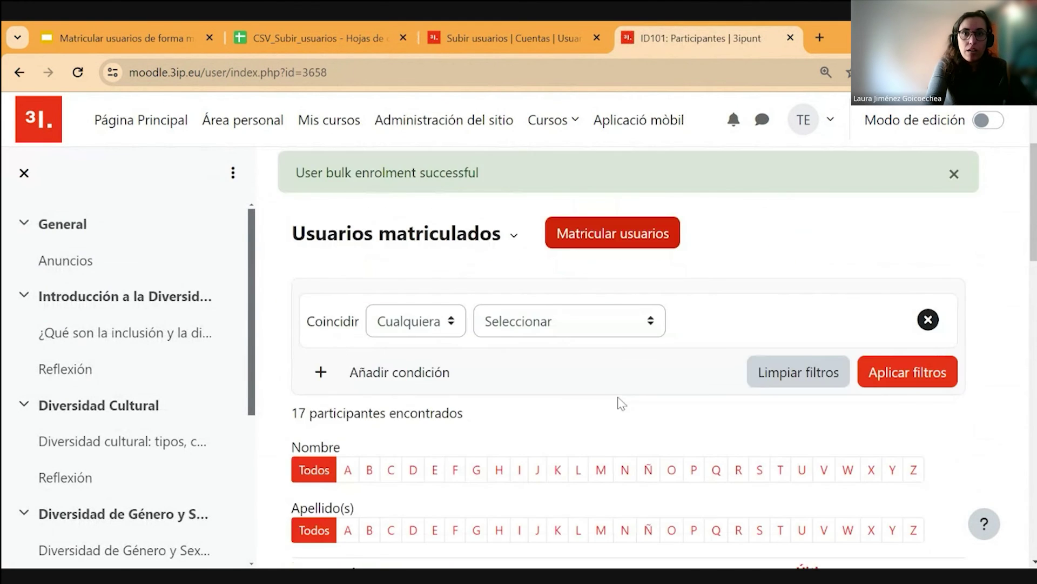
{"action": "scroll", "coordinate": [628, 391], "scroll_direction": "down", "scroll_amount": 10}
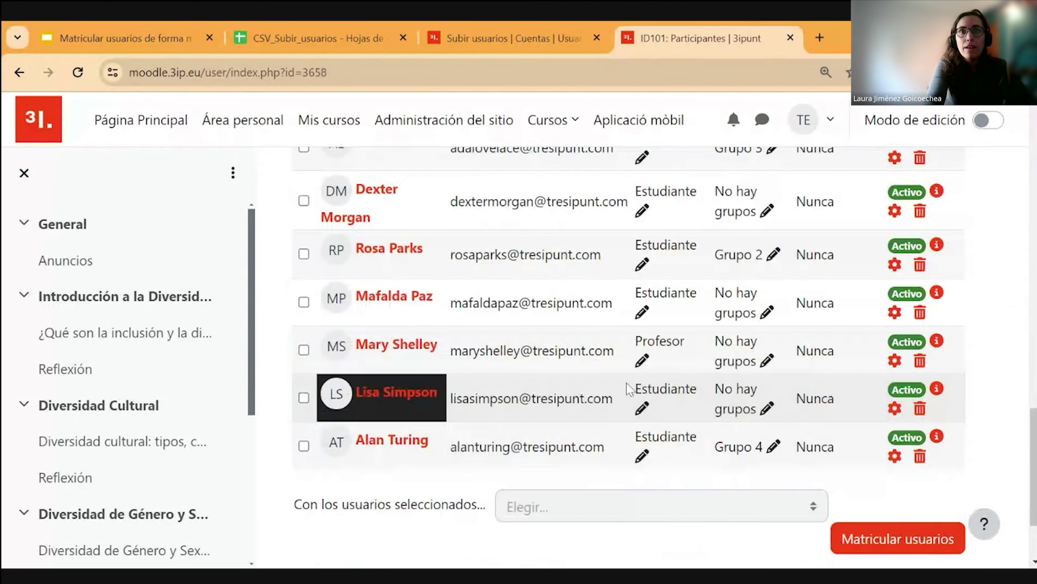
{"action": "scroll", "coordinate": [628, 389], "scroll_direction": "up", "scroll_amount": 3}
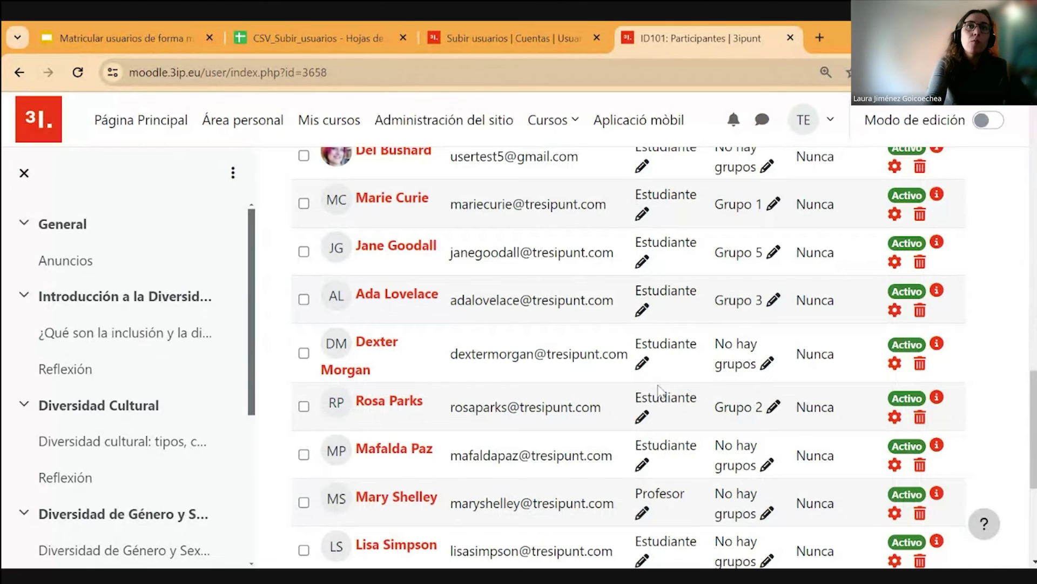
{"action": "scroll", "coordinate": [660, 388], "scroll_direction": "up", "scroll_amount": 8}
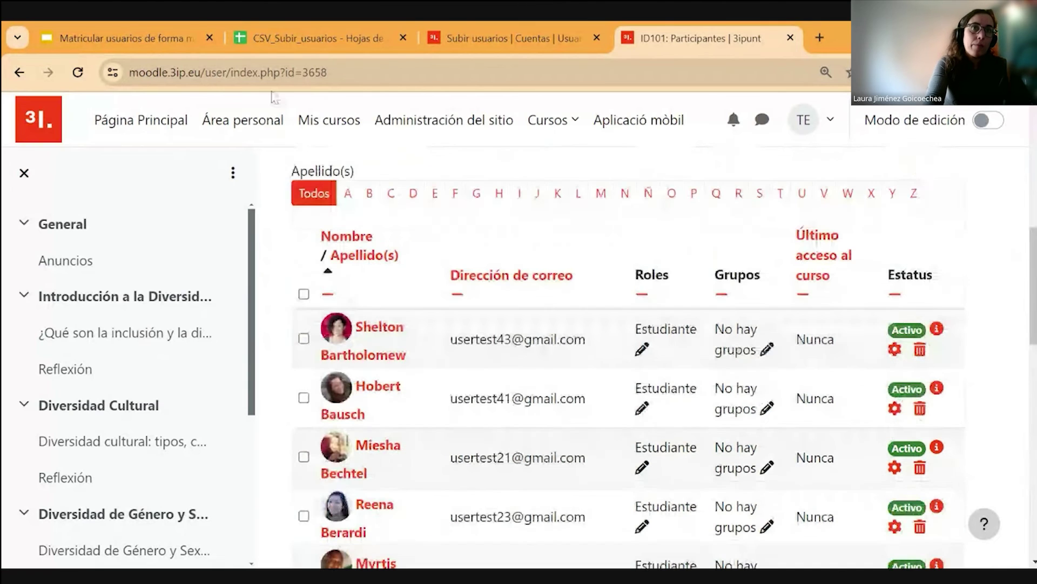
Switch to the Matricular usuarios presentation, start the slideshow and advance to the Pros y Cons-ideraciones slide.
{"action": "left_click", "coordinate": [195, 22]}
{"action": "left_click", "coordinate": [835, 114]}
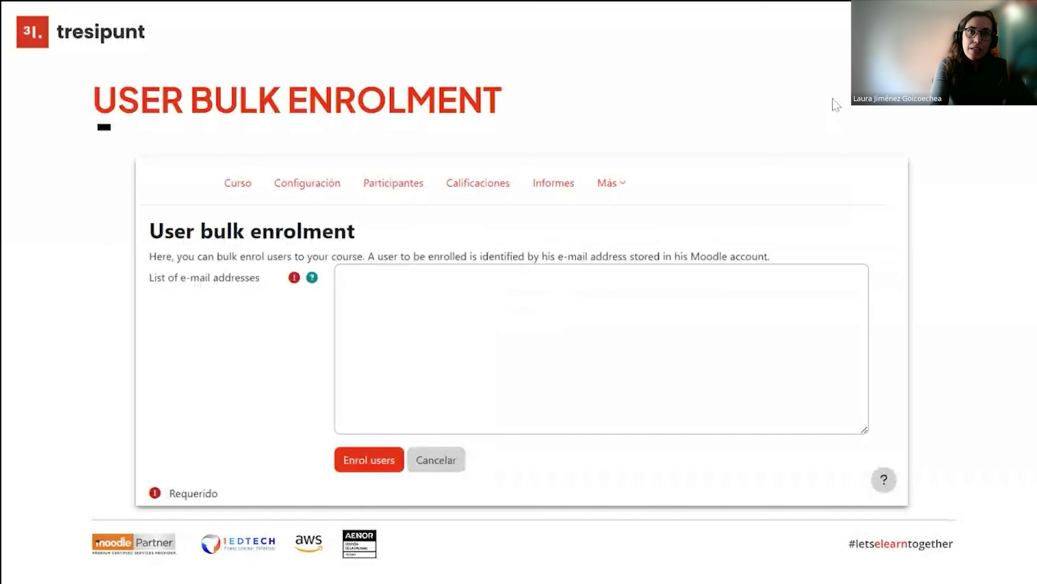
{"action": "key", "text": "Right"}
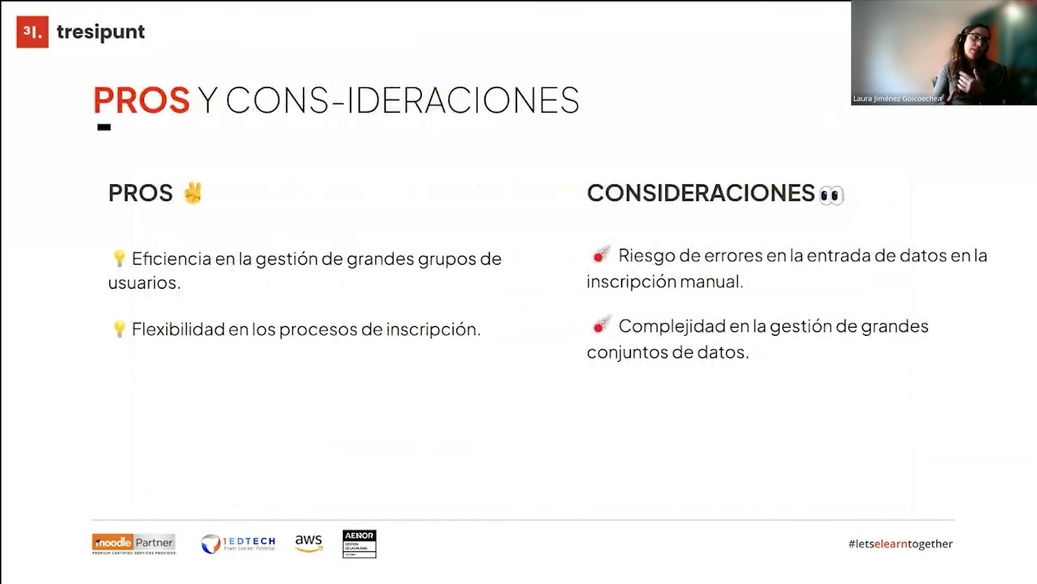